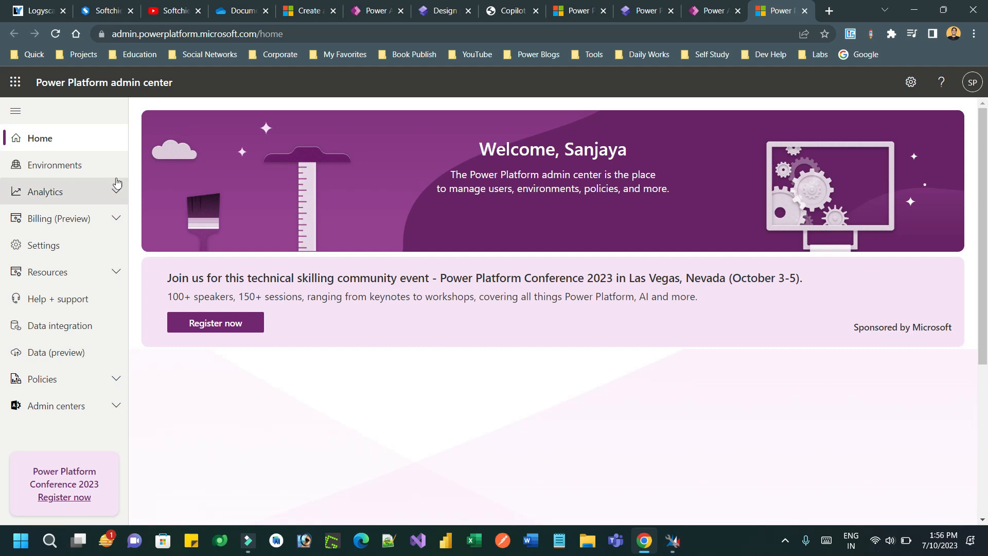
# Step: Open the copilot test environment's Power Pages sites list, showing ALM Page and Registration Site 1
pyautogui.click(64, 170)
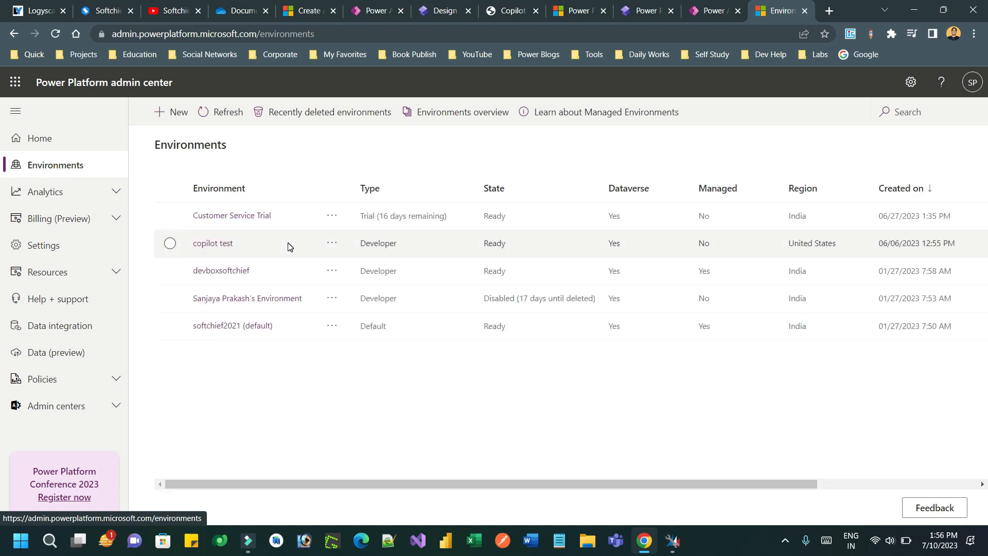
pyautogui.click(218, 244)
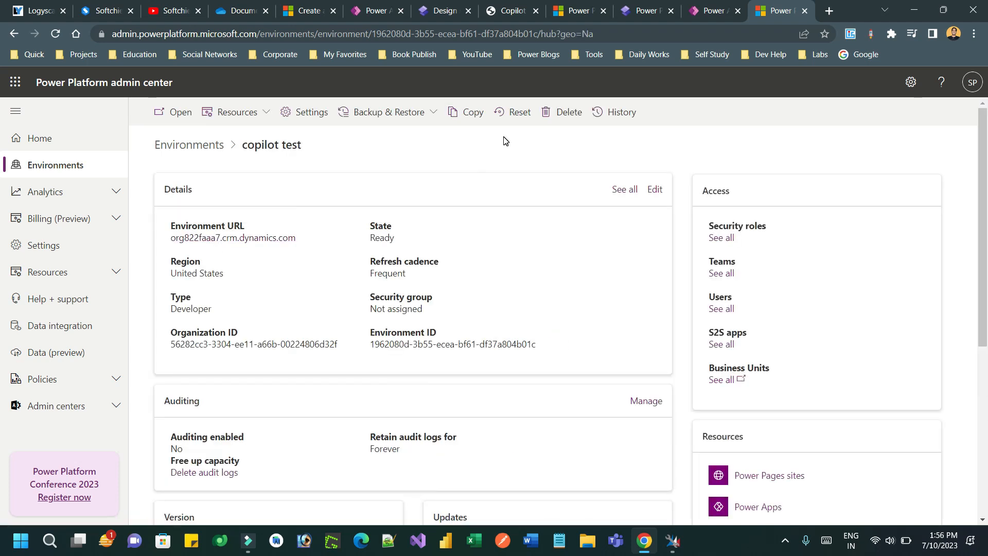
pyautogui.click(263, 116)
pyautogui.click(267, 169)
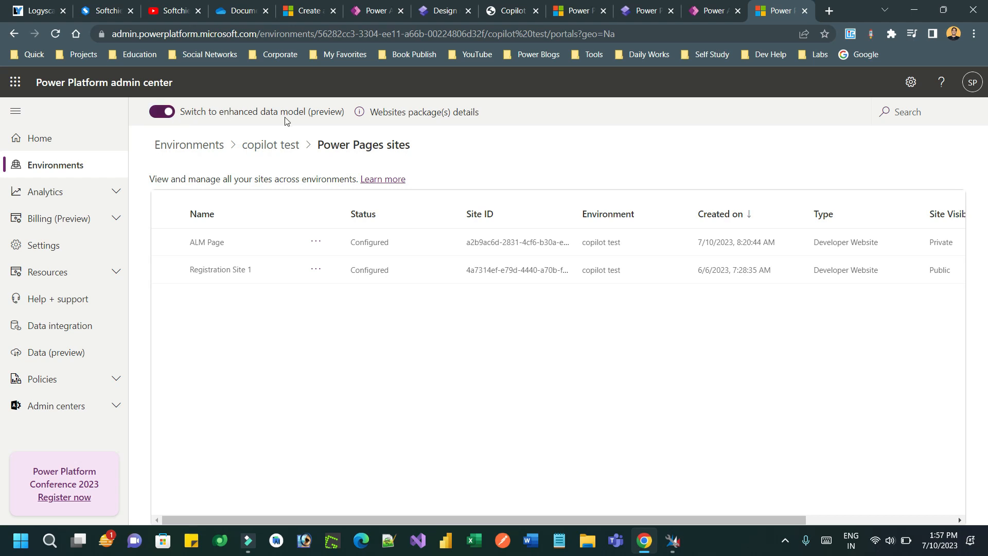
# Step: Close the admin center tab, view the copilot test apps list, then start creating a Power Pages site
pyautogui.click(805, 10)
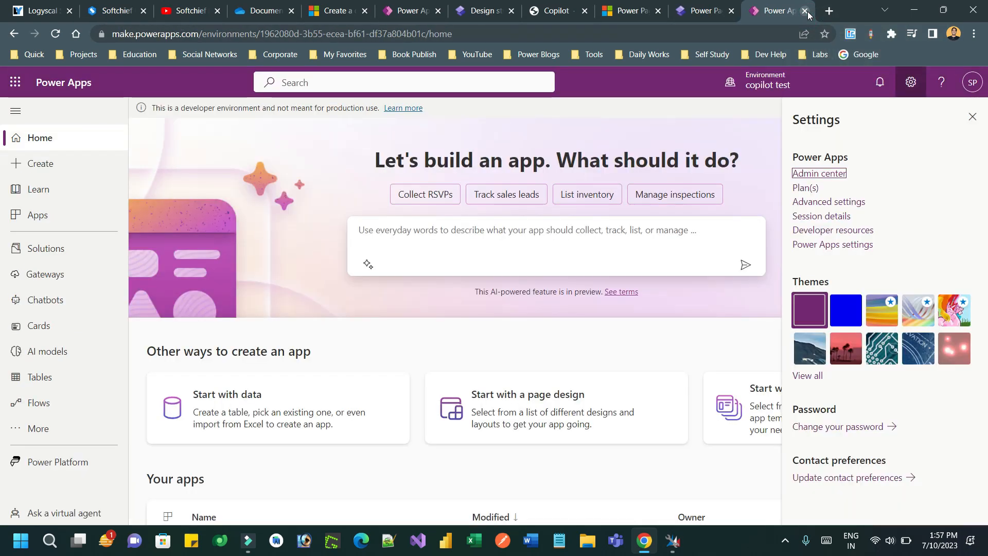
pyautogui.click(66, 211)
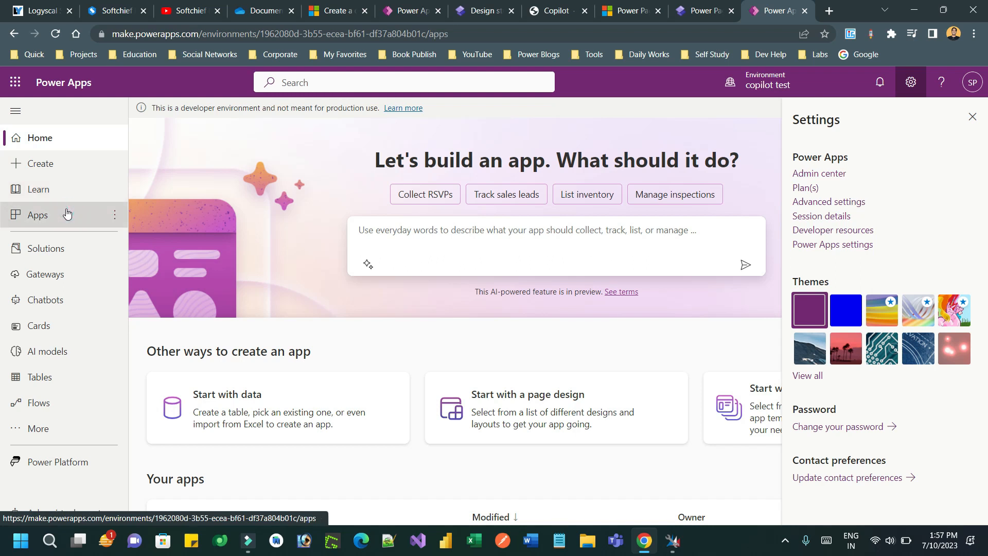
pyautogui.click(973, 116)
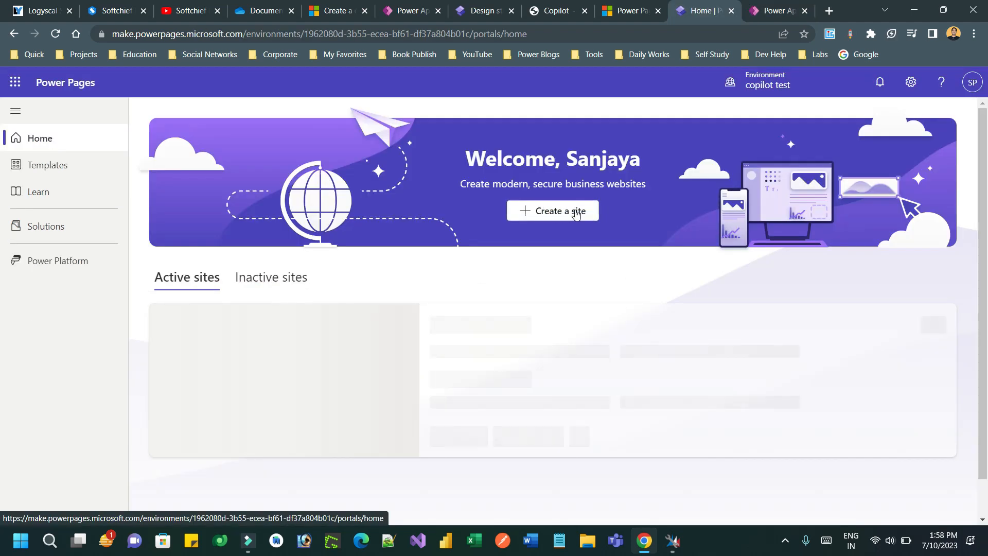
pyautogui.click(577, 209)
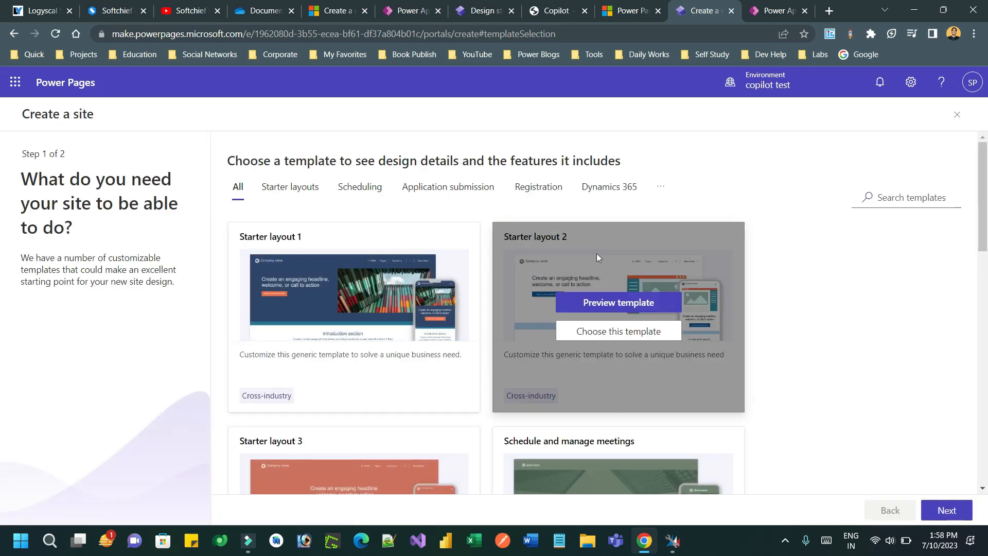
# Step: Try Starter layout 1, then abandon the site wizard and go to Solutions
pyautogui.moveTo(315, 379)
pyautogui.click(371, 331)
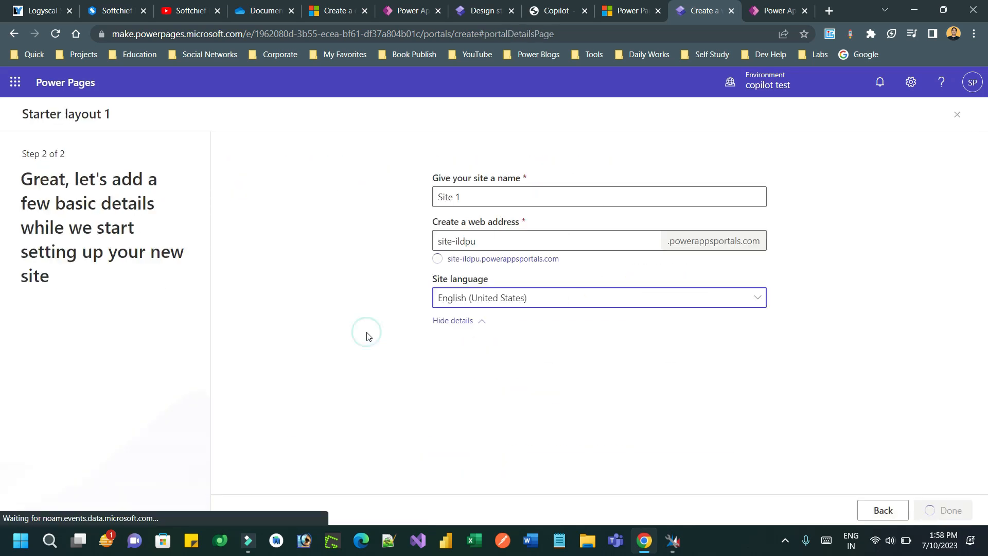
pyautogui.tripleClick(437, 360)
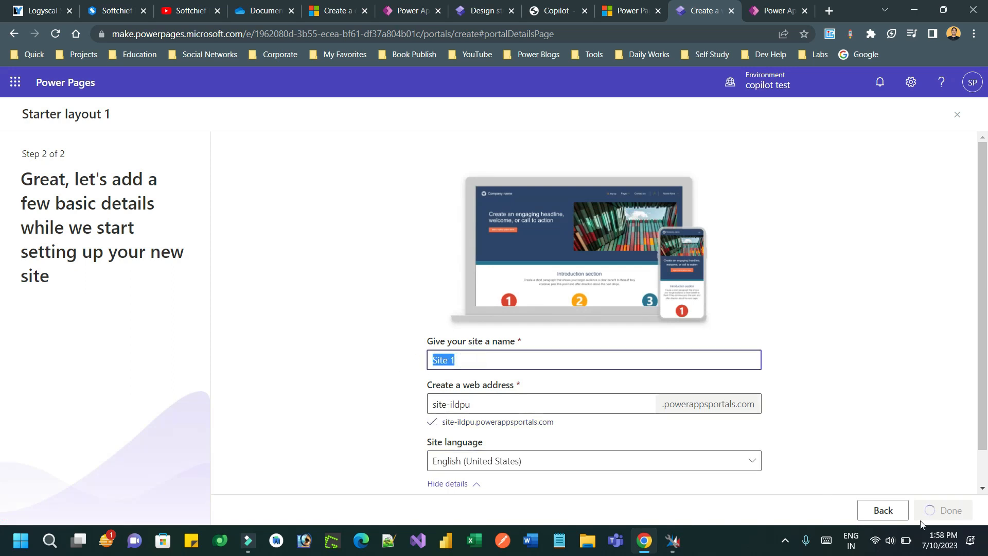
pyautogui.click(883, 510)
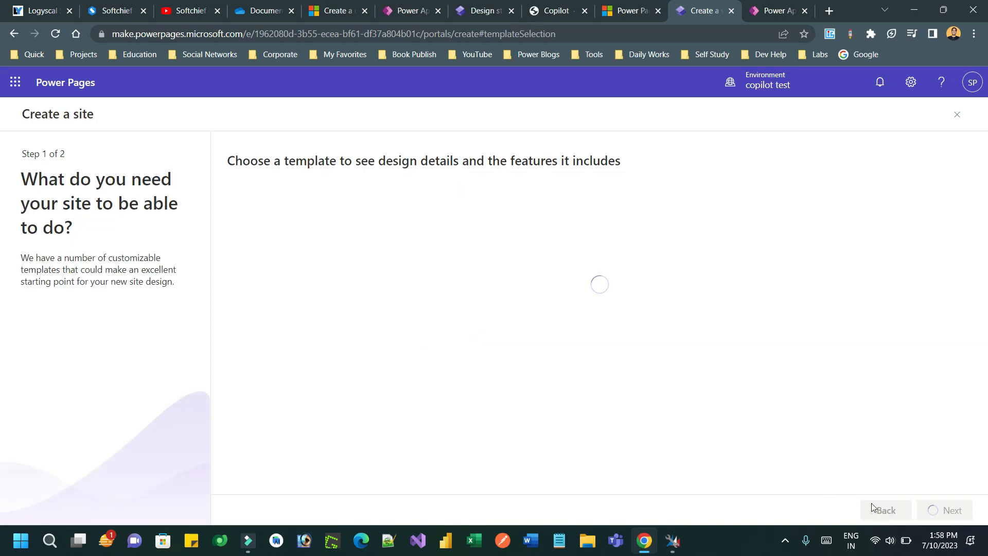
pyautogui.click(957, 115)
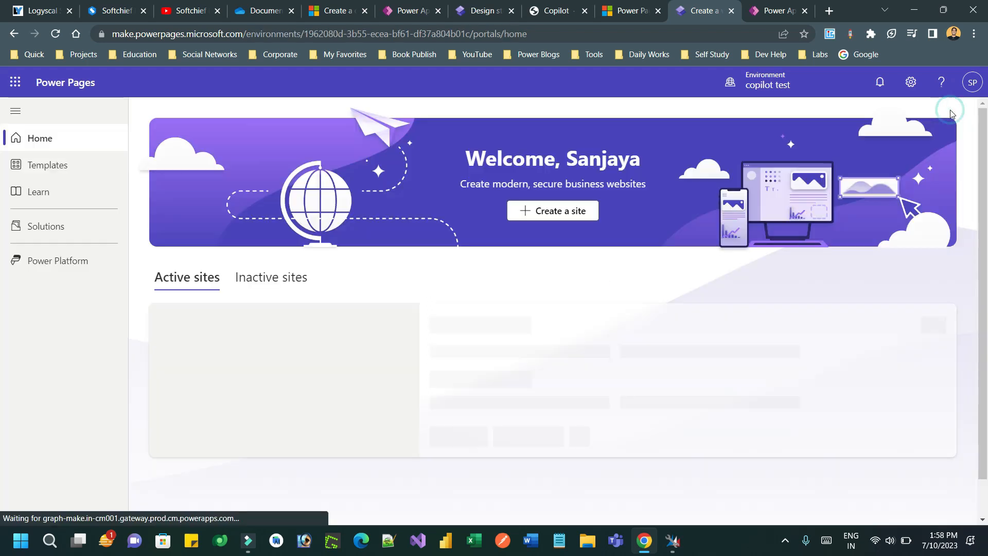
pyautogui.click(46, 232)
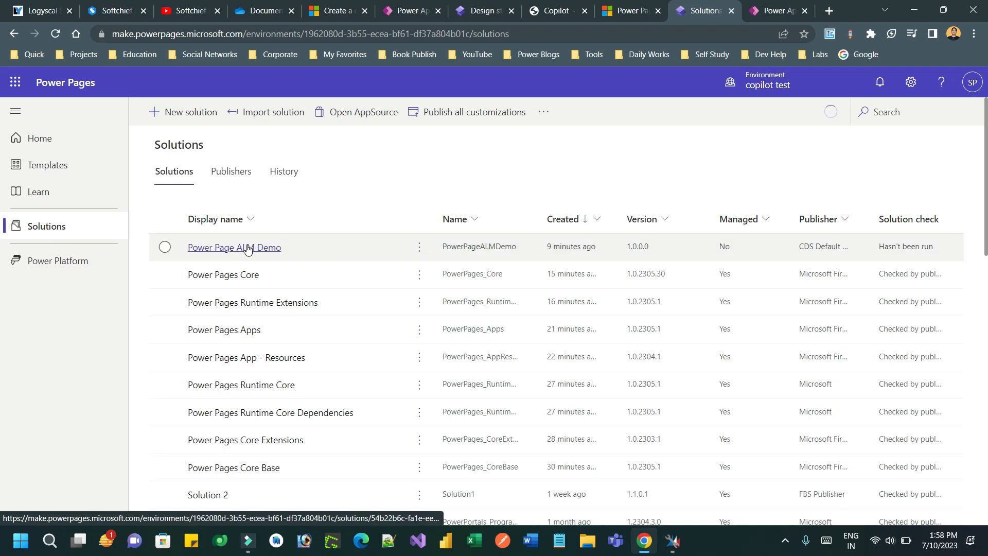
# Step: Add the existing site ALM Page - site-k0ure to the Power Page ALM Demo solution
pyautogui.click(255, 248)
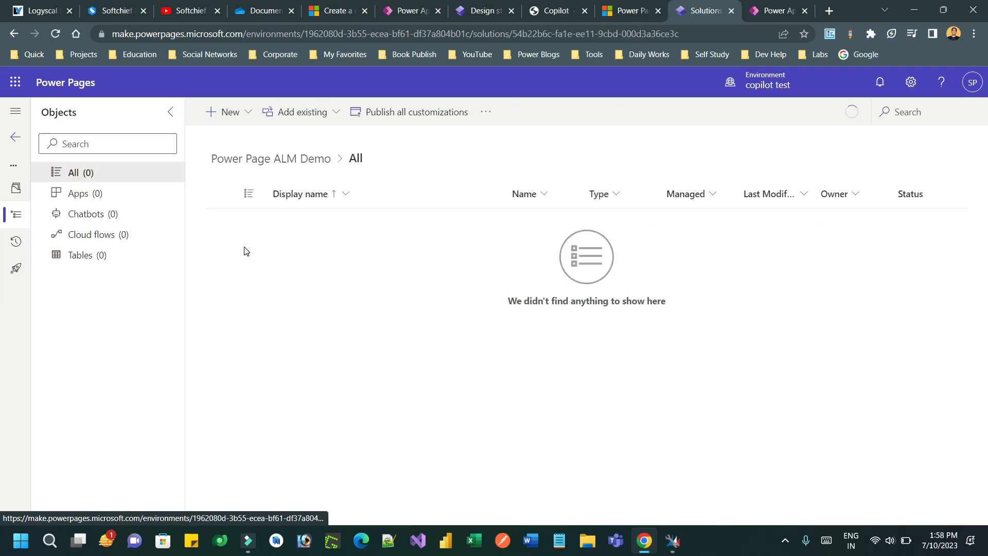
pyautogui.click(299, 118)
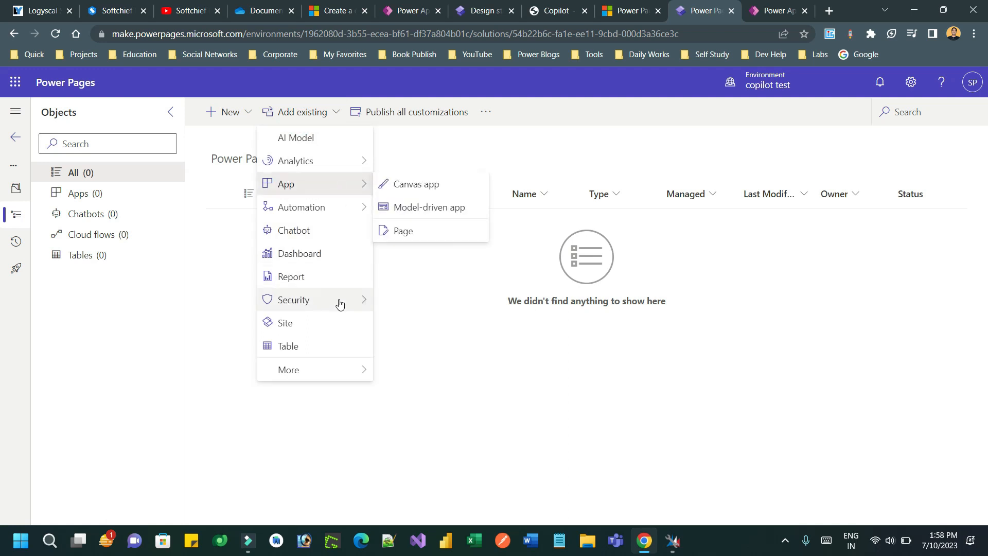
pyautogui.click(340, 327)
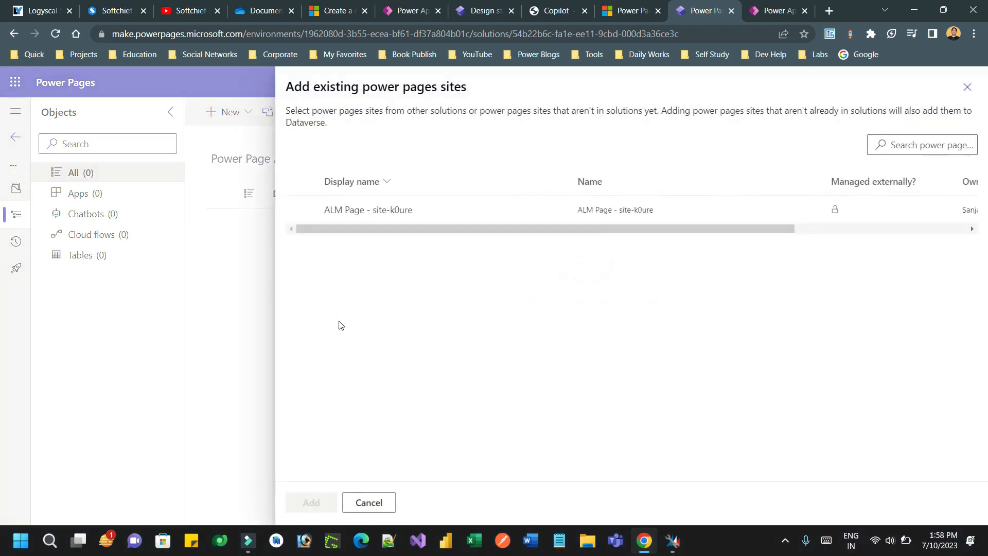
pyautogui.click(302, 209)
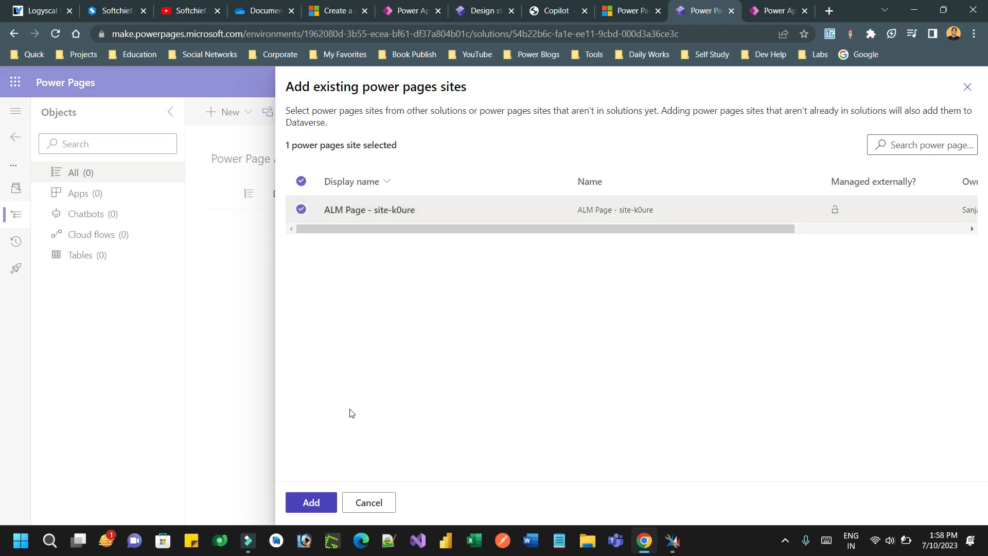
pyautogui.click(318, 503)
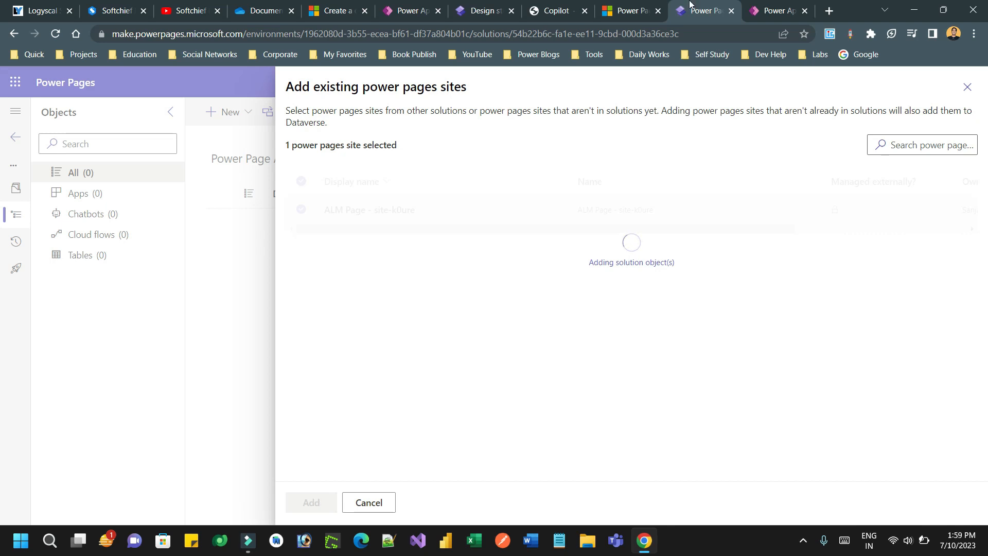
pyautogui.click(641, 8)
pyautogui.click(708, 5)
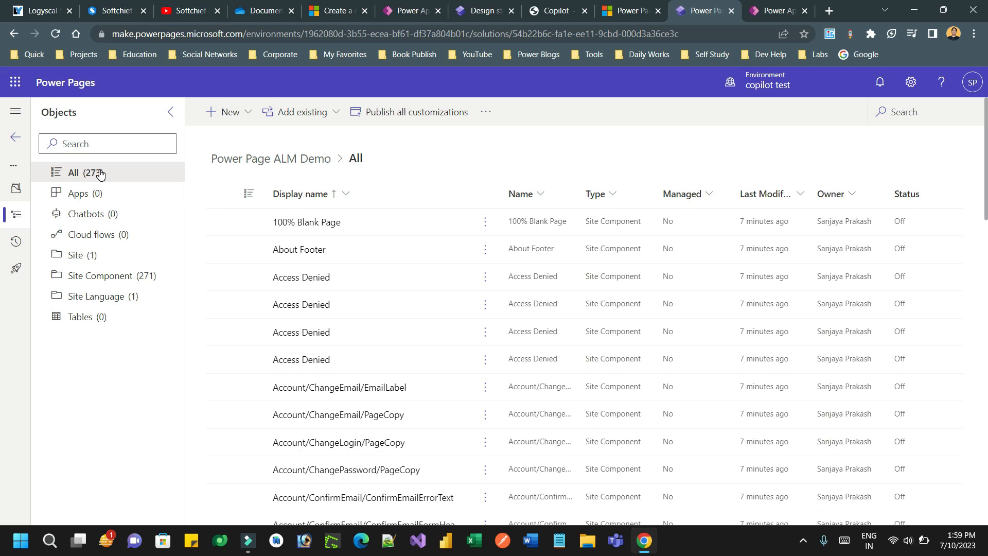
# Step: Filter the solution to Site and add the ALM Page site's required objects, confirming with OK
pyautogui.click(95, 255)
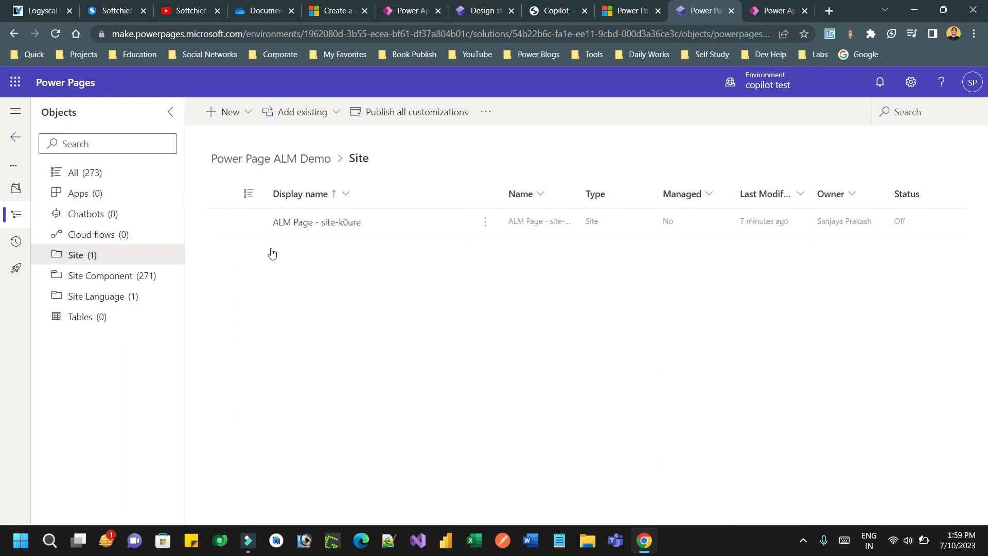
pyautogui.click(488, 227)
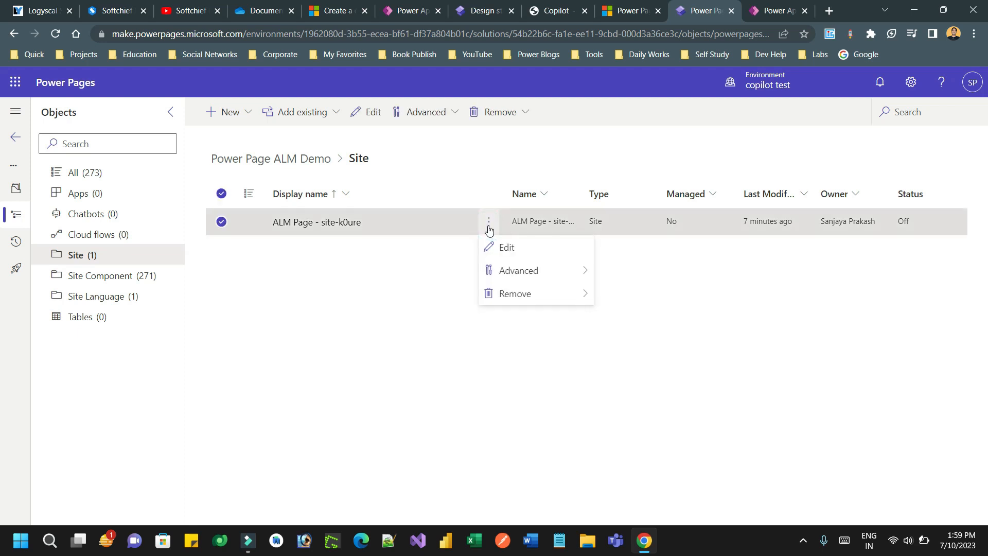
pyautogui.moveTo(556, 269)
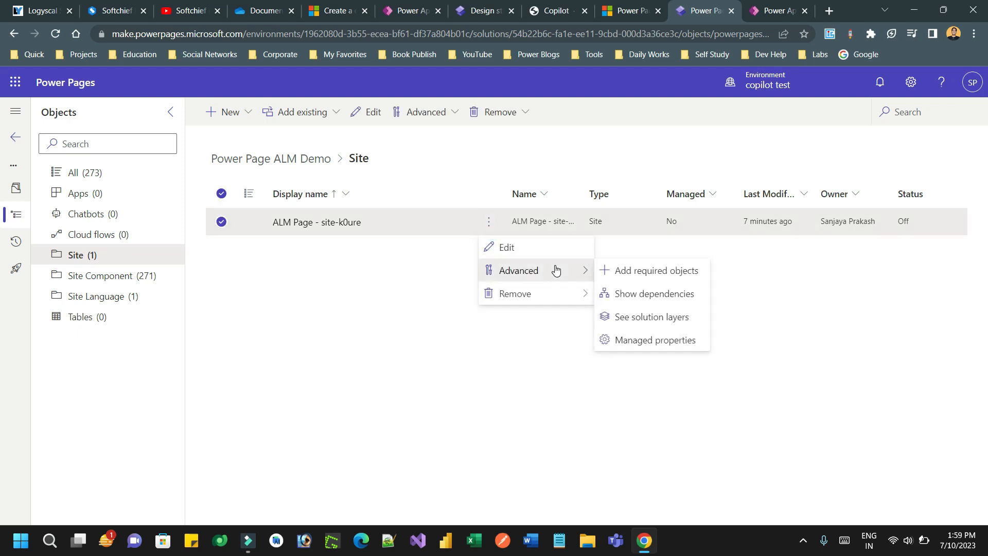
pyautogui.click(654, 272)
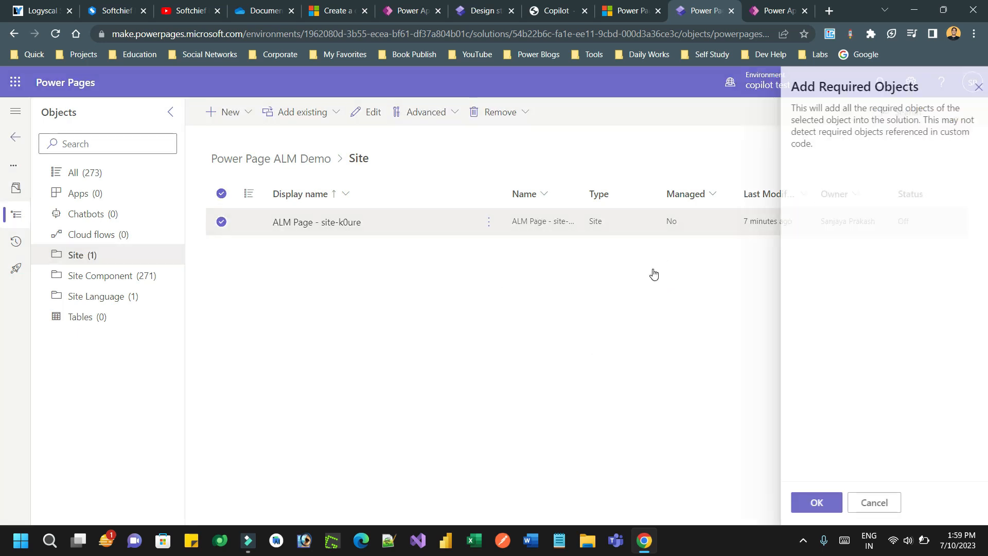
pyautogui.click(807, 507)
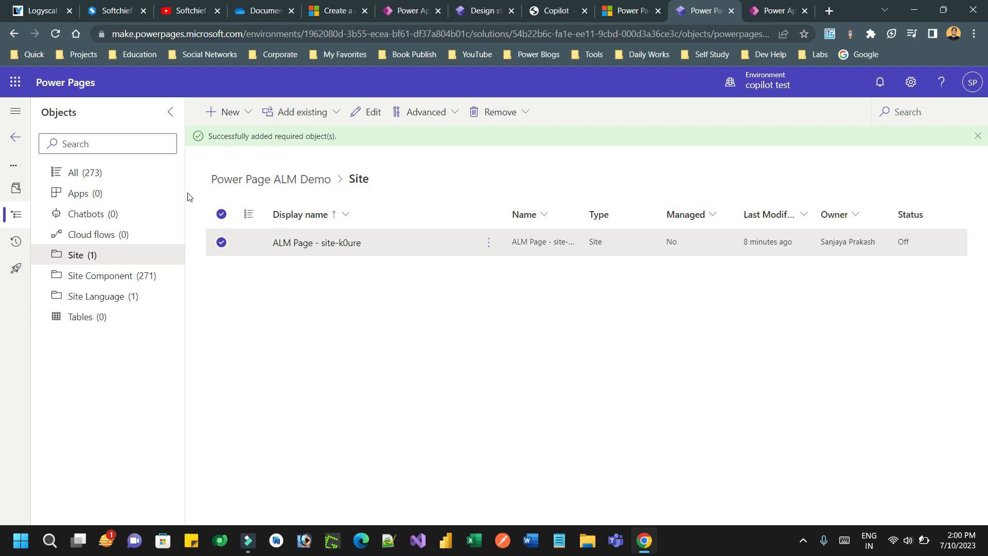
# Step: Return to Power Pages home and open ALM Page in the design studio, where it shows Private status
pyautogui.click(12, 141)
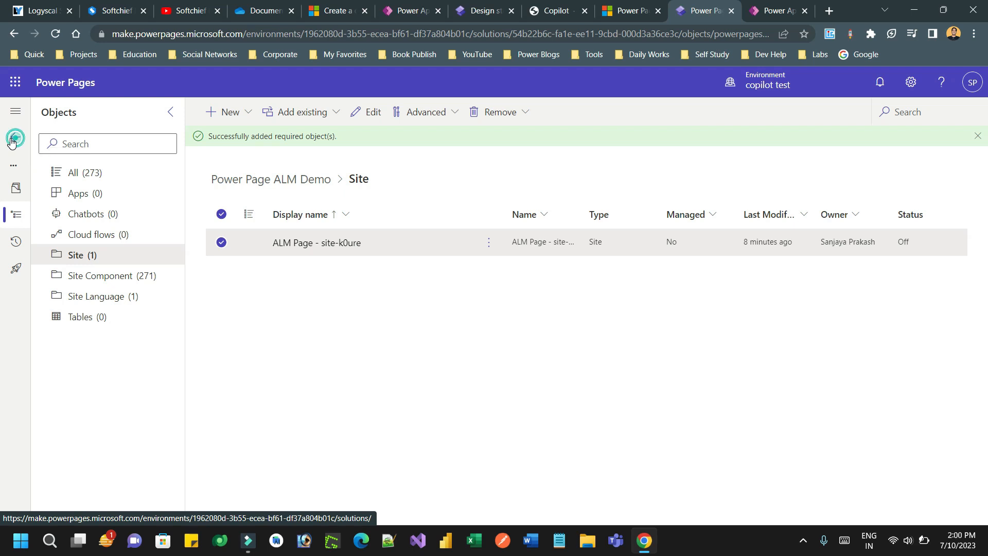
pyautogui.click(14, 145)
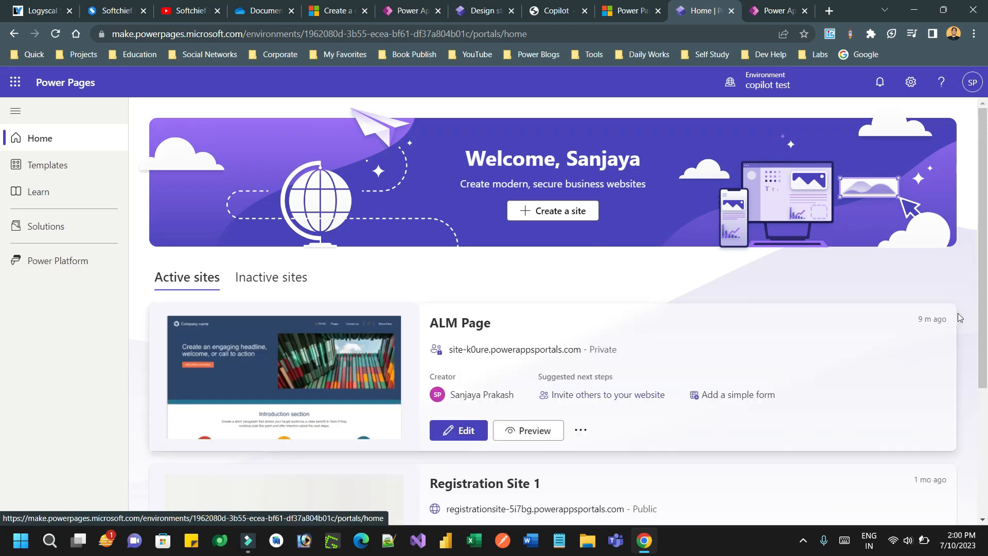
pyautogui.click(461, 435)
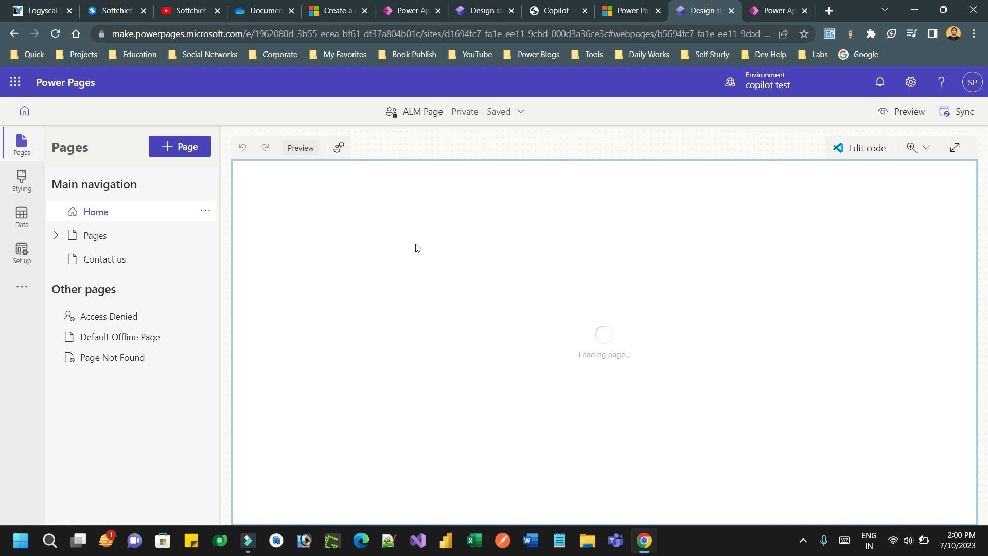
pyautogui.moveTo(479, 120)
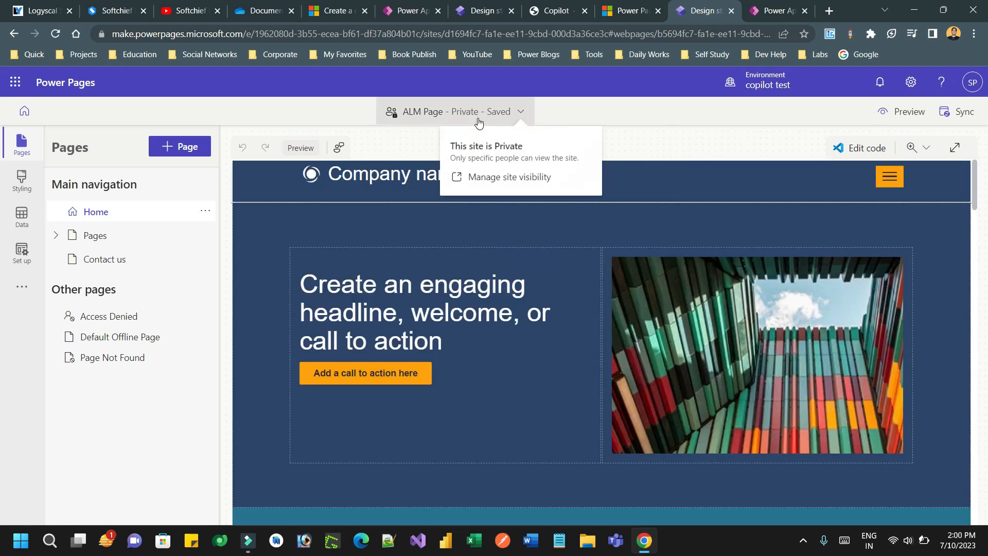
# Step: Change ALM Page's site visibility to Public, then return to the Pages editor
pyautogui.click(493, 181)
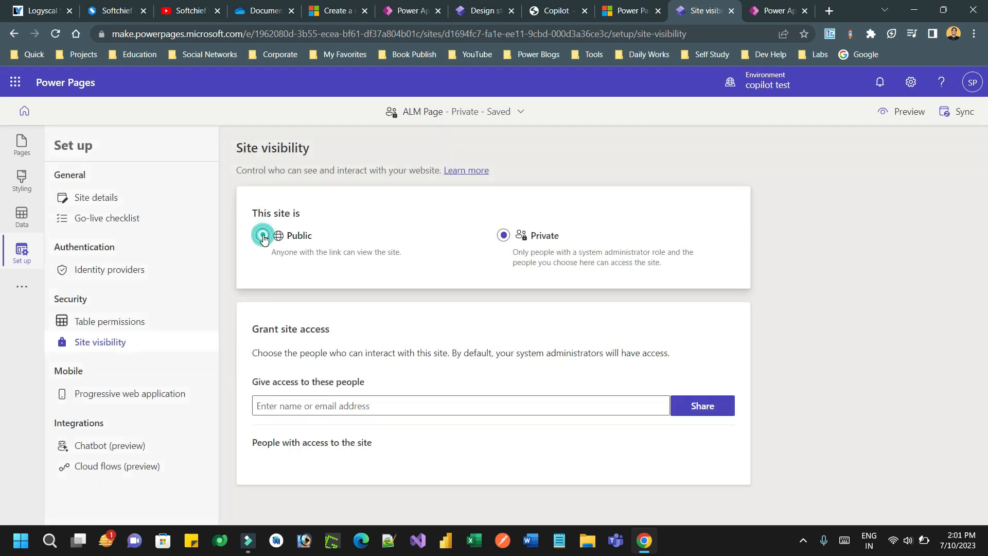
pyautogui.click(263, 236)
pyautogui.click(504, 348)
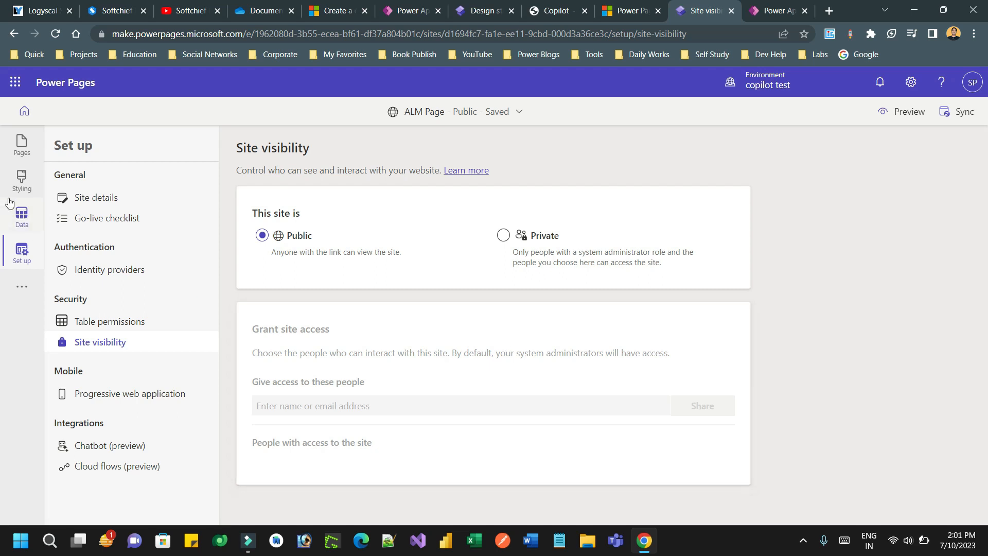
pyautogui.click(22, 147)
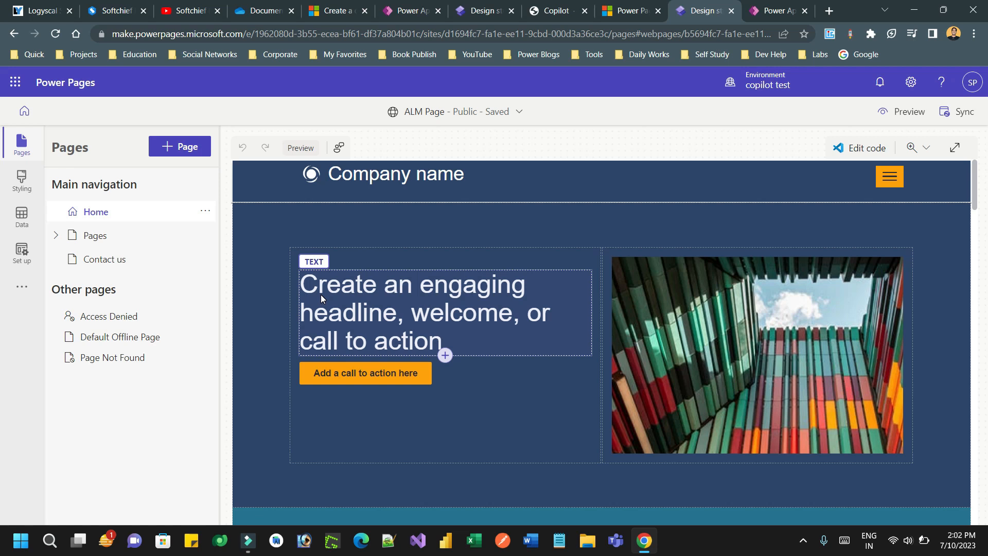
# Step: Select the home page headline and open the component picker below it
pyautogui.click(377, 322)
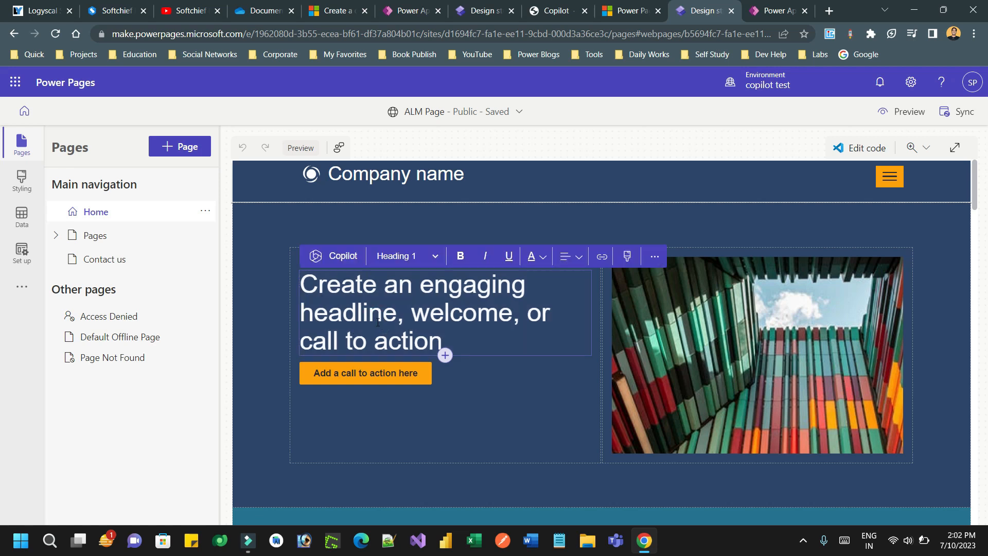
pyautogui.click(446, 356)
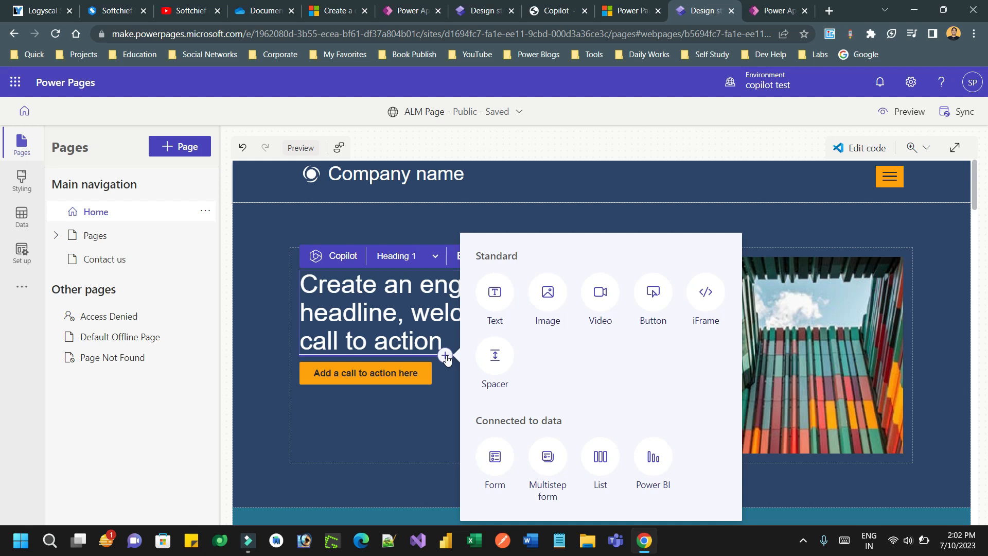
# Step: Add a List component showing the Contact table's All Contacts view to the home page
pyautogui.click(600, 462)
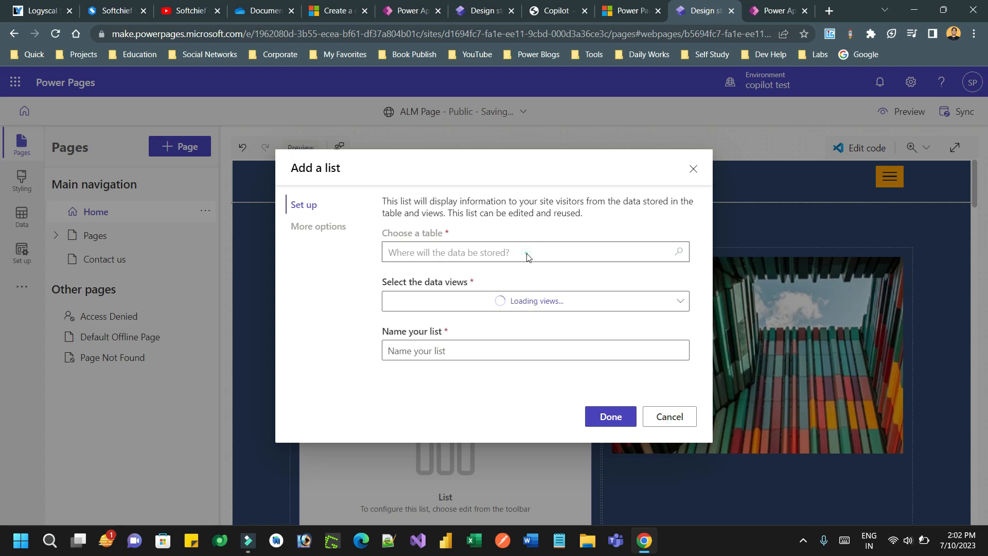
pyautogui.click(509, 252)
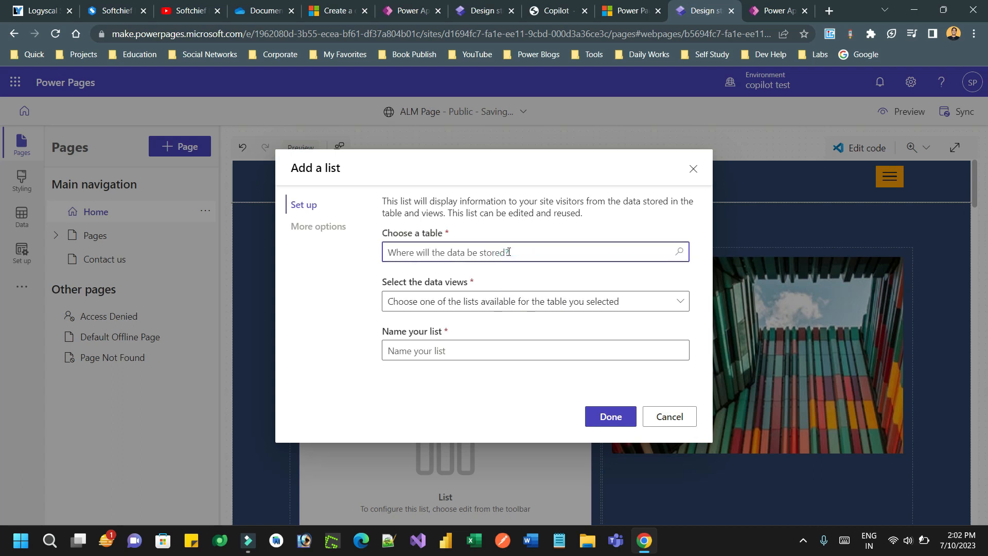
pyautogui.write('con')
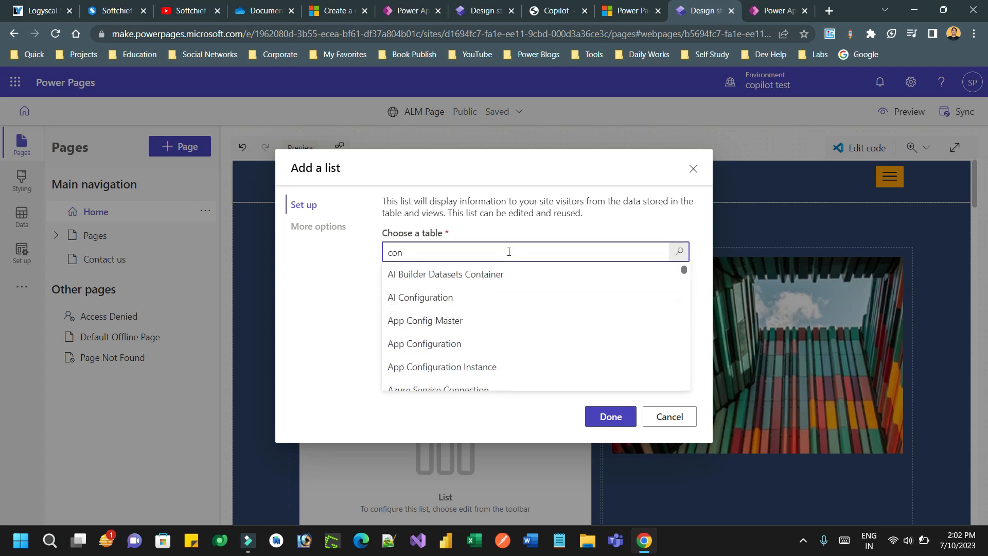
pyautogui.write('t')
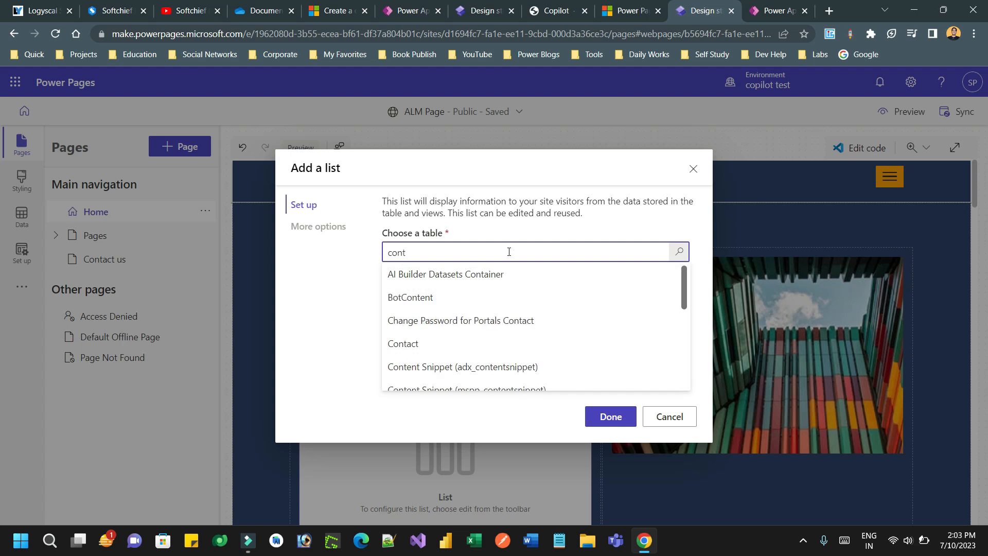
pyautogui.write('a')
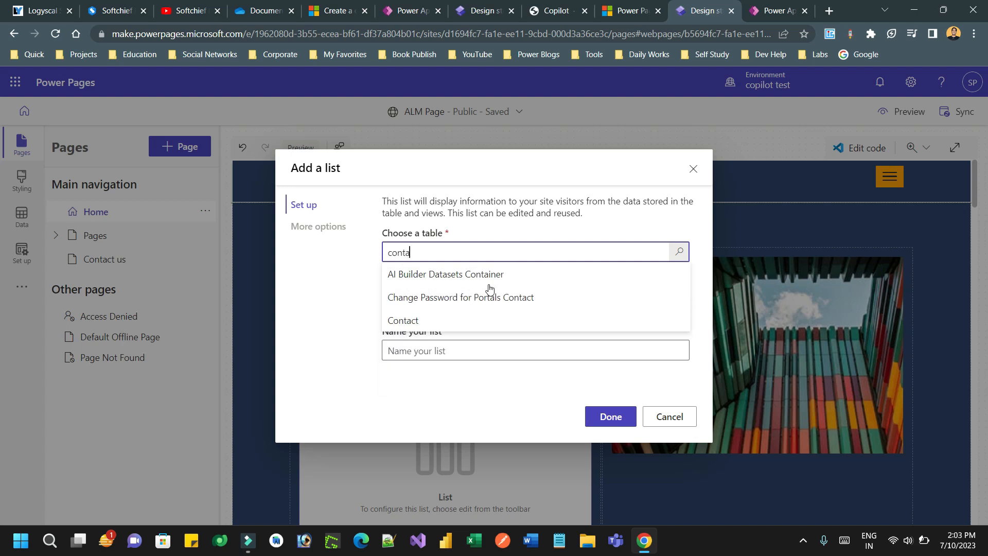
pyautogui.click(474, 321)
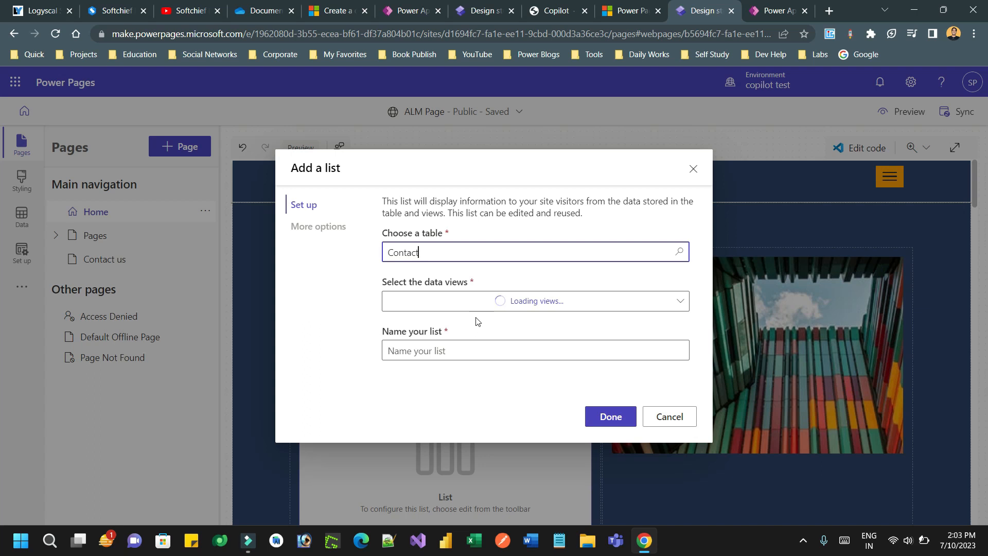
pyautogui.click(516, 308)
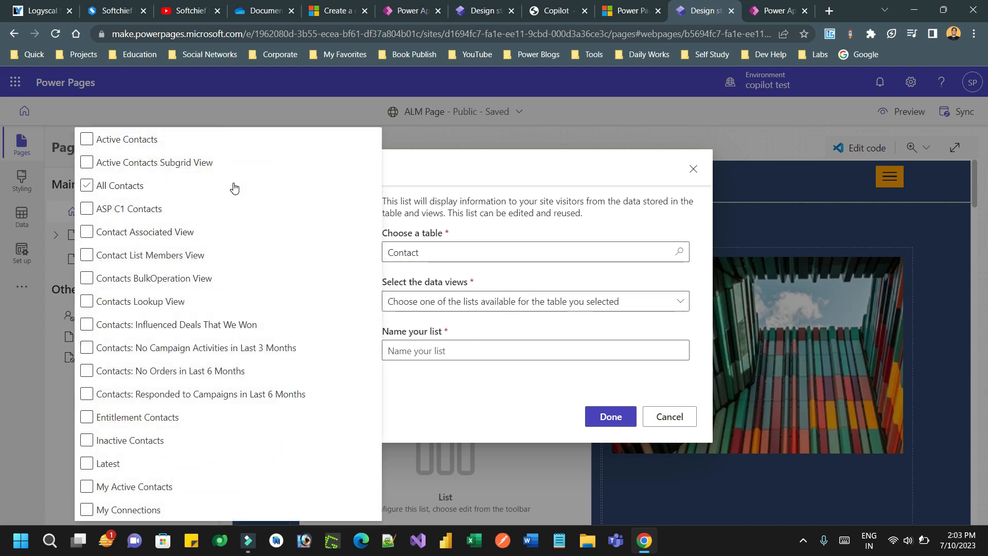
pyautogui.click(87, 185)
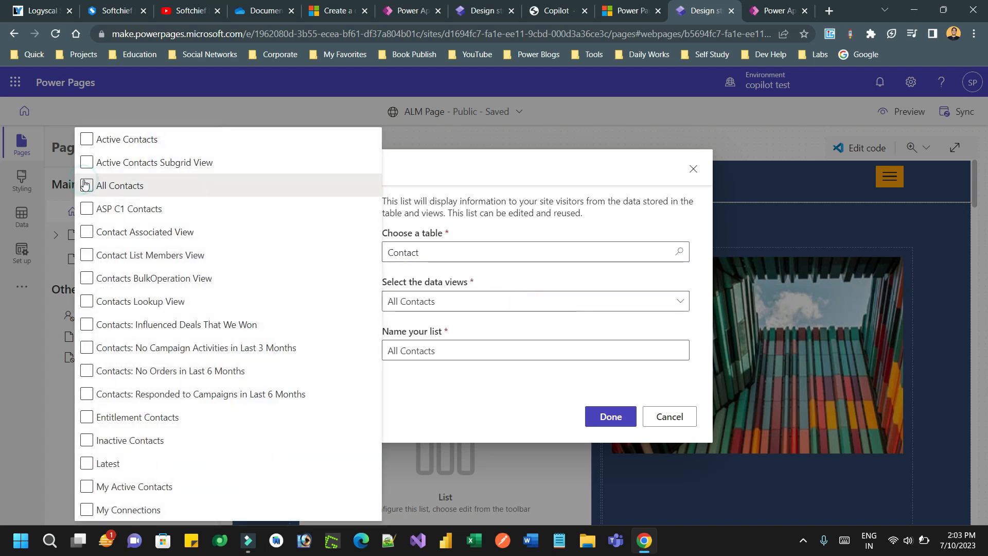
pyautogui.click(521, 381)
pyautogui.click(613, 417)
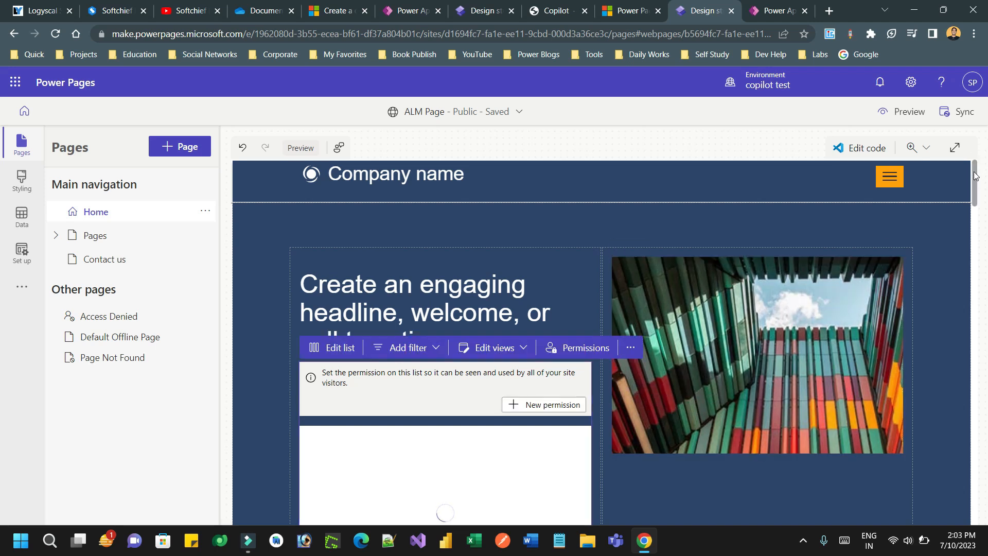
# Step: Set the contact list to show 3 records per page
pyautogui.moveTo(974, 172)
pyautogui.mouseDown()
pyautogui.moveTo(976, 208)
pyautogui.moveTo(978, 188)
pyautogui.mouseUp()
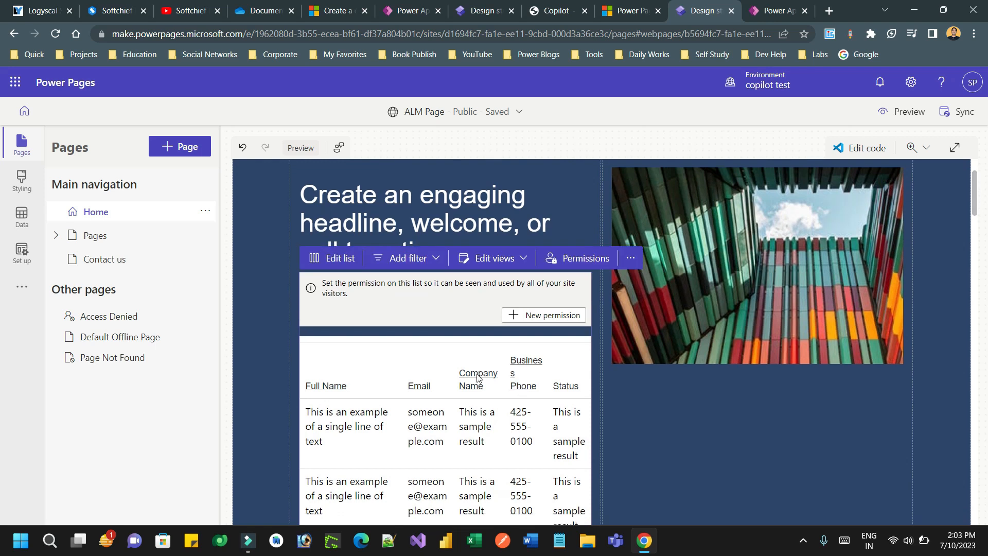
pyautogui.click(333, 268)
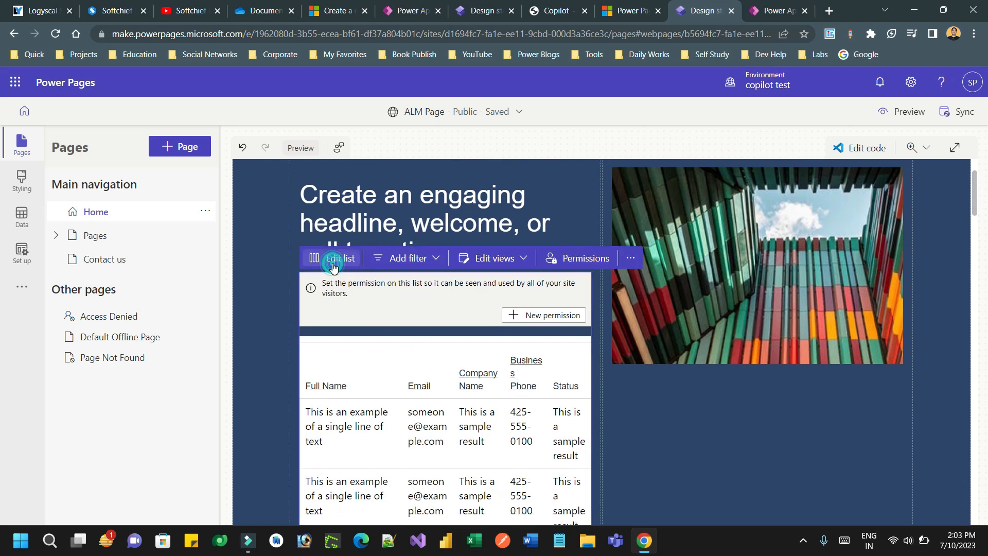
pyautogui.click(315, 233)
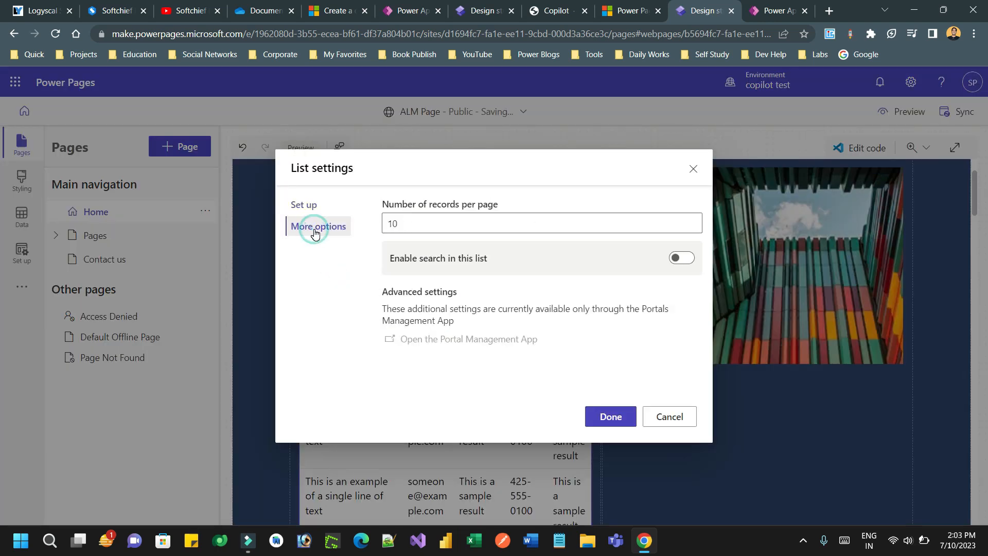
pyautogui.doubleClick(410, 222)
pyautogui.write('3')
pyautogui.click(617, 414)
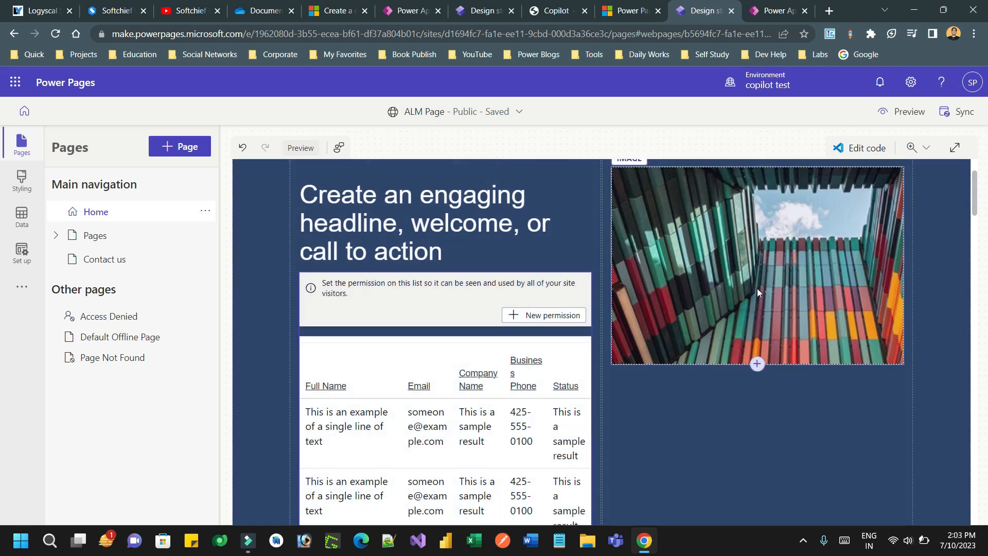
pyautogui.click(646, 538)
# Step: Look at the Data workspace, return to Pages, and sync the site configuration
pyautogui.click(645, 540)
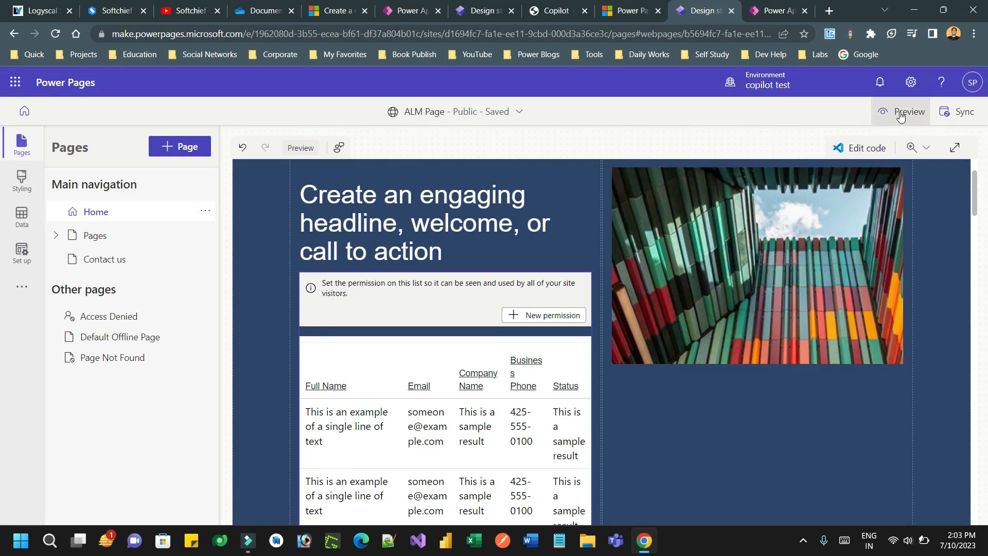
pyautogui.click(22, 212)
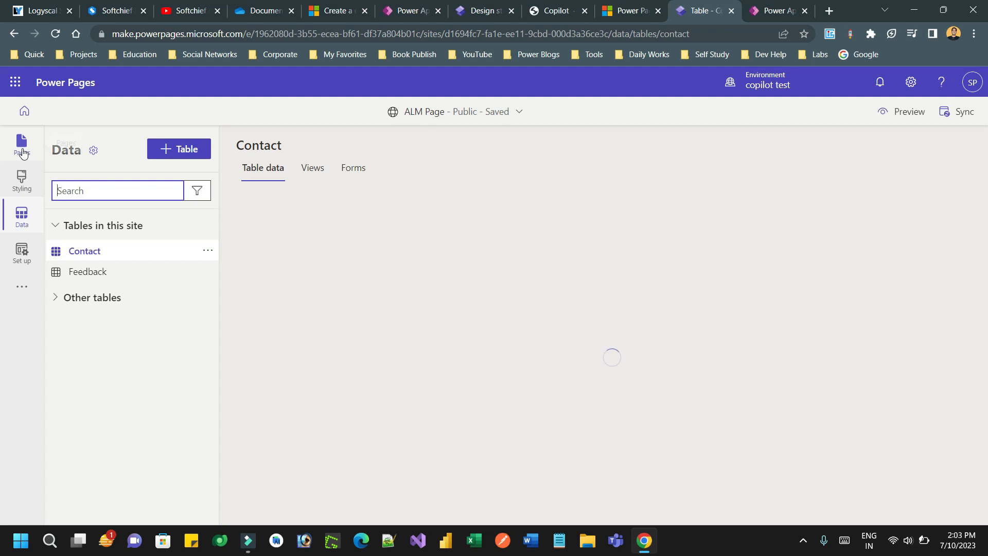
pyautogui.click(22, 153)
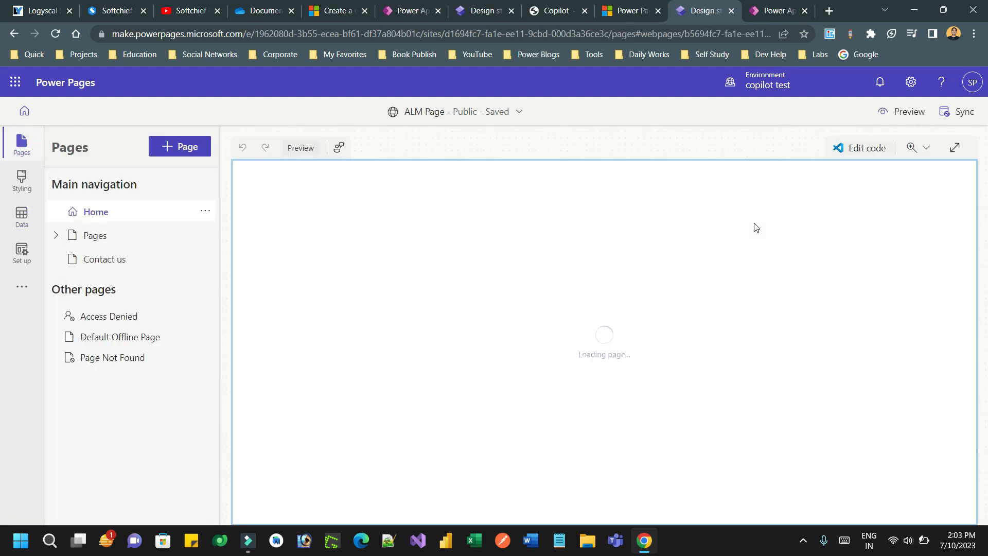
pyautogui.click(954, 113)
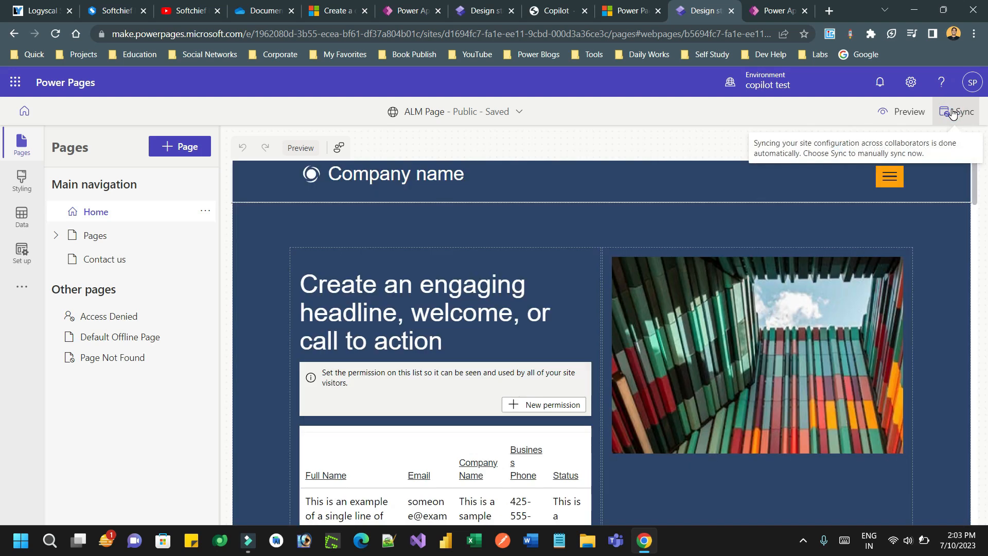
pyautogui.click(954, 114)
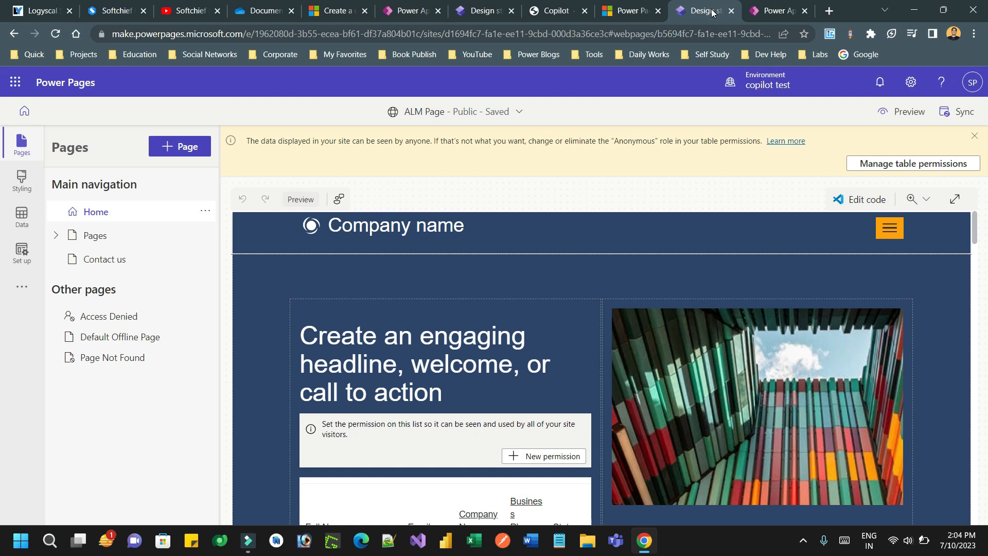
# Step: Check the admin center sites list and Power Apps apps list, then return to the design studio
pyautogui.click(641, 6)
pyautogui.click(695, 5)
pyautogui.click(777, 7)
pyautogui.click(711, 4)
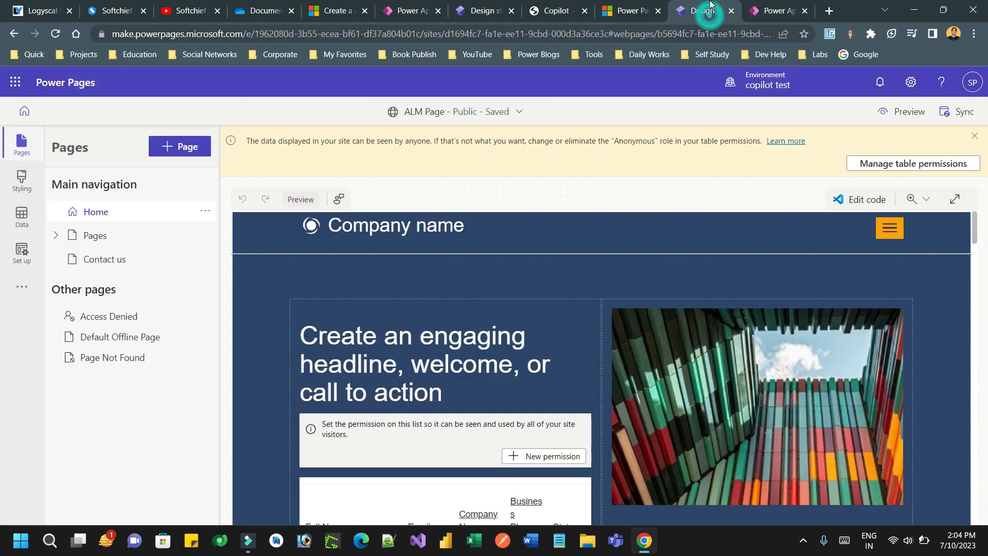
# Step: Check the environment's inactive sites from Power Pages home, then return to active sites
pyautogui.click(24, 111)
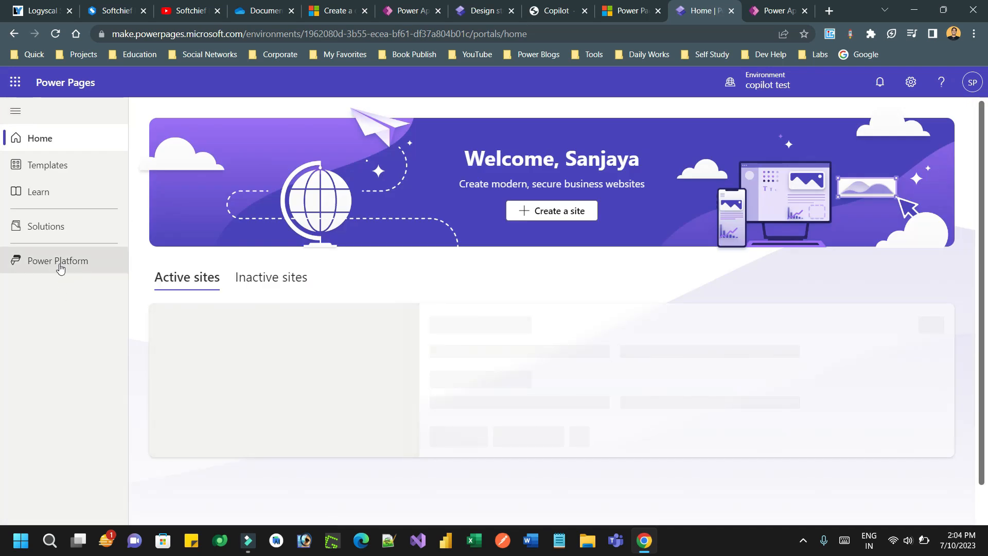
pyautogui.click(274, 280)
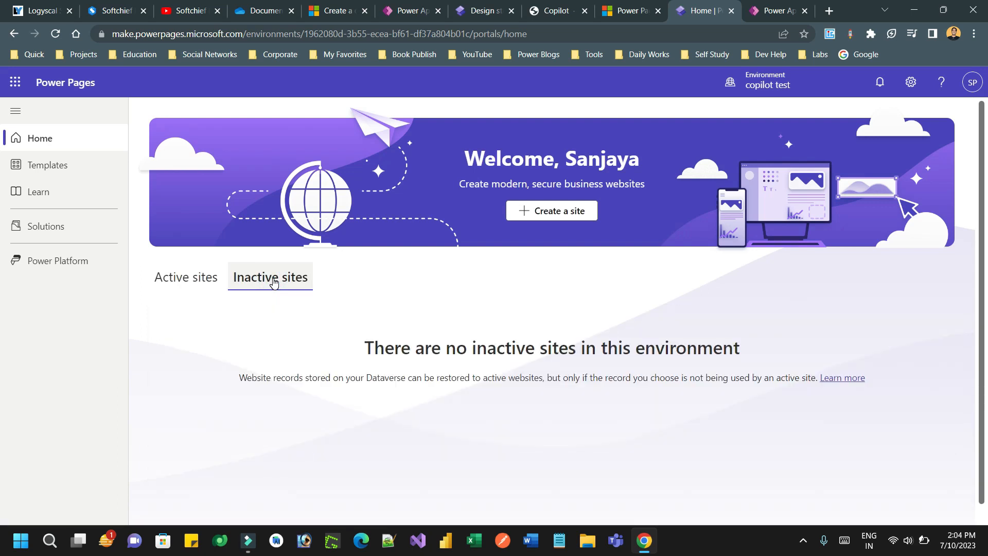
pyautogui.click(187, 278)
# Step: Open the Power Page ALM Demo solution from the environment's Solutions list
pyautogui.click(84, 260)
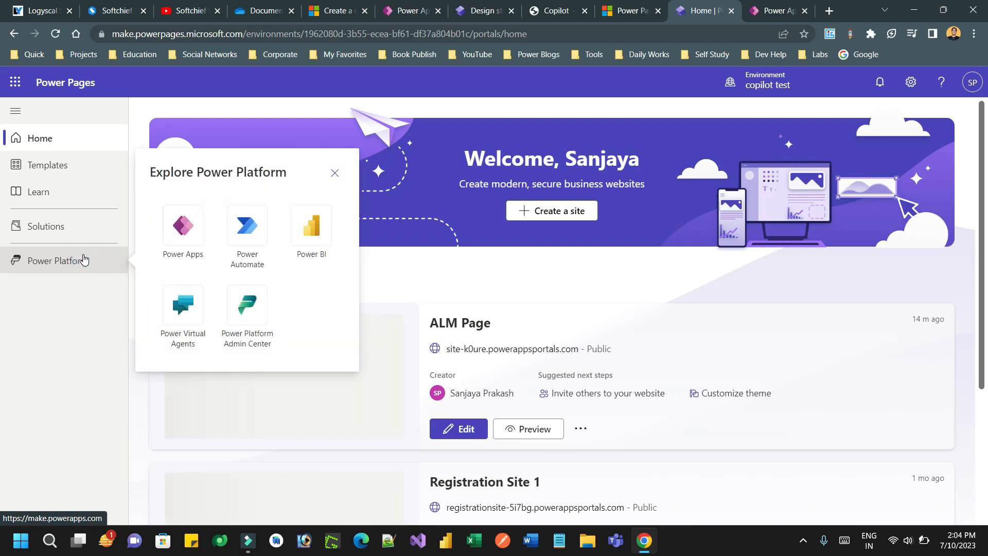
pyautogui.click(57, 229)
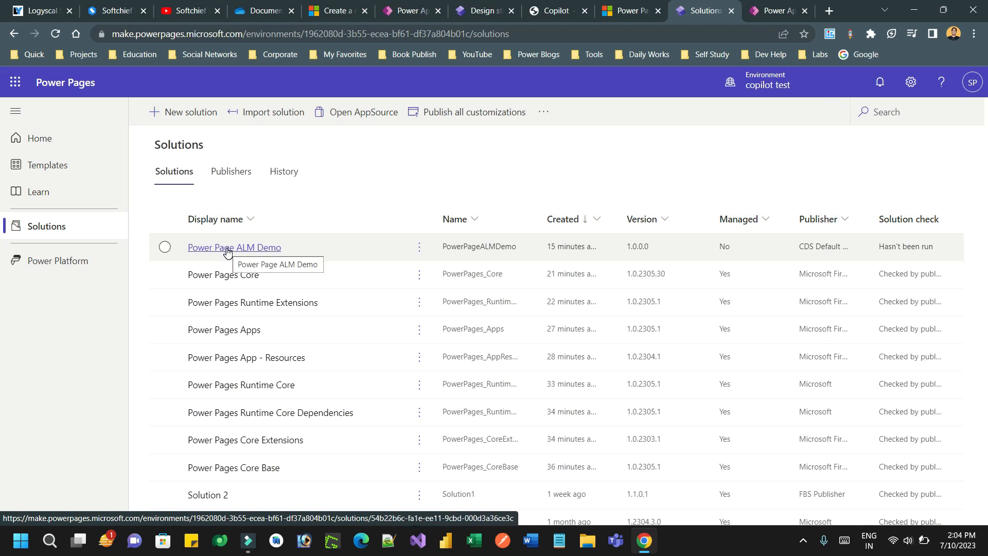
pyautogui.click(227, 249)
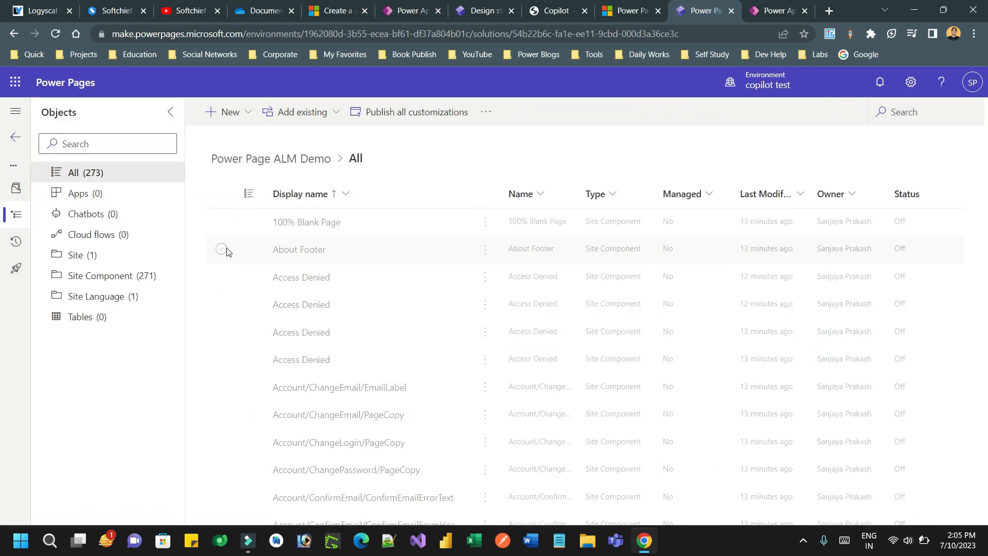
# Step: Filter to Site objects and choose Advanced > Add required objects for ALM Page - site-k0ure
pyautogui.click(101, 255)
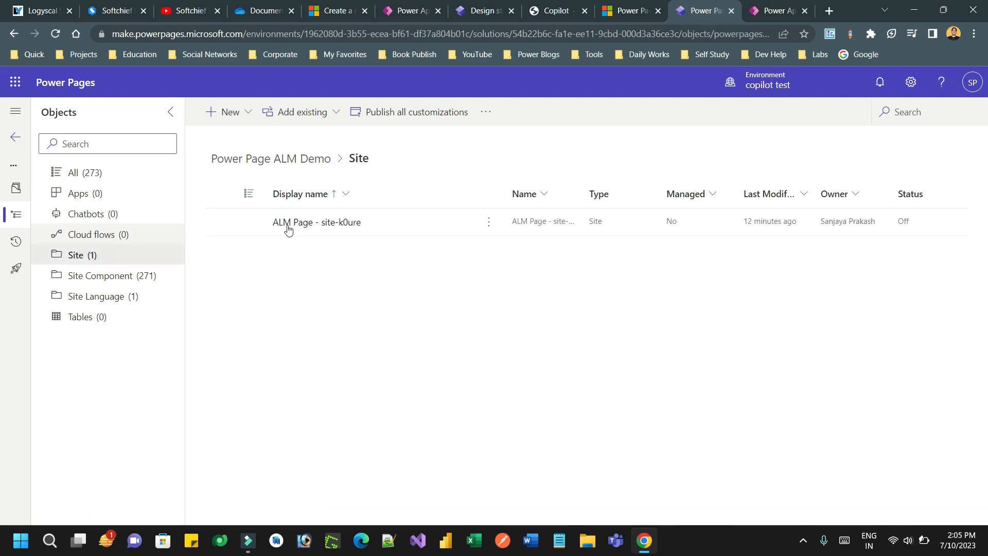
pyautogui.click(489, 222)
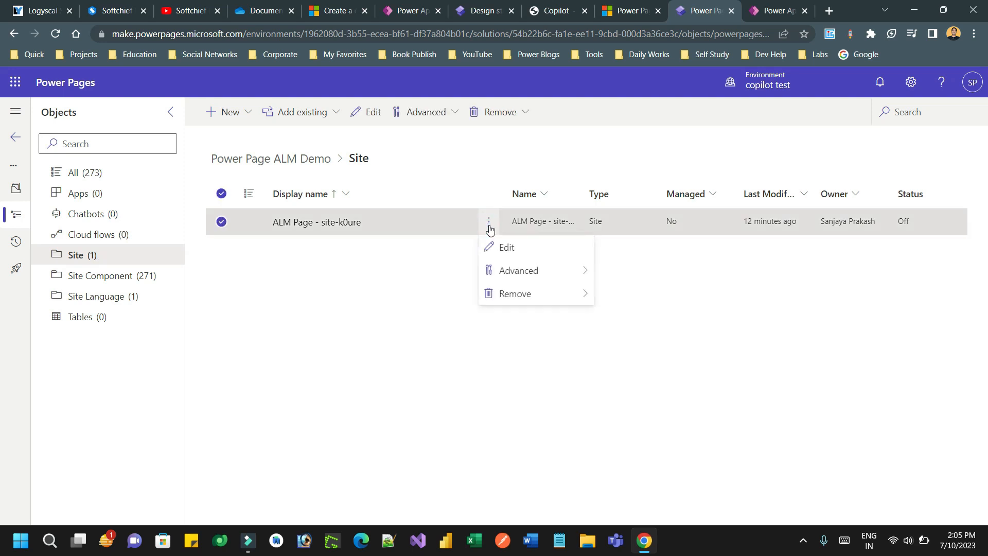
pyautogui.moveTo(540, 272)
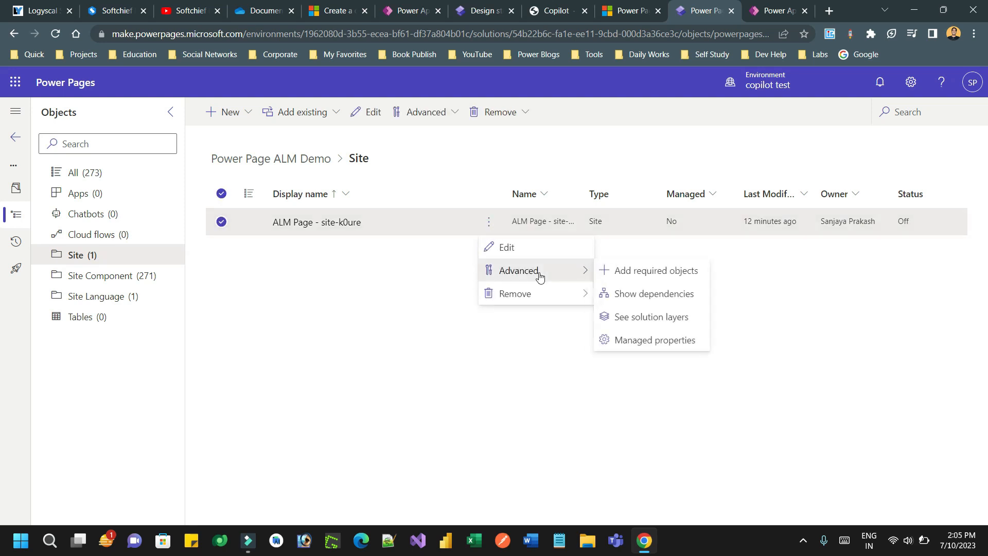
pyautogui.click(650, 274)
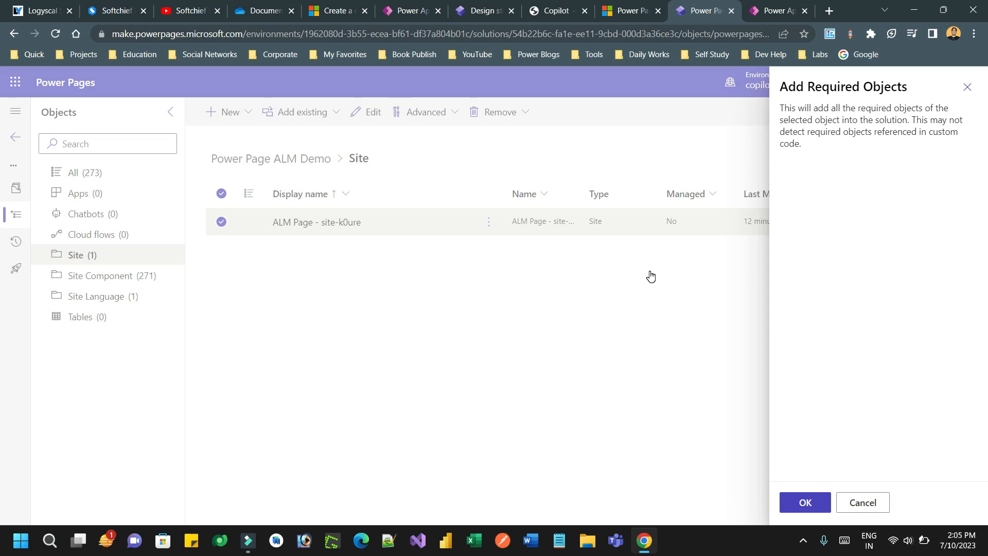
# Step: Confirm adding required objects, then export the solution as managed version 1.0.0.1
pyautogui.click(806, 502)
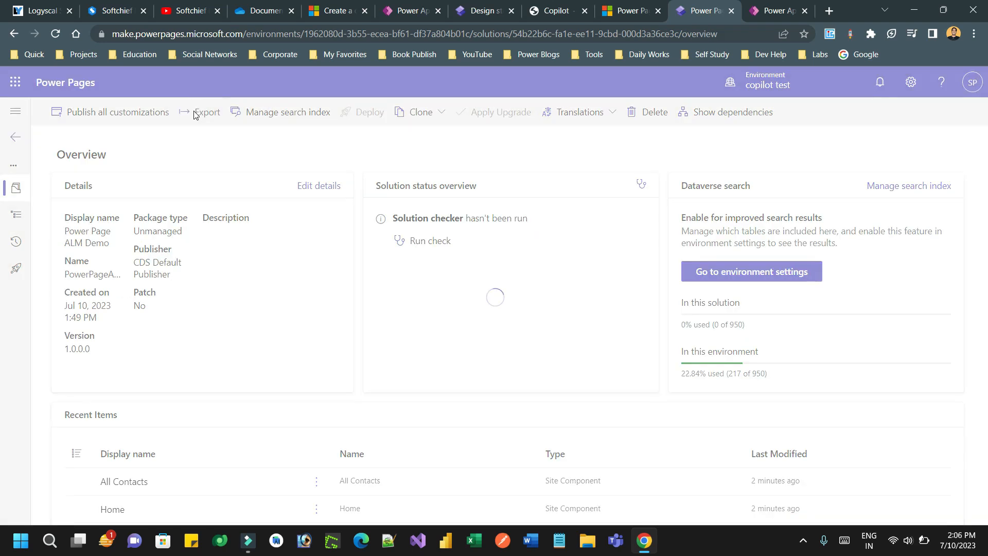
pyautogui.click(196, 114)
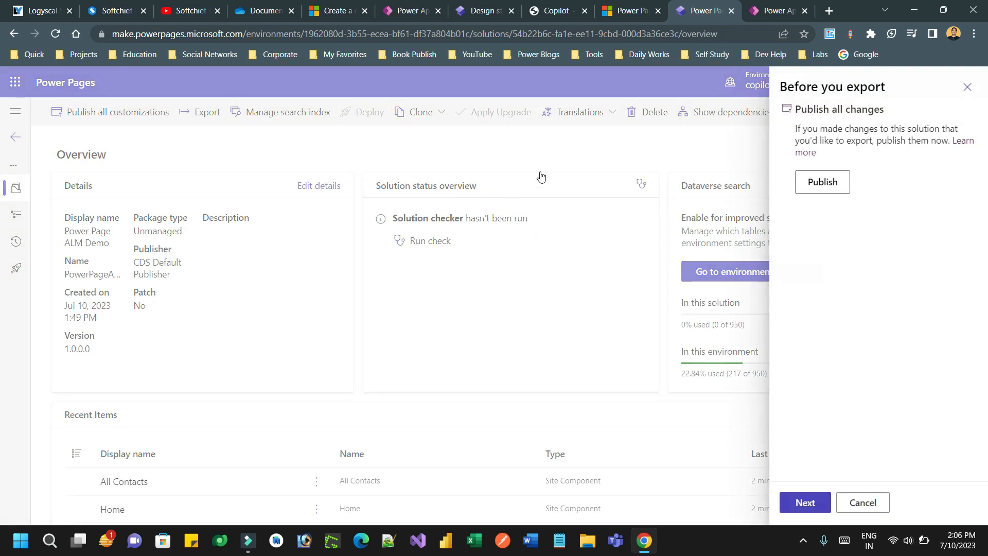
pyautogui.click(821, 506)
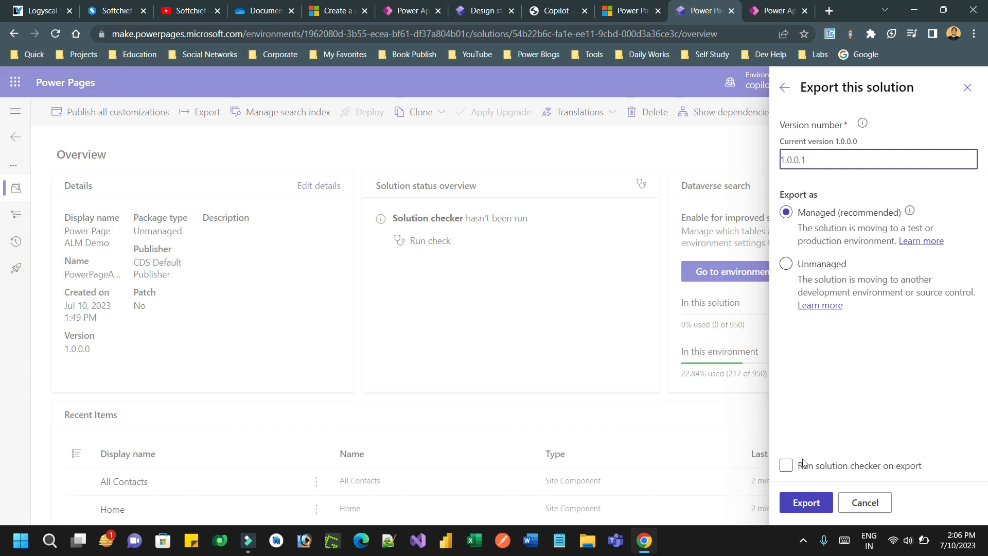
pyautogui.click(807, 505)
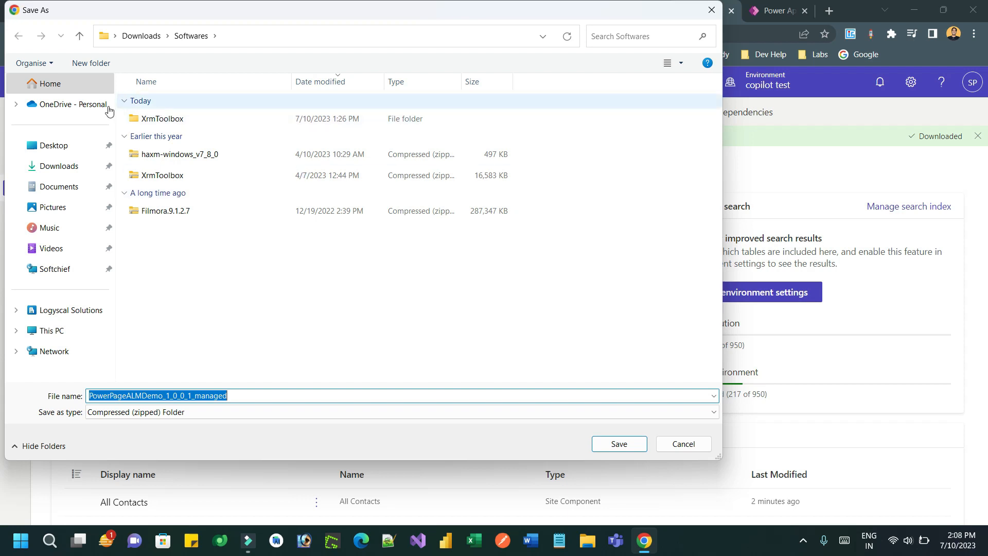
# Step: Save the managed solution zip to the Desktop and bring up the environment list
pyautogui.click(54, 145)
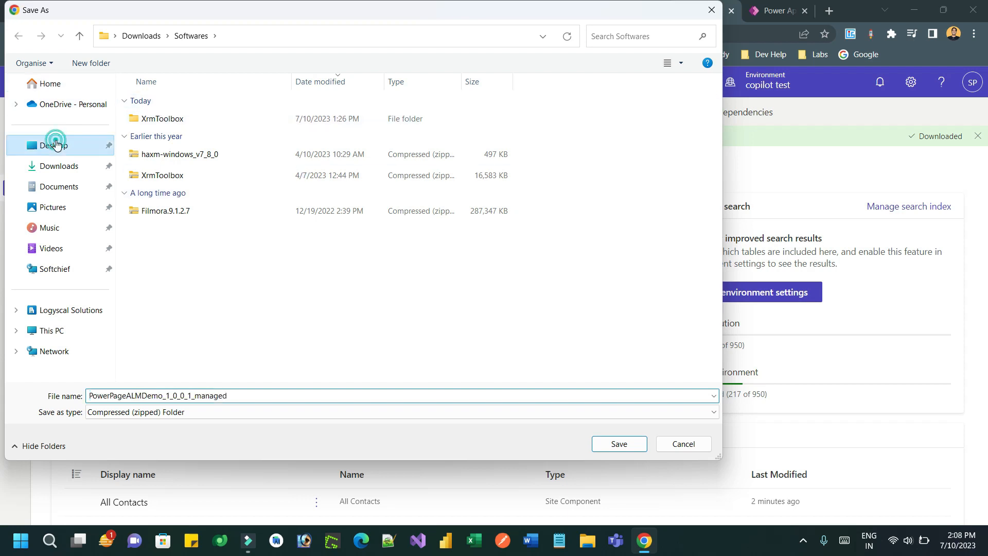
pyautogui.click(608, 446)
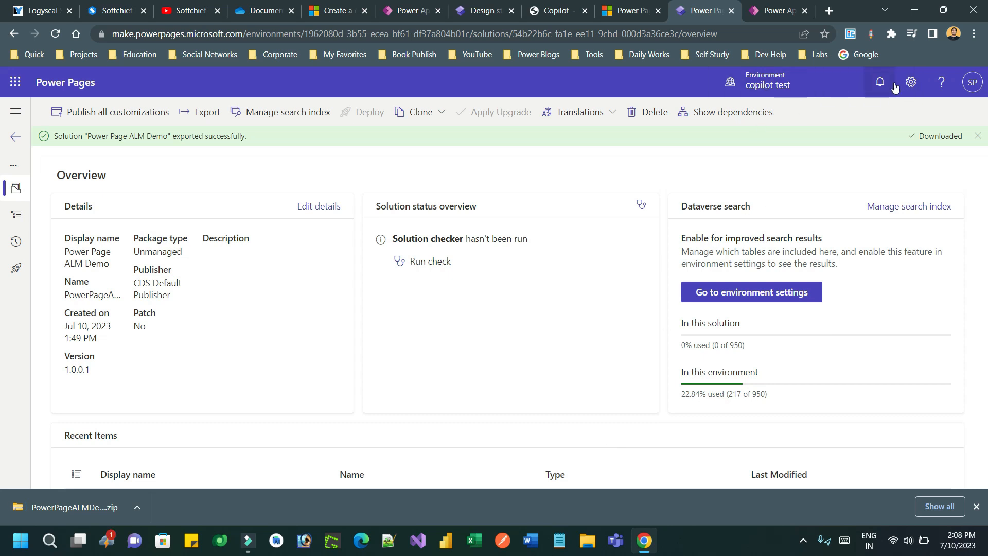
pyautogui.click(774, 85)
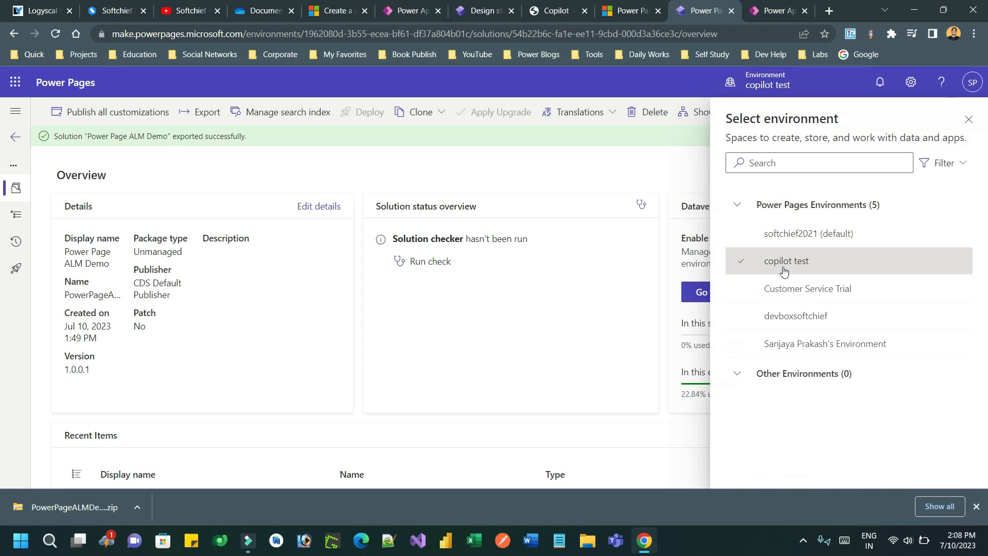
# Step: Switch to Customer Service Trial, check downloads, and open the Power Platform admin center
pyautogui.click(783, 290)
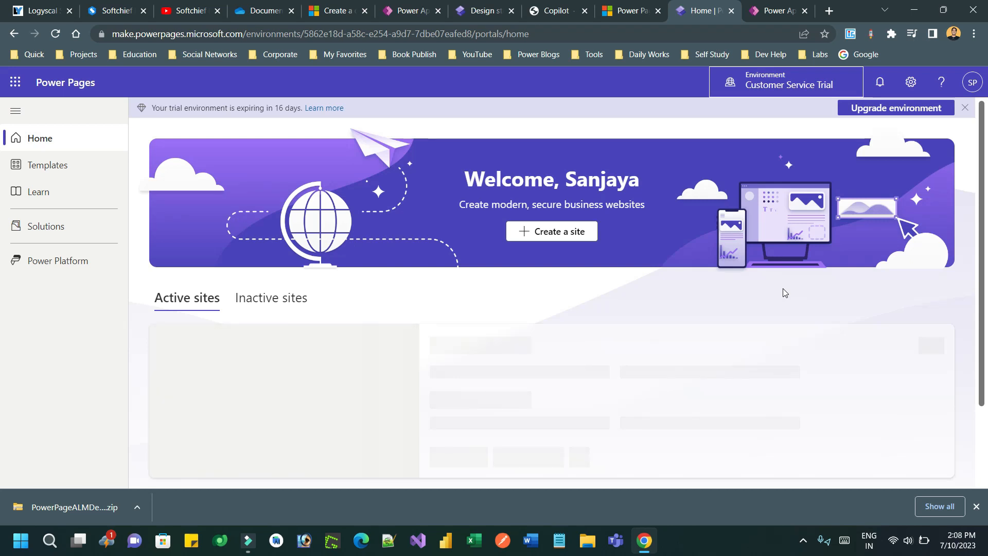
pyautogui.click(940, 507)
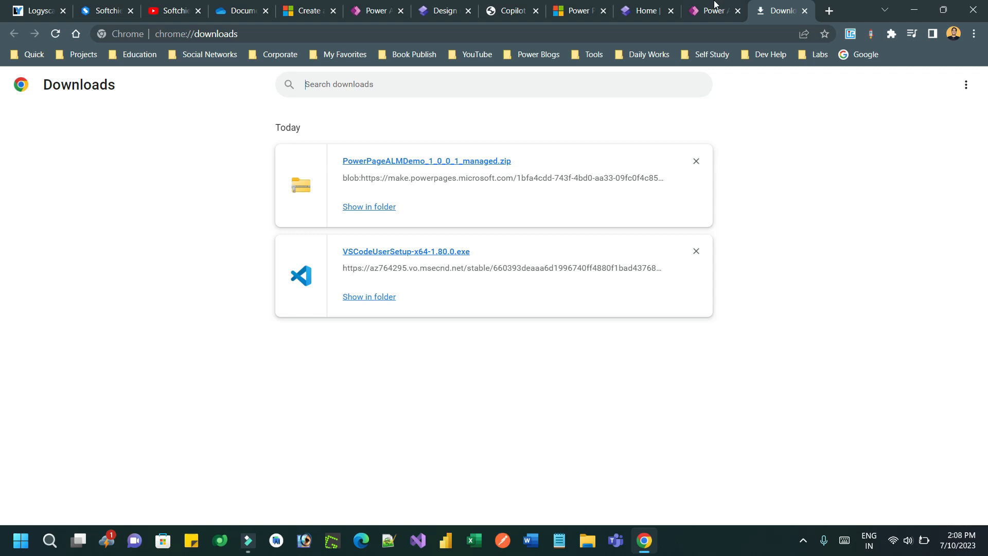
pyautogui.click(646, 10)
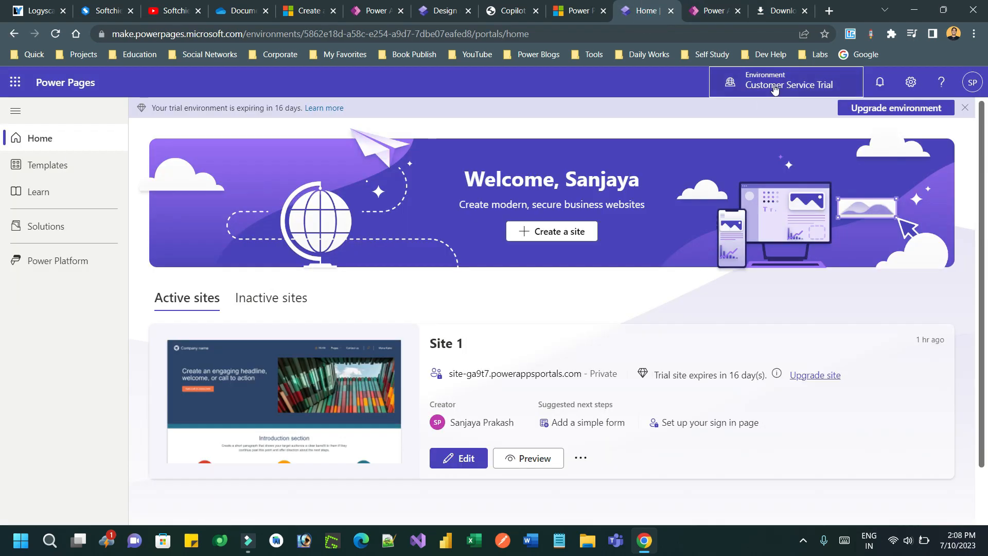
pyautogui.click(554, 130)
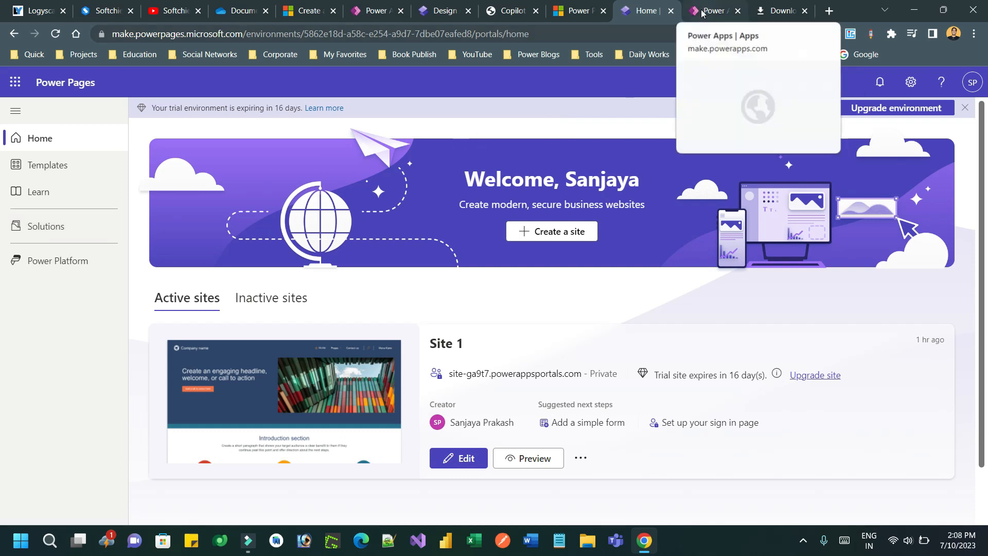
pyautogui.click(908, 83)
pyautogui.click(828, 174)
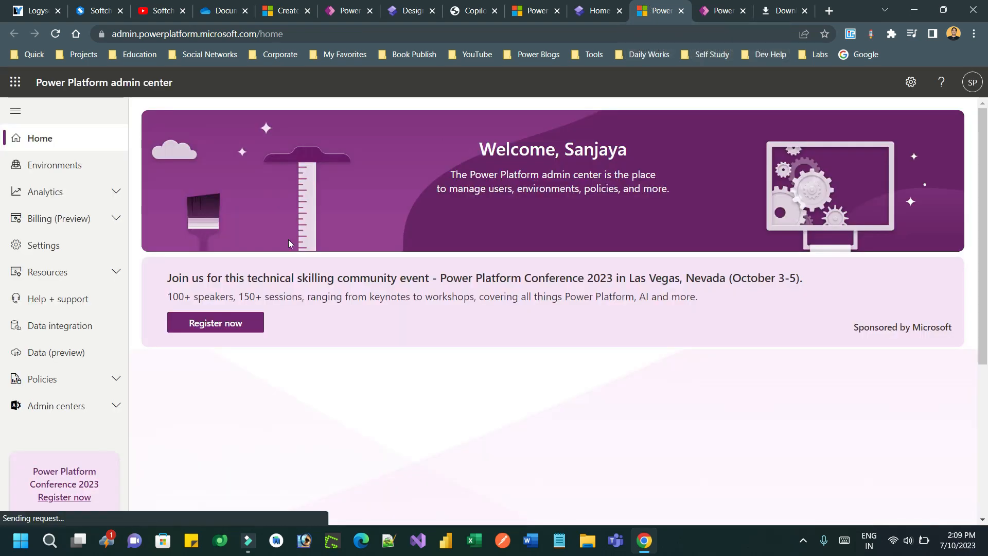
# Step: Open Customer Service Trial's Power Pages sites in the admin center and select Site 1
pyautogui.click(96, 172)
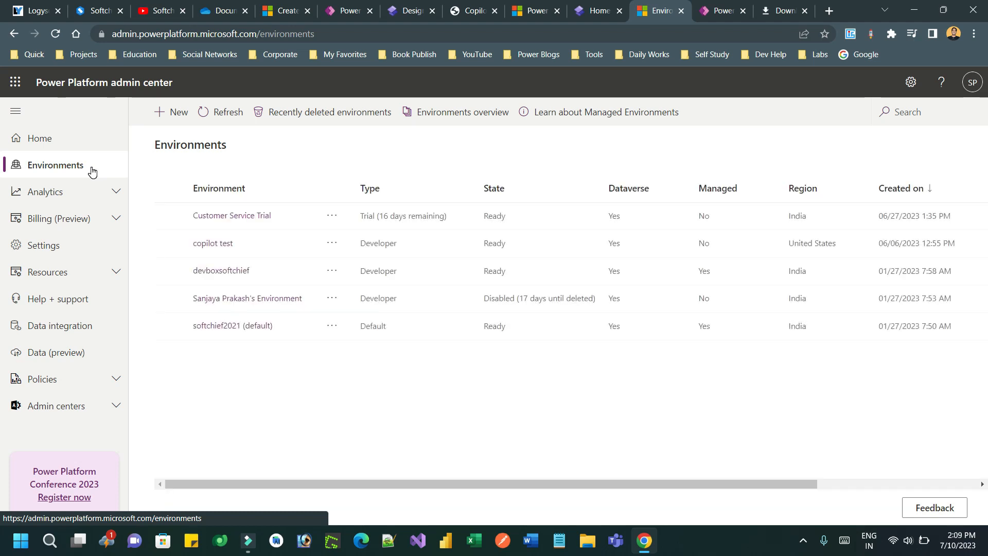
pyautogui.click(243, 216)
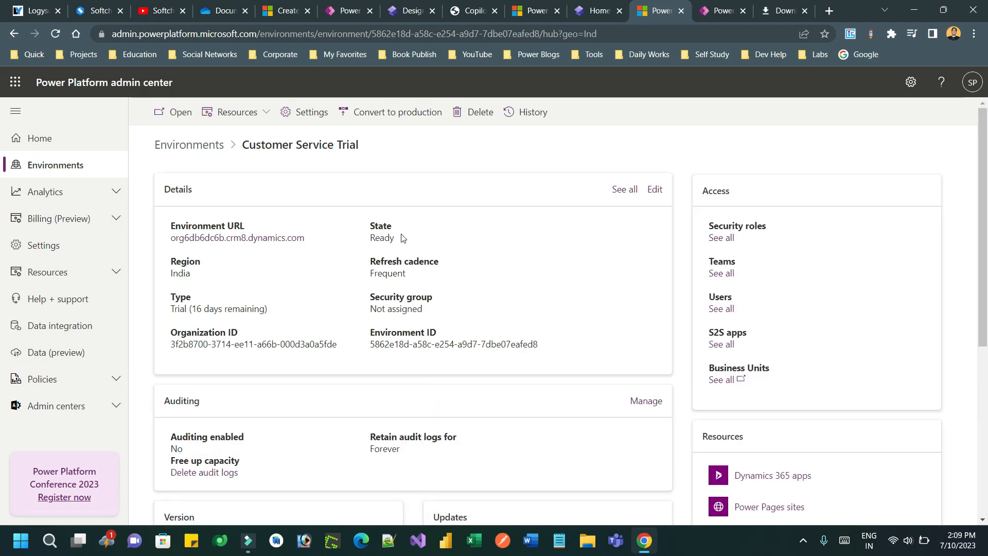
pyautogui.click(238, 112)
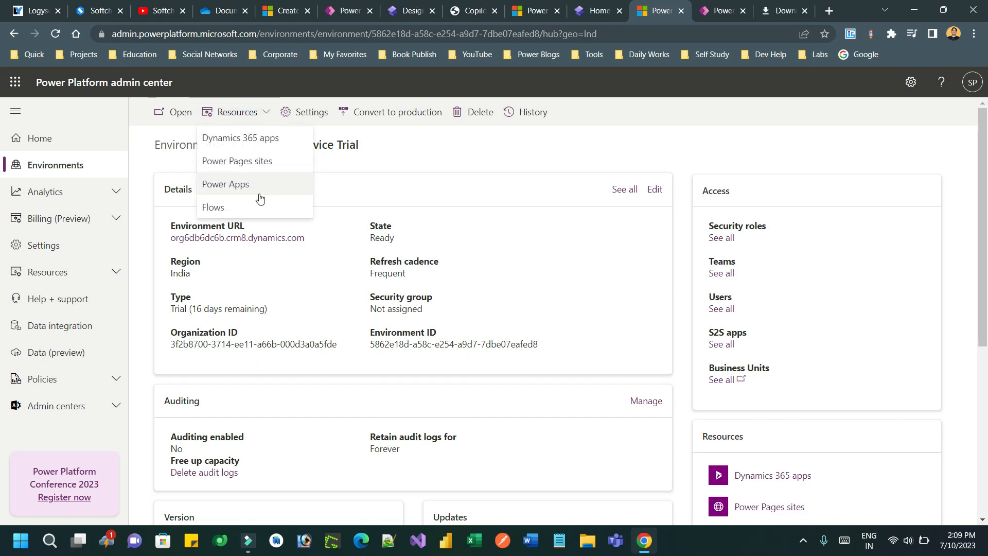
pyautogui.click(271, 162)
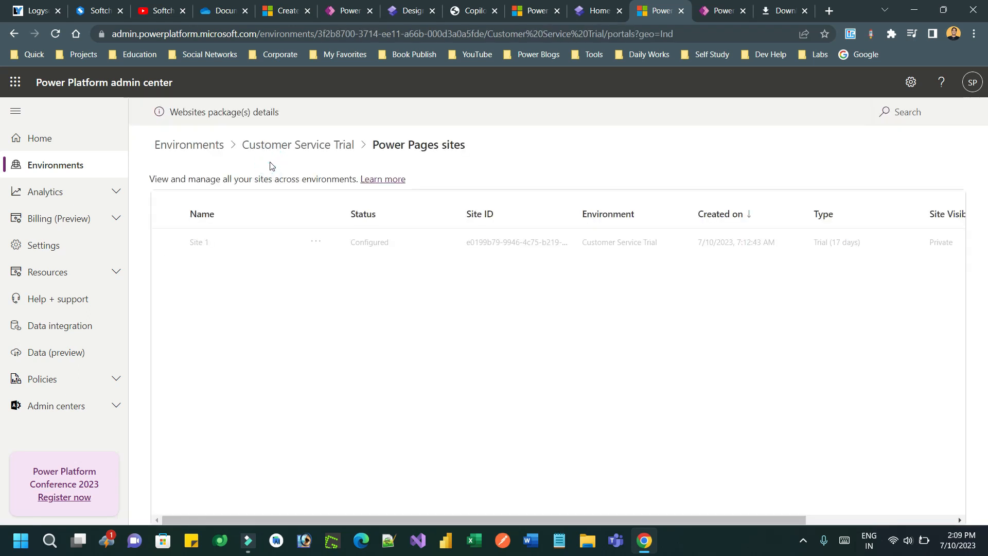
pyautogui.click(274, 234)
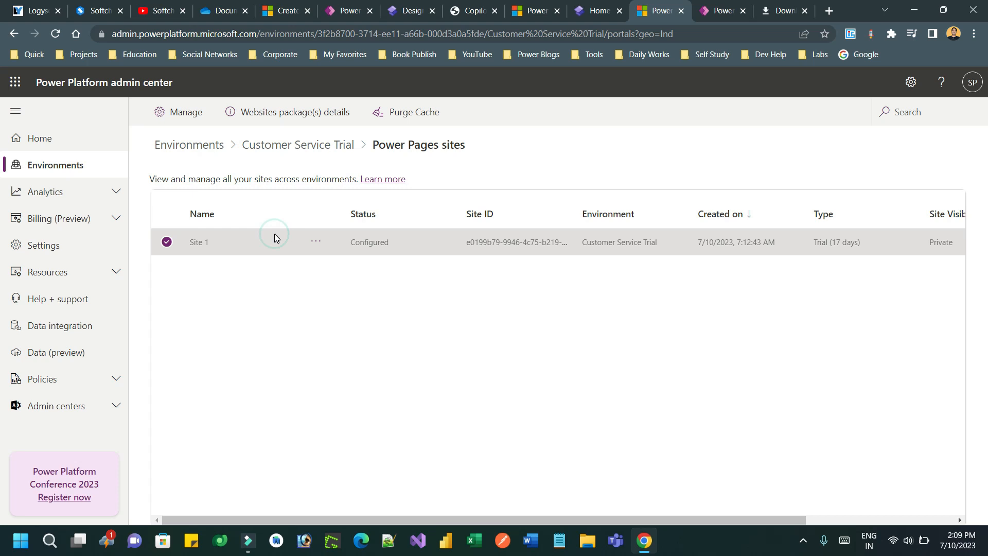
# Step: Turn on 'Switch to enhanced data model (preview)' and confirm Enable
pyautogui.click(237, 112)
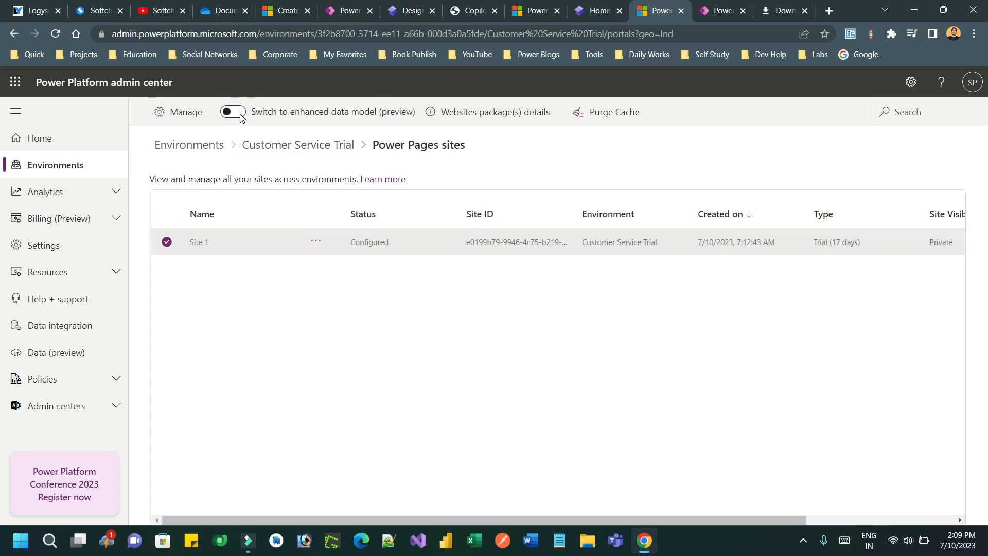
pyautogui.click(546, 329)
pyautogui.click(240, 113)
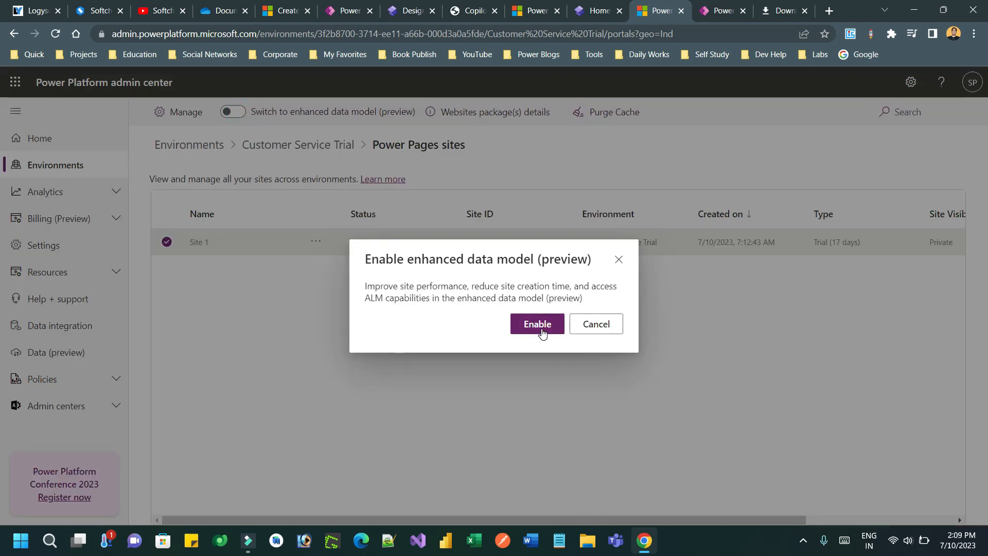
pyautogui.click(541, 329)
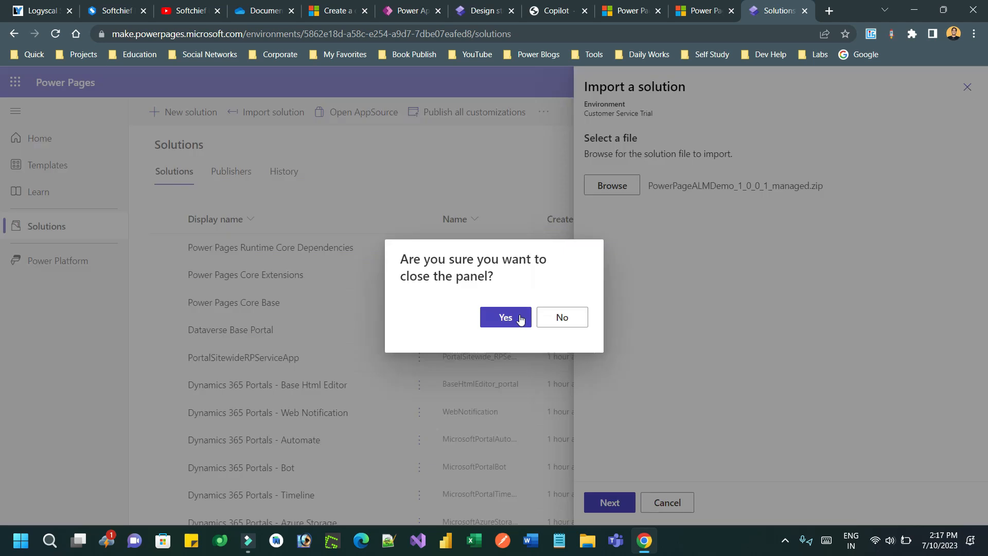
pyautogui.click(491, 320)
# Step: Import PowerPageALMDemo_1_0_0_1_managed.zip from the Desktop into Customer Service Trial
pyautogui.click(289, 118)
pyautogui.click(598, 195)
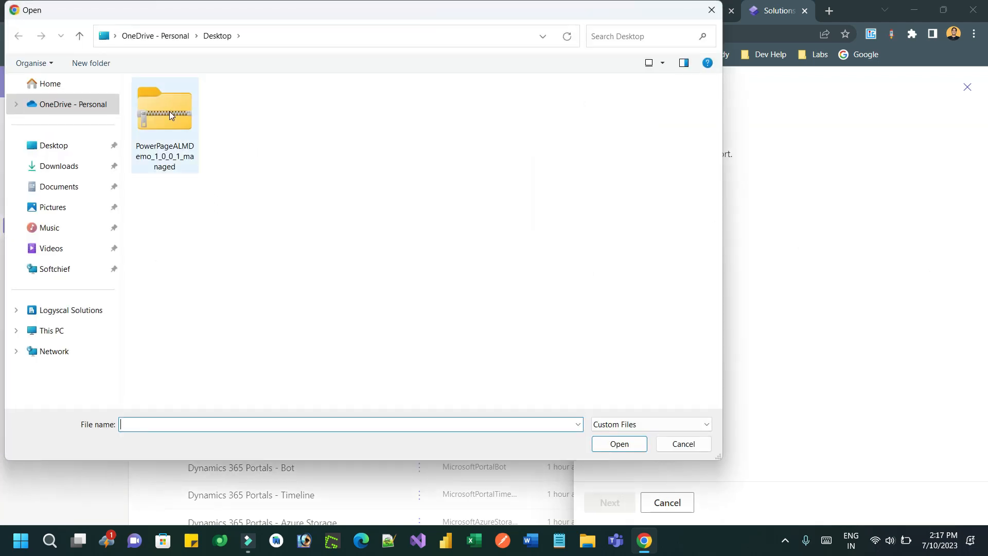
pyautogui.doubleClick(169, 112)
pyautogui.click(609, 502)
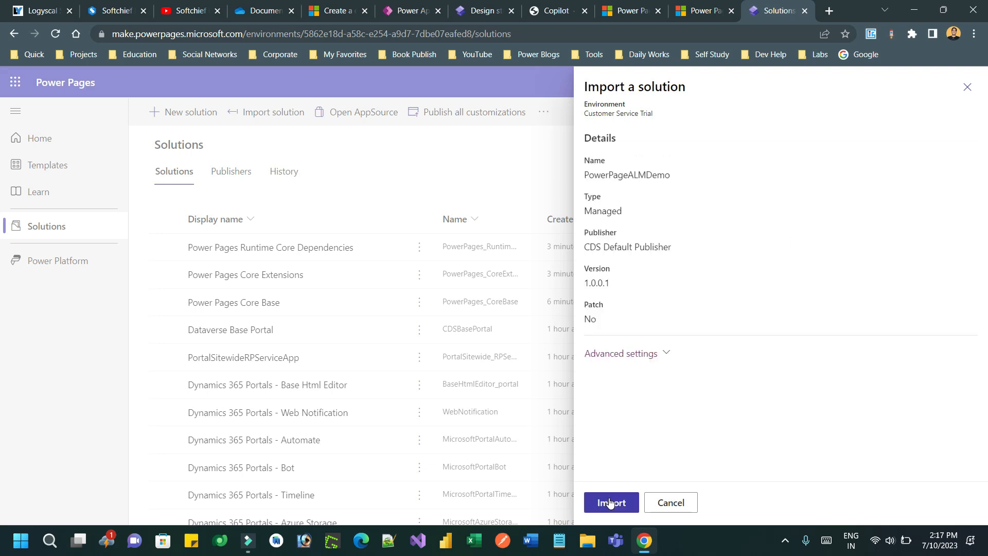
pyautogui.click(610, 503)
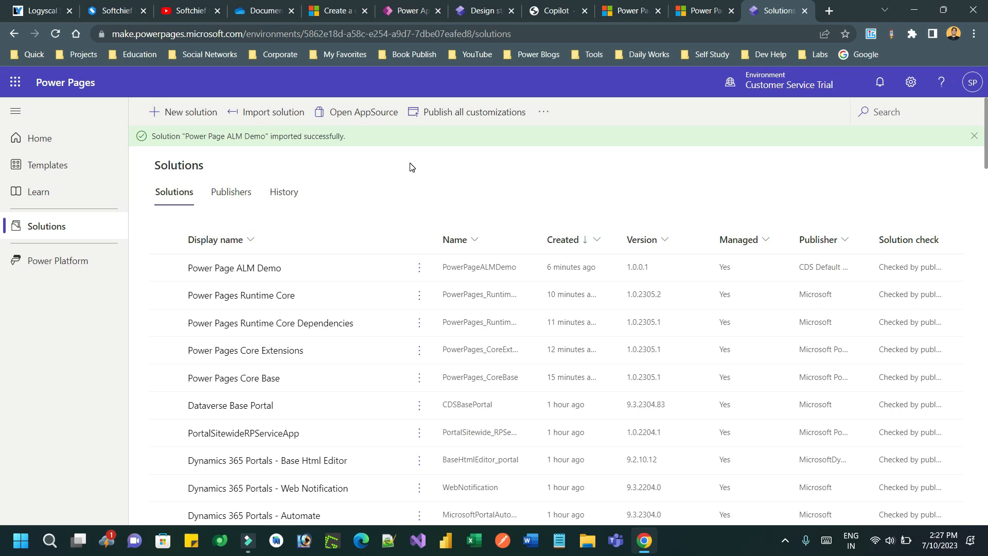
# Step: Find ALM Page among the inactive sites on Power Pages home
pyautogui.click(56, 136)
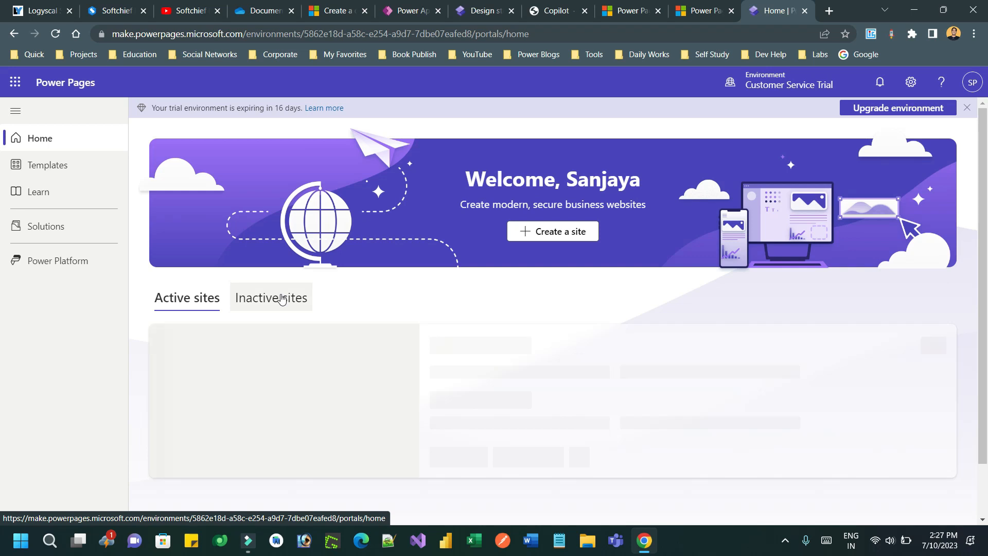
pyautogui.scroll(-1, 984, 265)
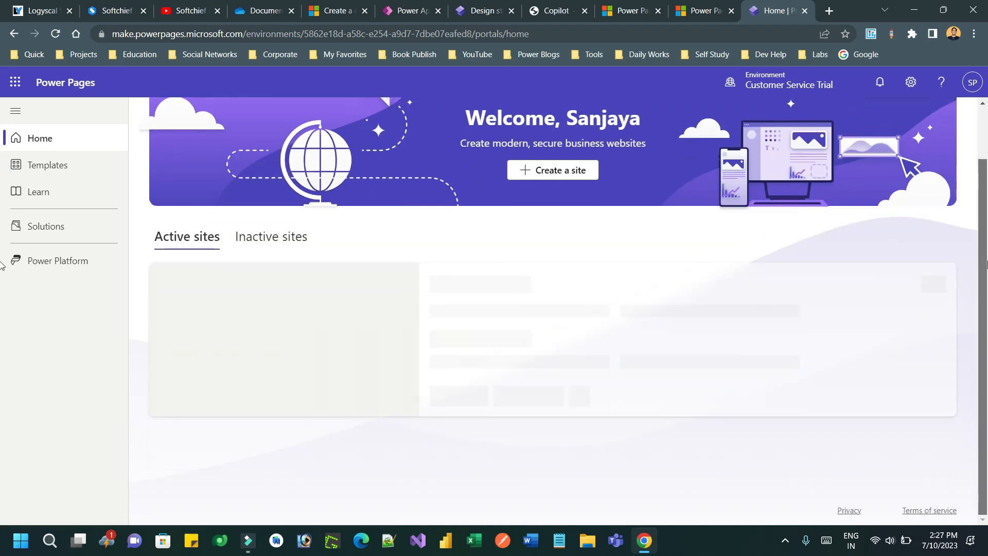
pyautogui.click(304, 288)
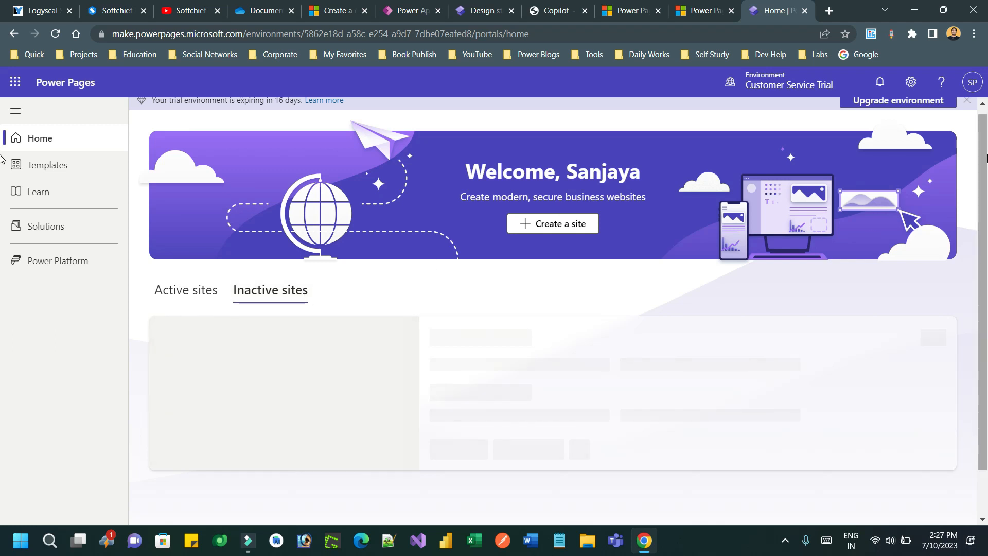
pyautogui.scroll(-2, 613, 231)
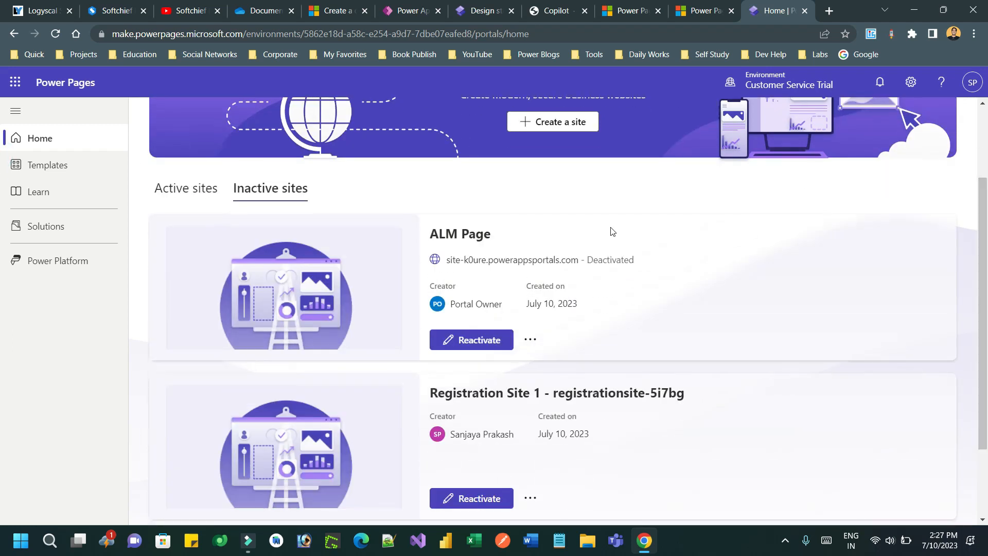
pyautogui.click(526, 342)
pyautogui.click(526, 343)
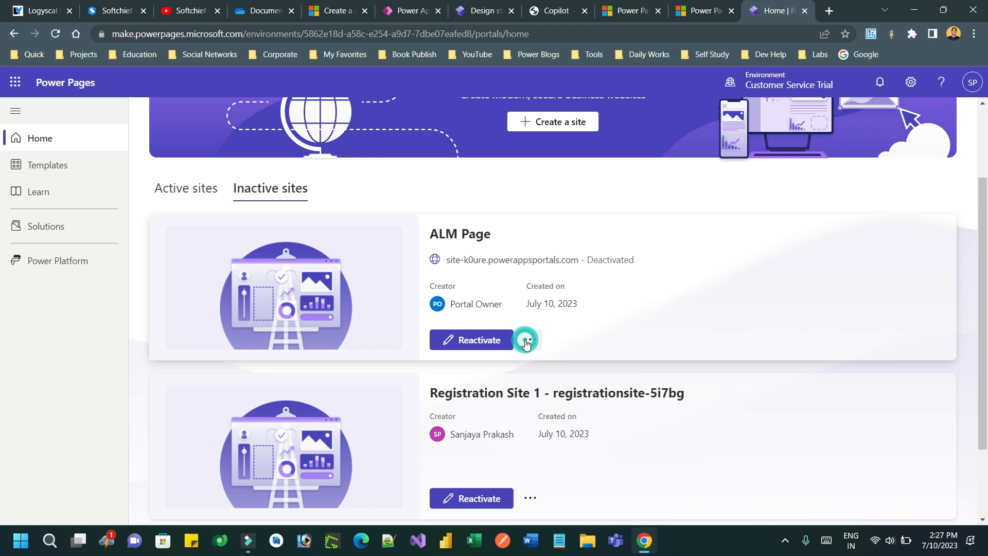
# Step: Reactivate ALM Page with the web address almprod
pyautogui.click(477, 341)
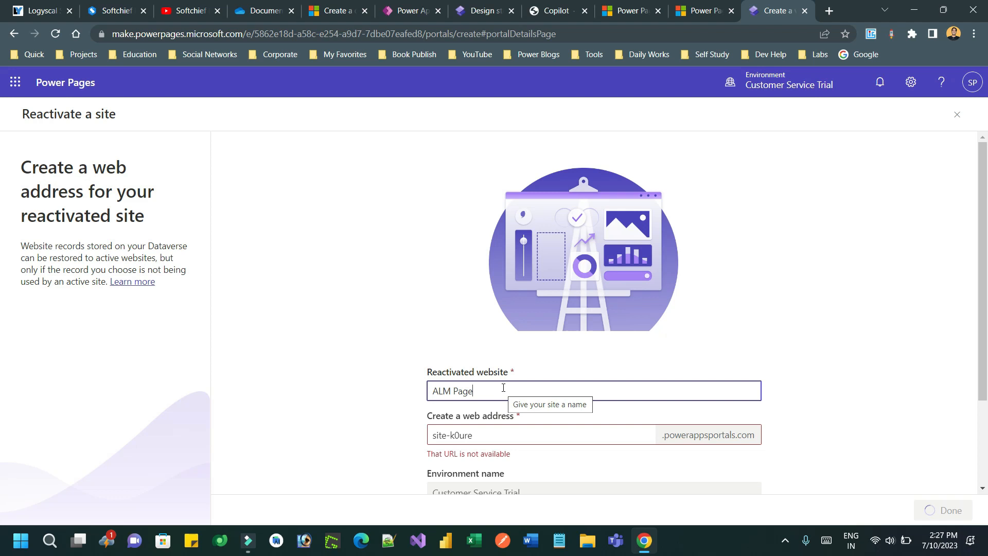
pyautogui.tripleClick(494, 433)
pyautogui.write('almp')
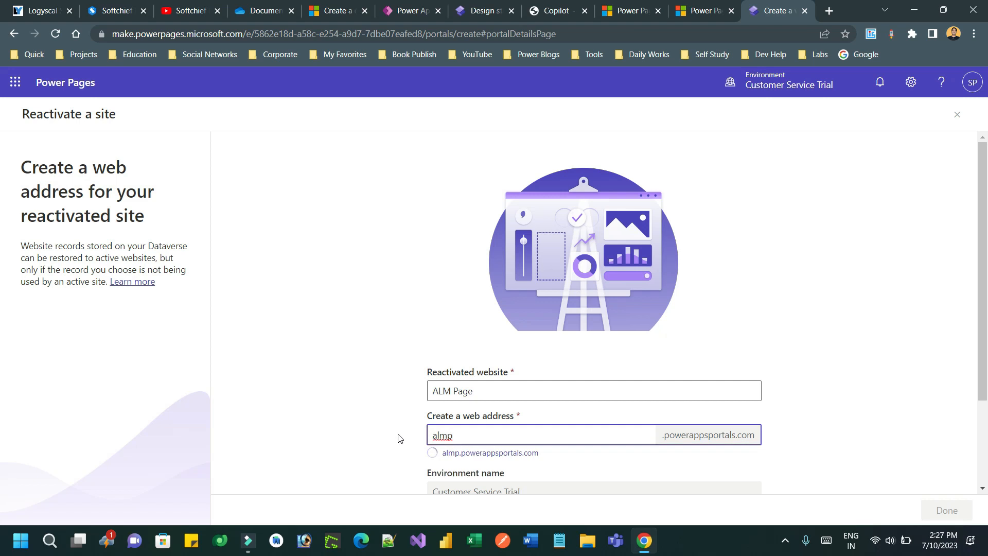
pyautogui.write('rod')
pyautogui.moveTo(987, 362); pyautogui.dragTo(987, 456)
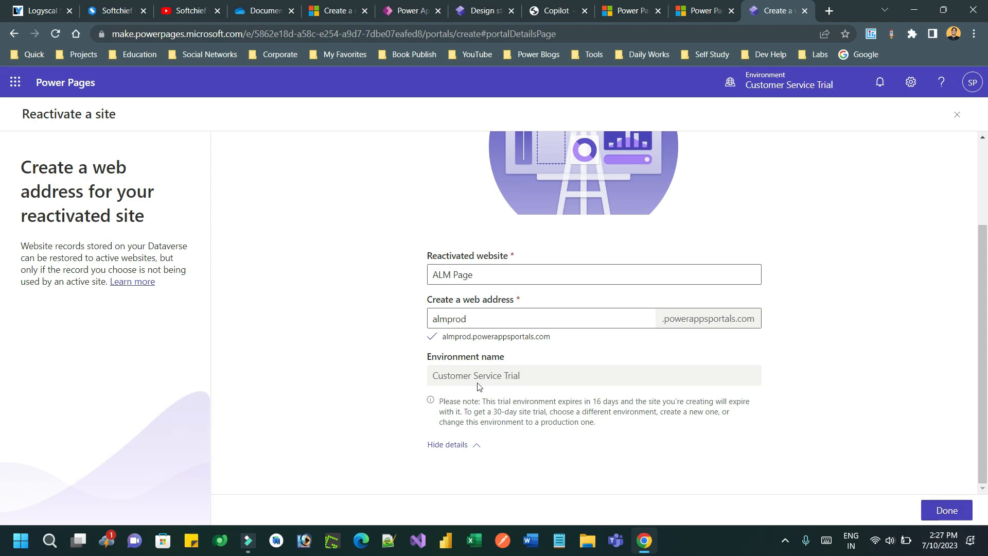
pyautogui.moveTo(451, 375); pyautogui.dragTo(567, 374)
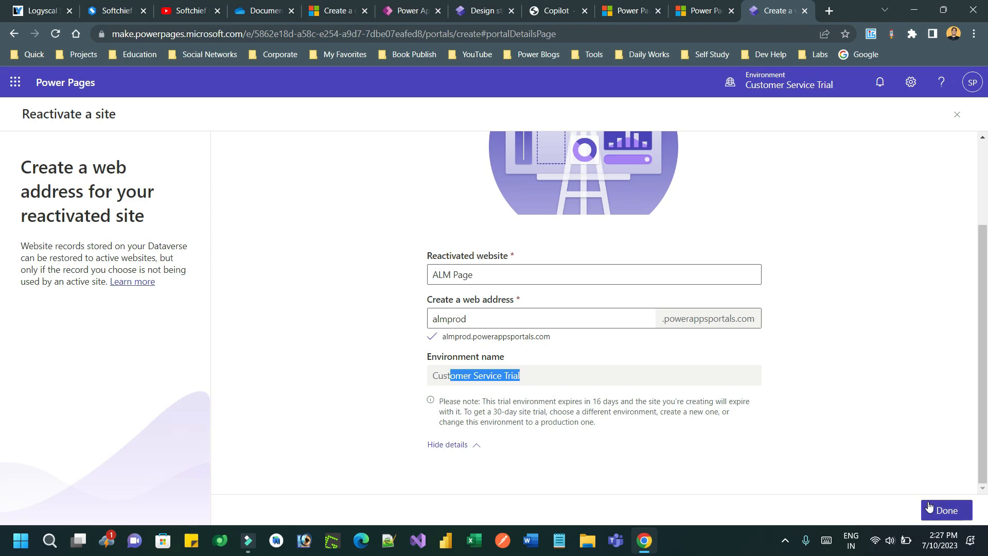
pyautogui.click(943, 510)
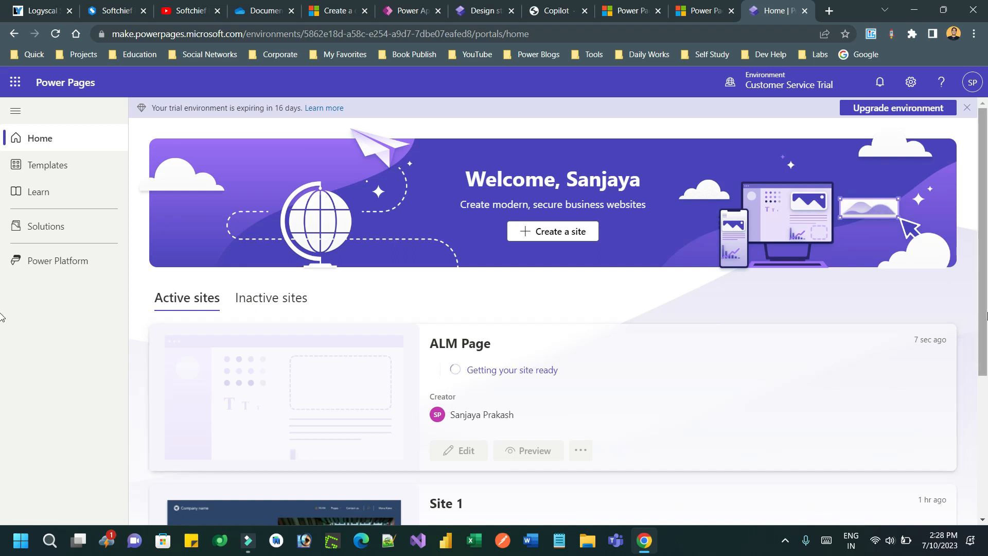
# Step: Close the duplicate admin center tabs and return to Power Pages home
pyautogui.click(700, 12)
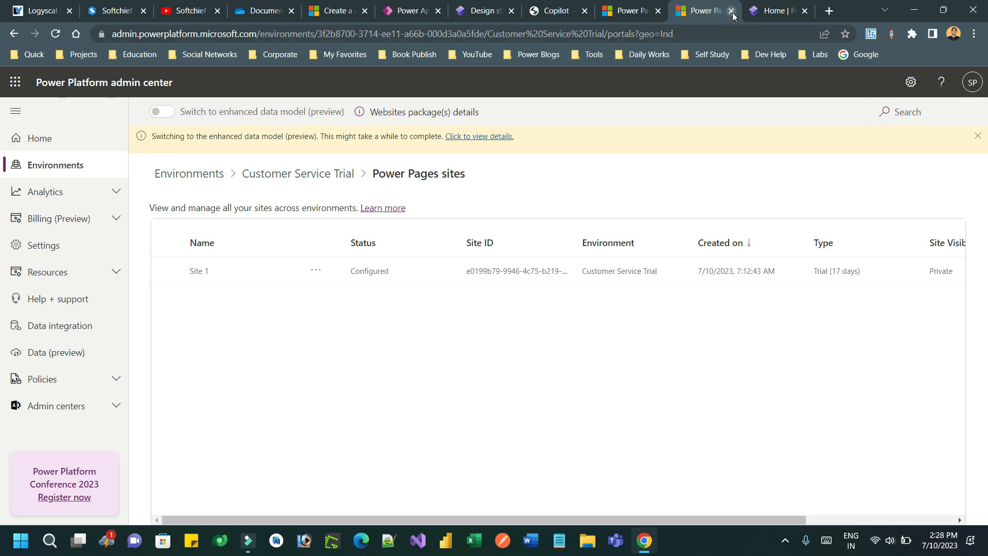
pyautogui.hotkey('ctrl', 'Tab')
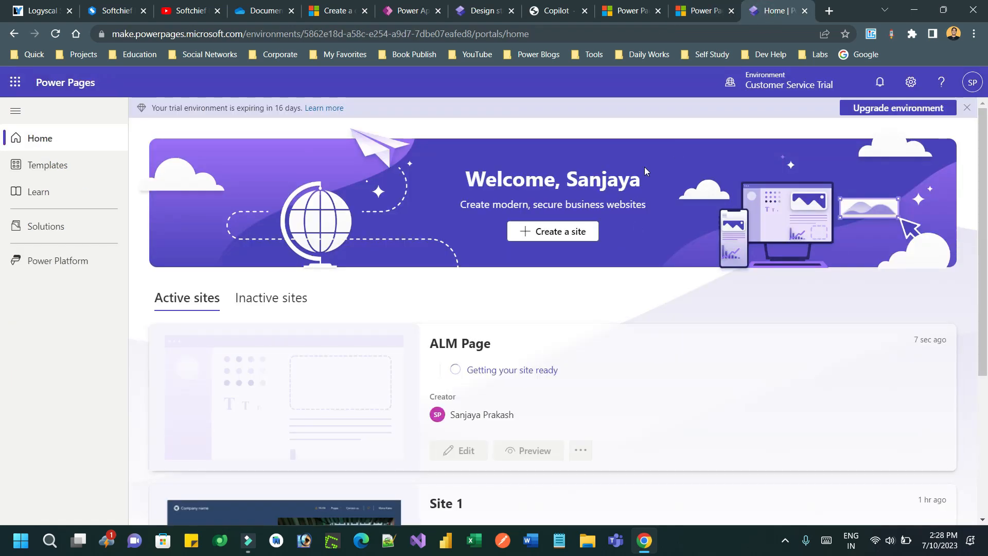
pyautogui.click(731, 10)
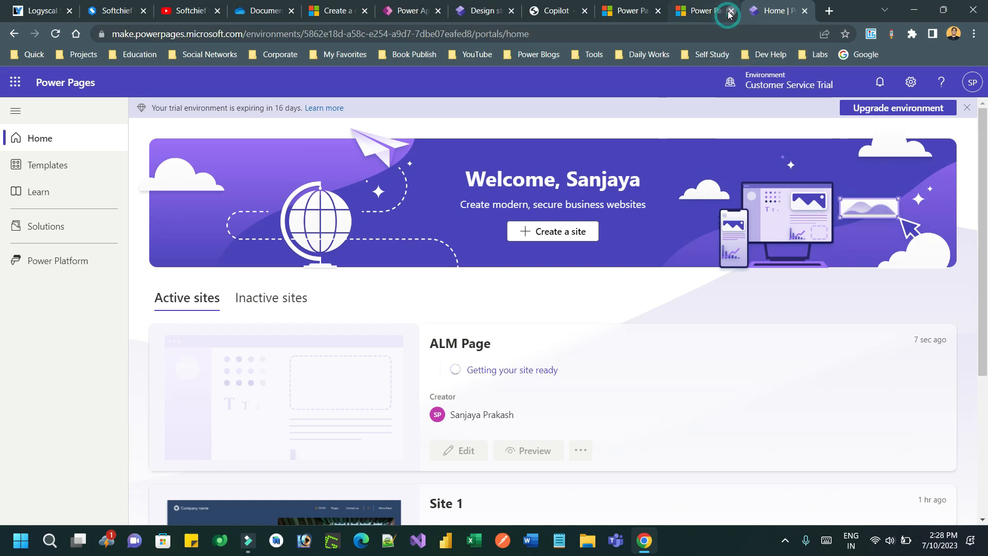
pyautogui.click(630, 9)
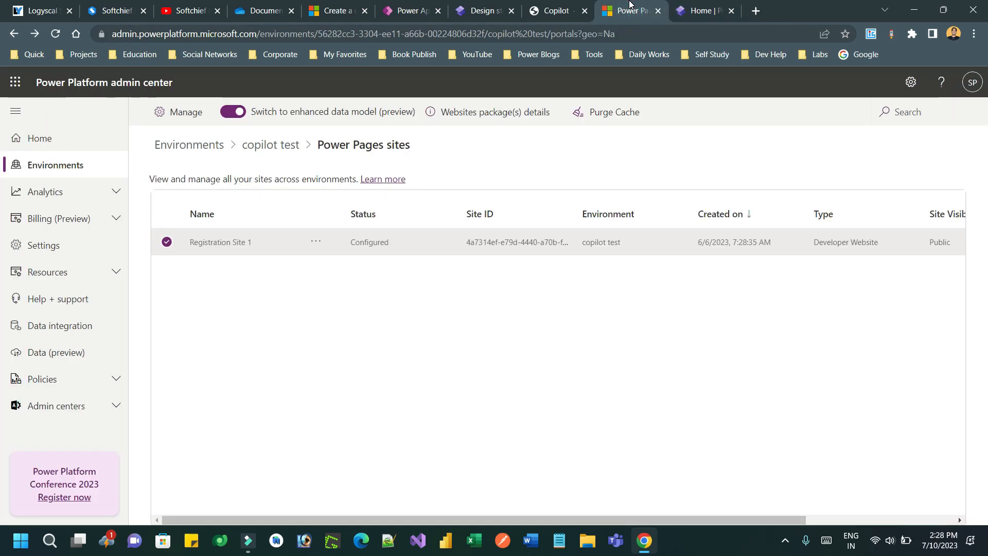
pyautogui.click(693, 11)
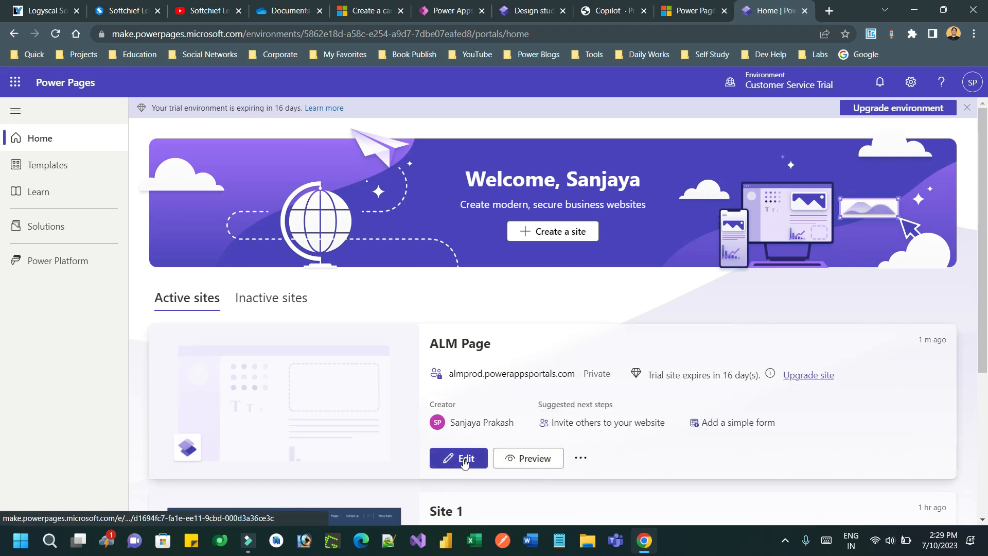
# Step: Check ALM Page's preview options and open its more-actions menu
pyautogui.click(535, 459)
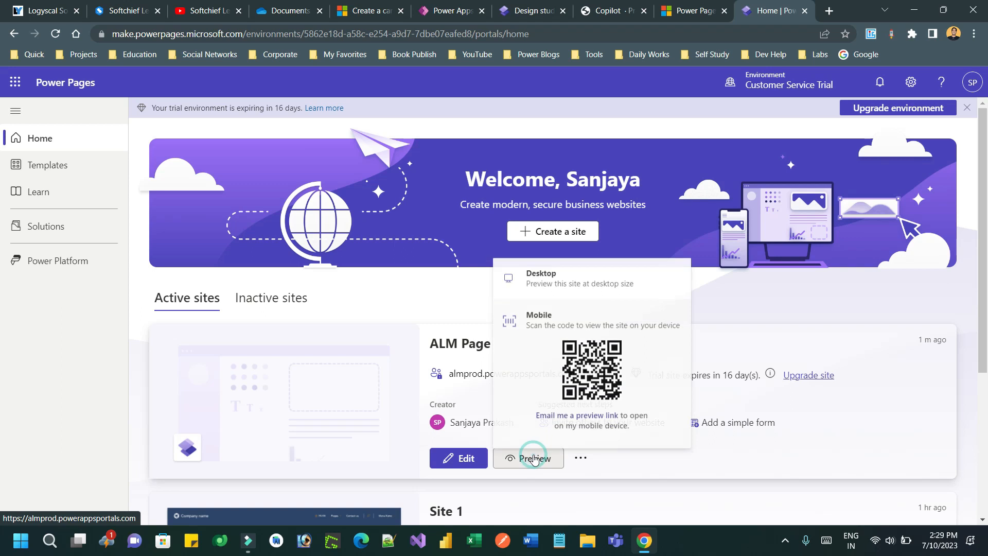
pyautogui.click(653, 460)
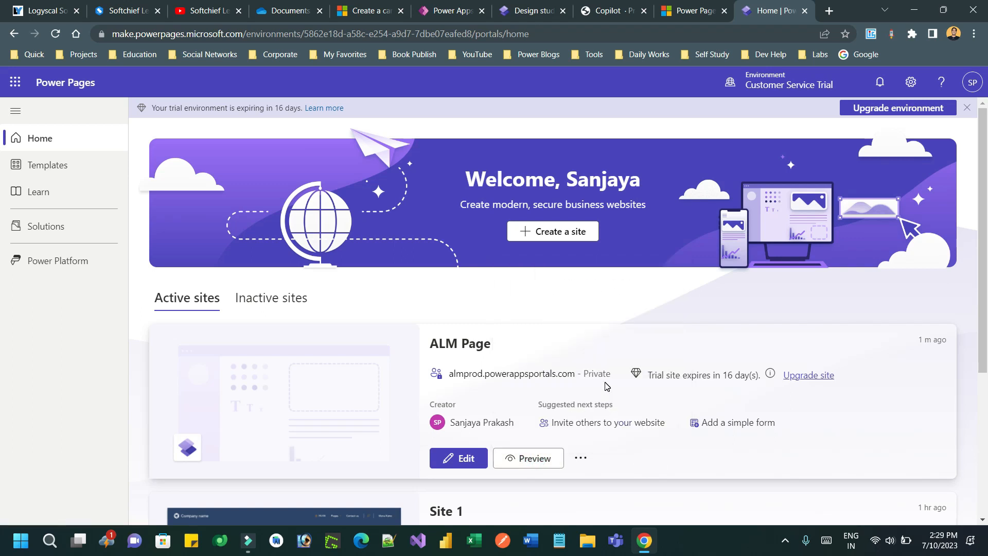
pyautogui.click(581, 457)
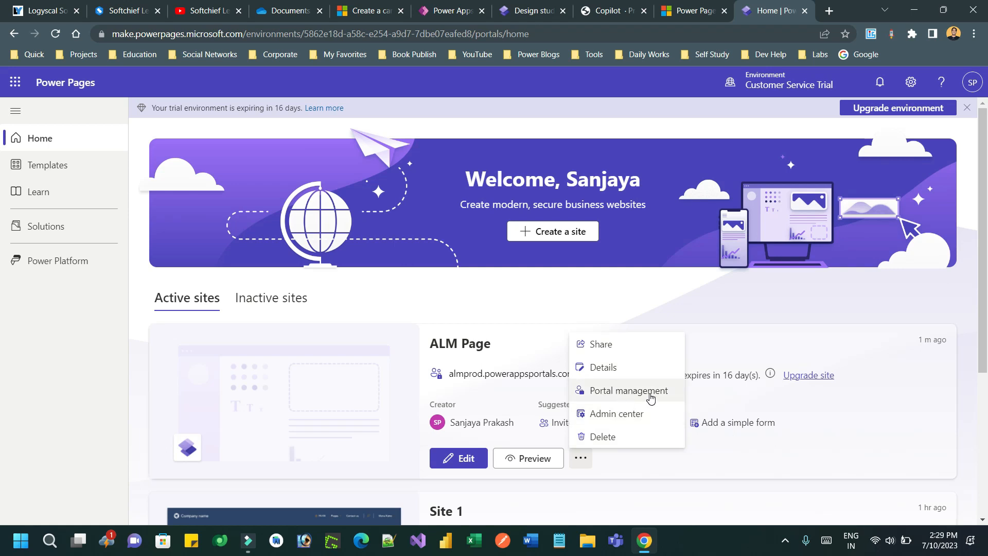
pyautogui.click(638, 419)
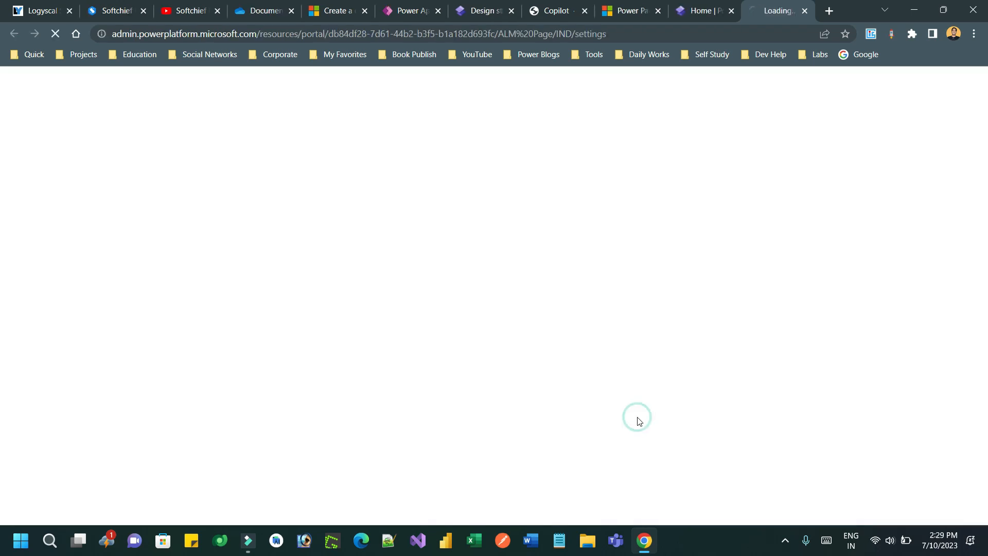
pyautogui.click(690, 9)
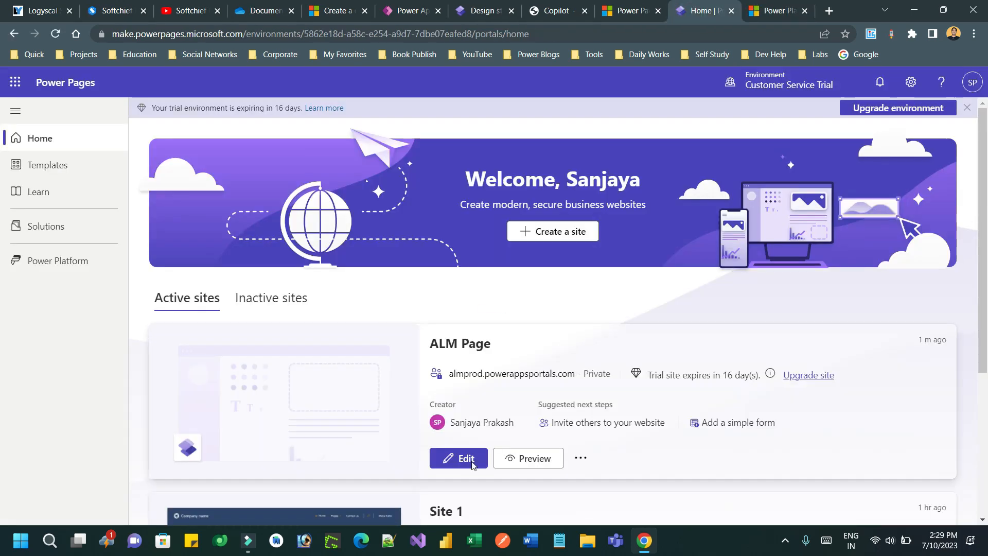
pyautogui.click(779, 11)
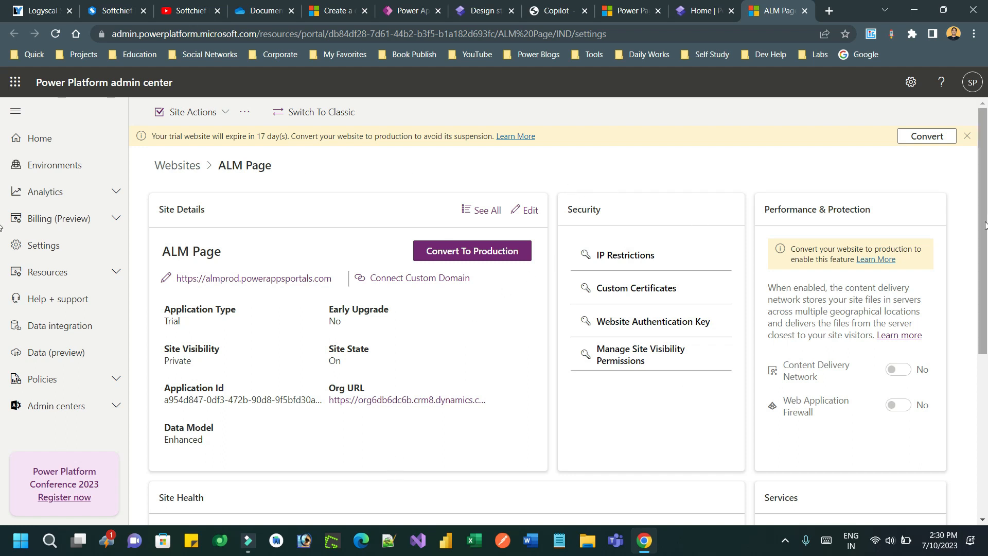
pyautogui.scroll(-2, 984, 289)
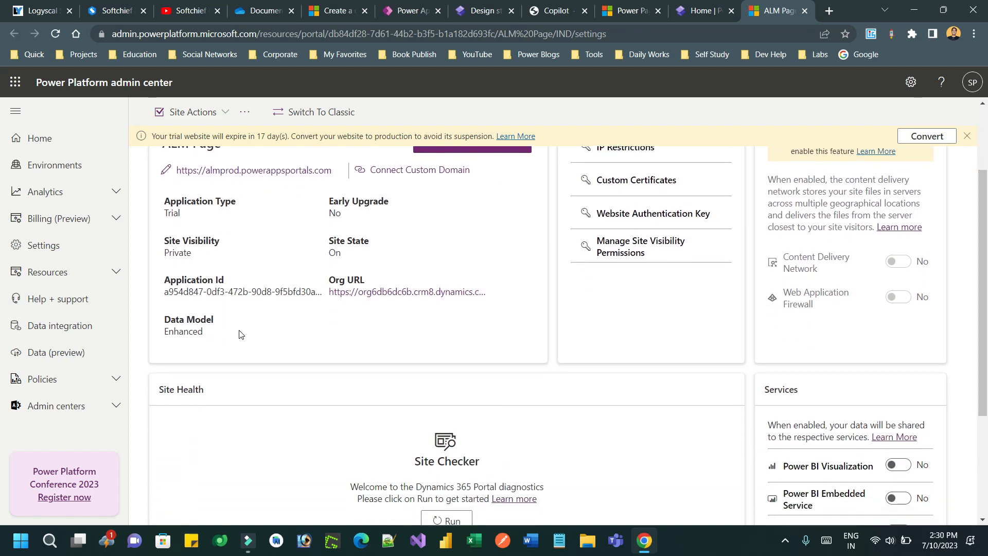
pyautogui.moveTo(174, 332); pyautogui.dragTo(216, 332)
pyautogui.moveTo(985, 321)
pyautogui.mouseDown()
pyautogui.moveTo(986, 425)
pyautogui.moveTo(984, 296)
pyautogui.mouseUp()
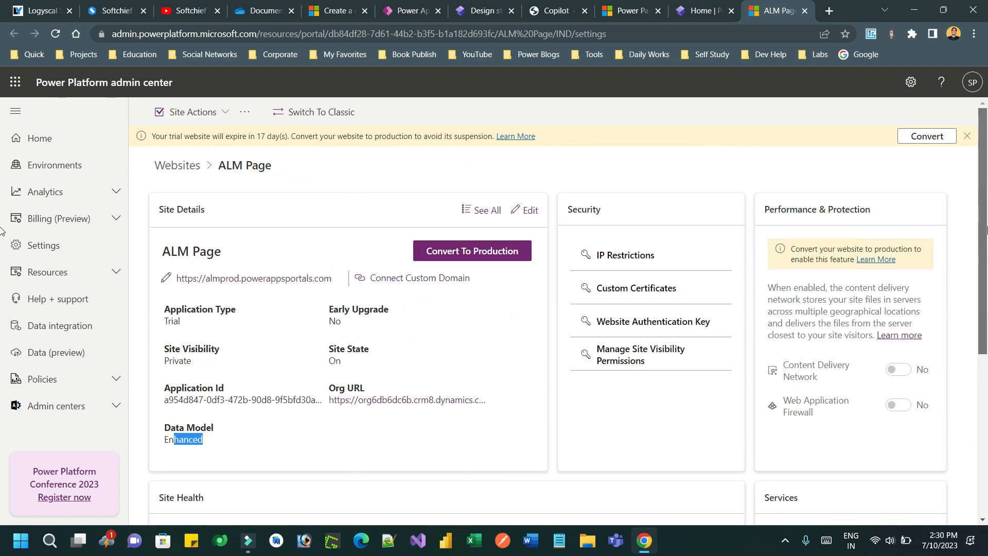
pyautogui.click(219, 113)
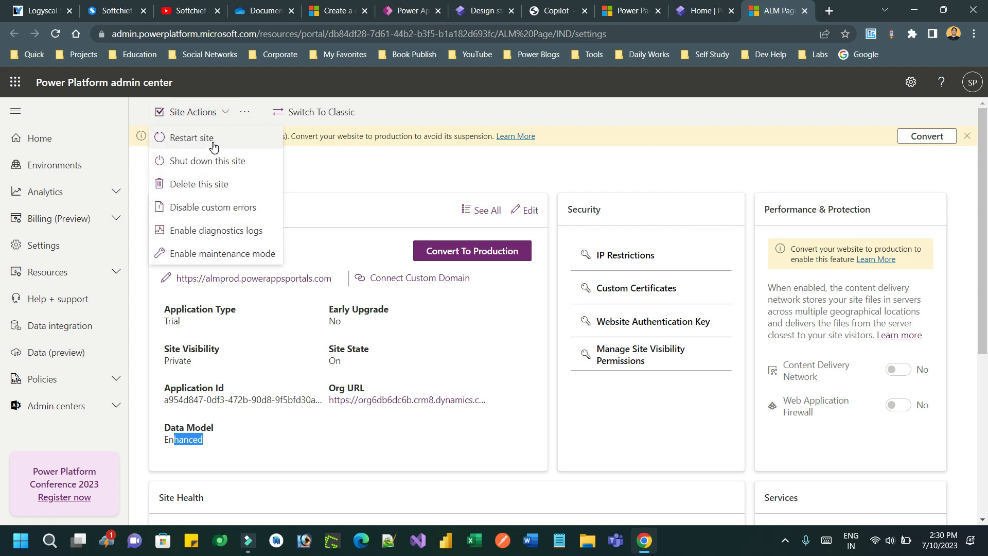
pyautogui.click(244, 114)
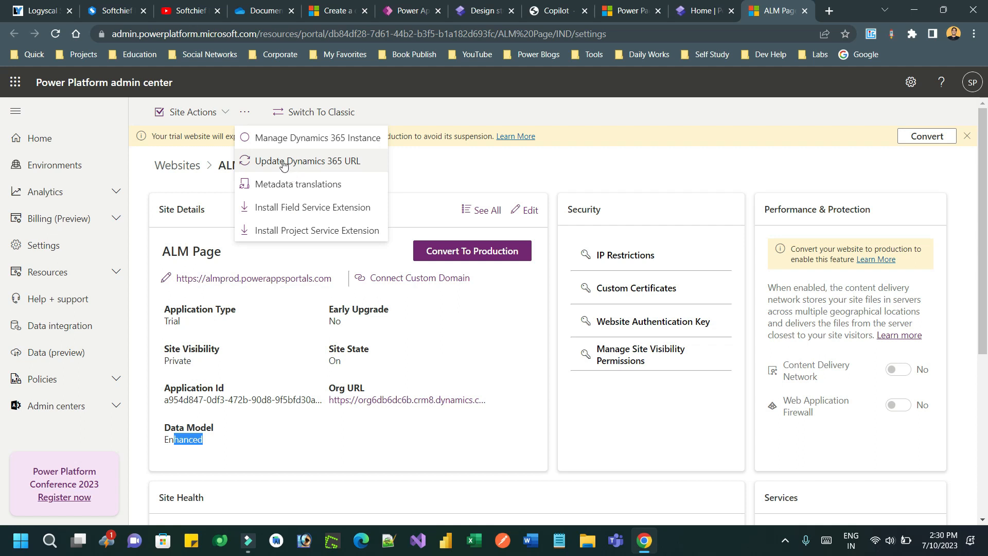
pyautogui.click(340, 344)
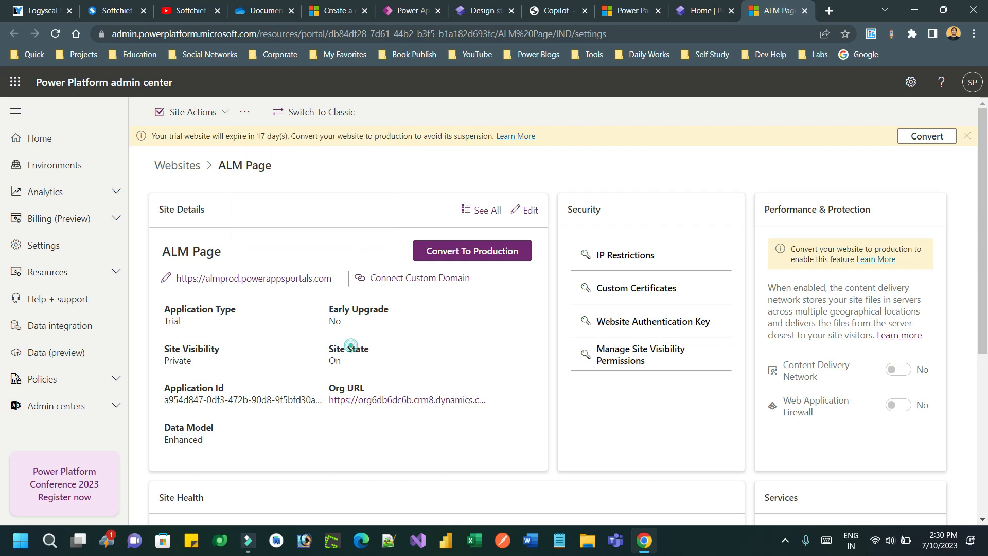
# Step: Review ALM Page's Site Details panel and Site URL editor, closing them without changes
pyautogui.click(518, 211)
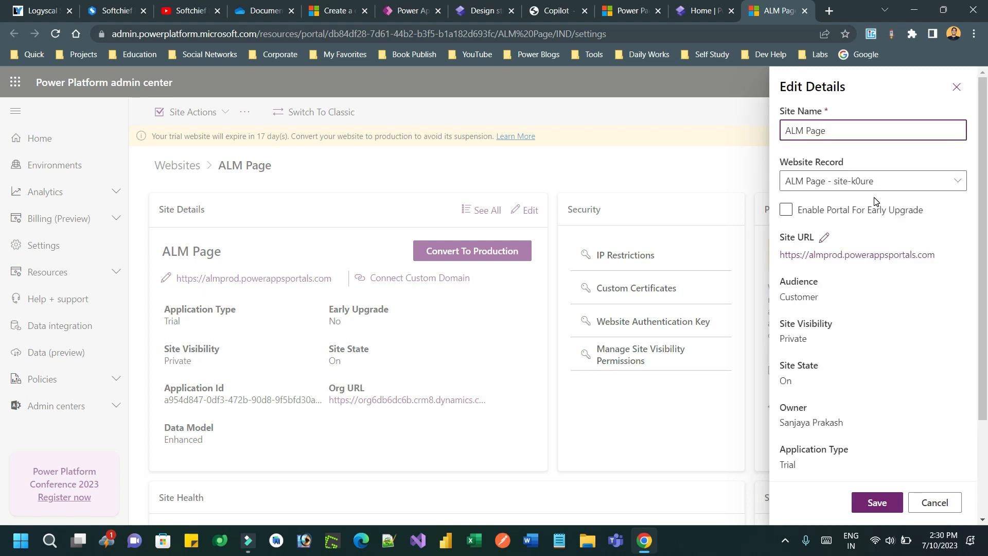
pyautogui.click(905, 183)
pyautogui.click(907, 183)
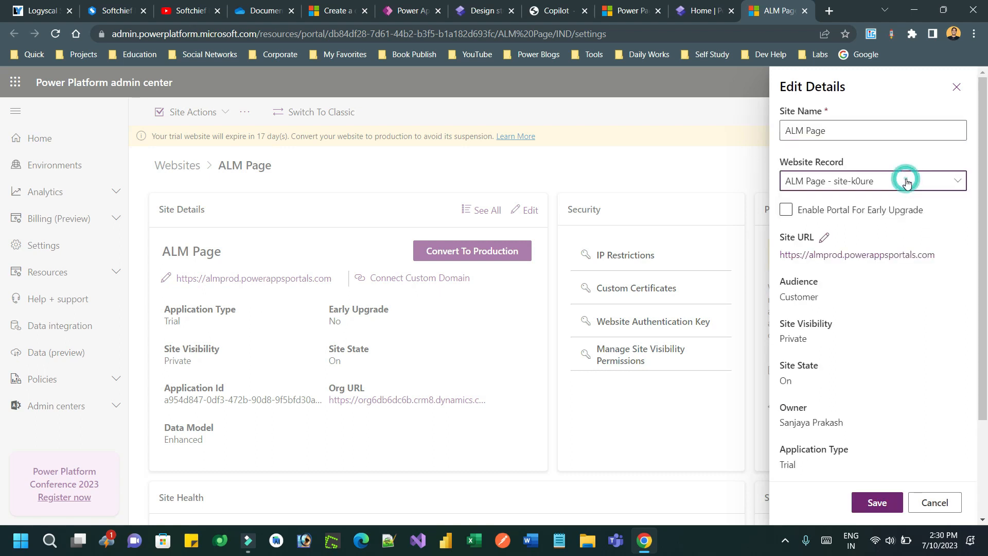
pyautogui.click(799, 216)
pyautogui.click(786, 211)
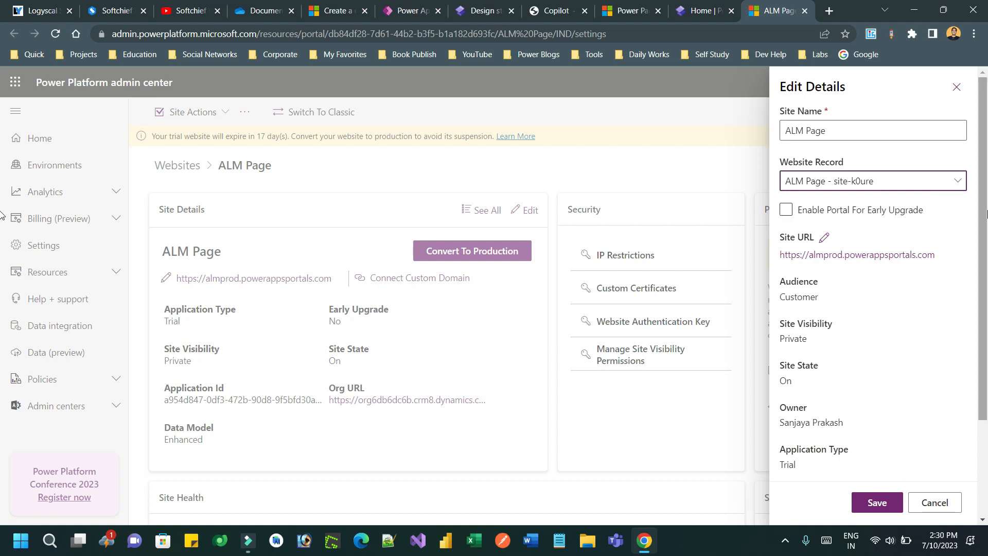
pyautogui.moveTo(987, 213); pyautogui.dragTo(986, 333)
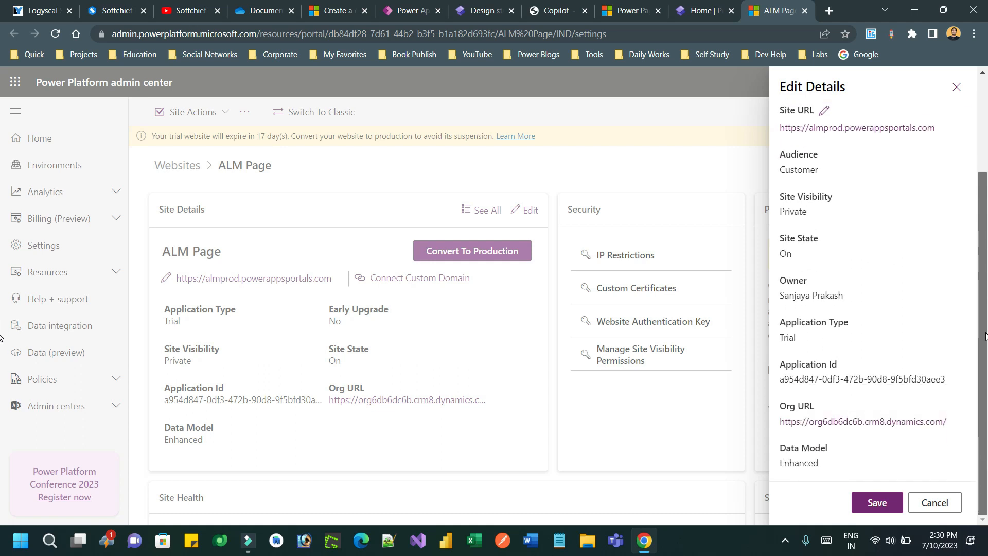
pyautogui.moveTo(987, 228)
pyautogui.mouseDown()
pyautogui.moveTo(987, 158)
pyautogui.moveTo(986, 236)
pyautogui.mouseUp()
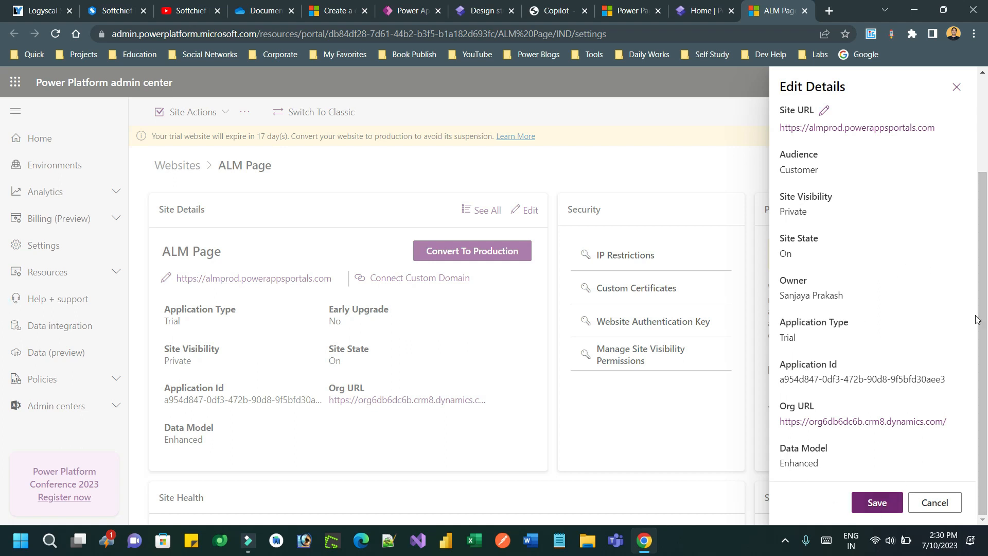
pyautogui.moveTo(984, 334); pyautogui.dragTo(985, 209)
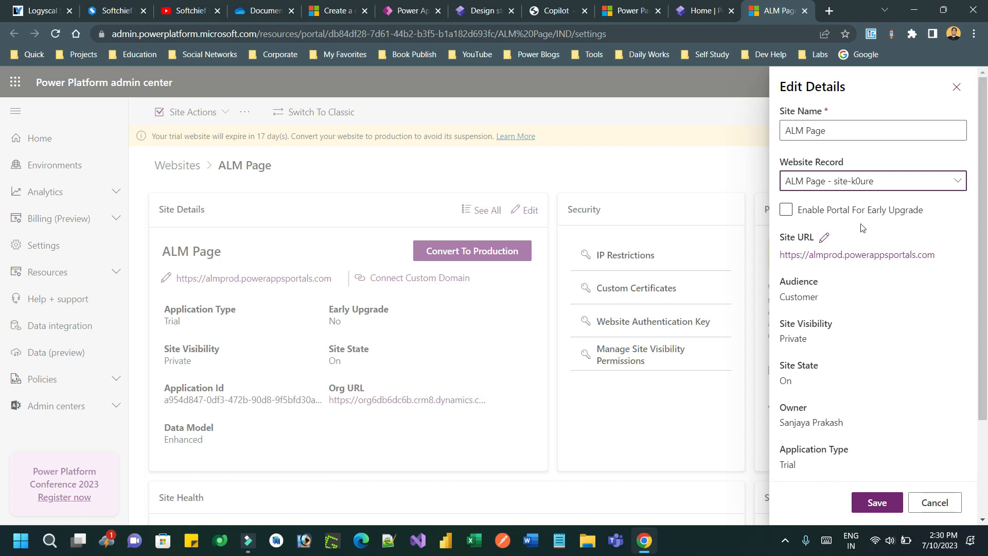
pyautogui.click(824, 237)
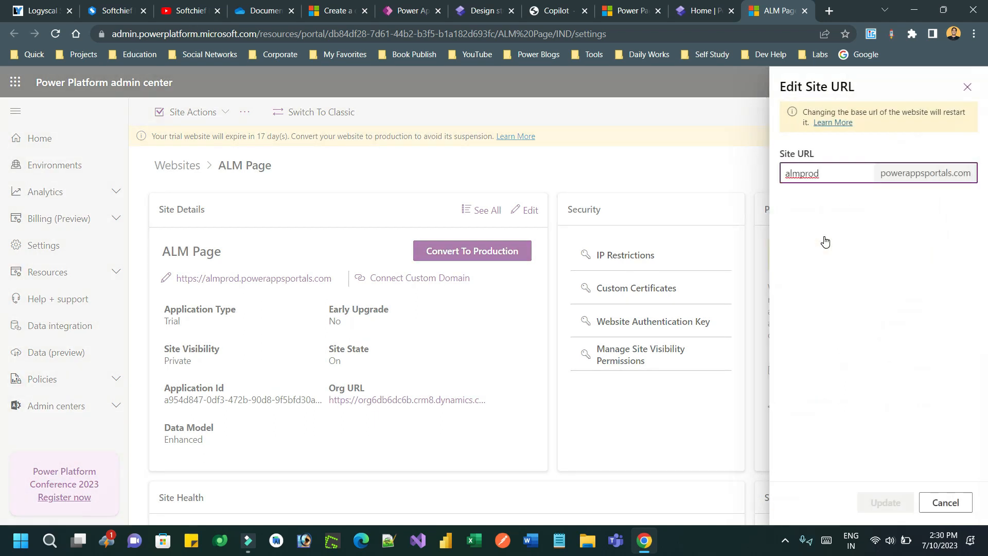
pyautogui.click(968, 87)
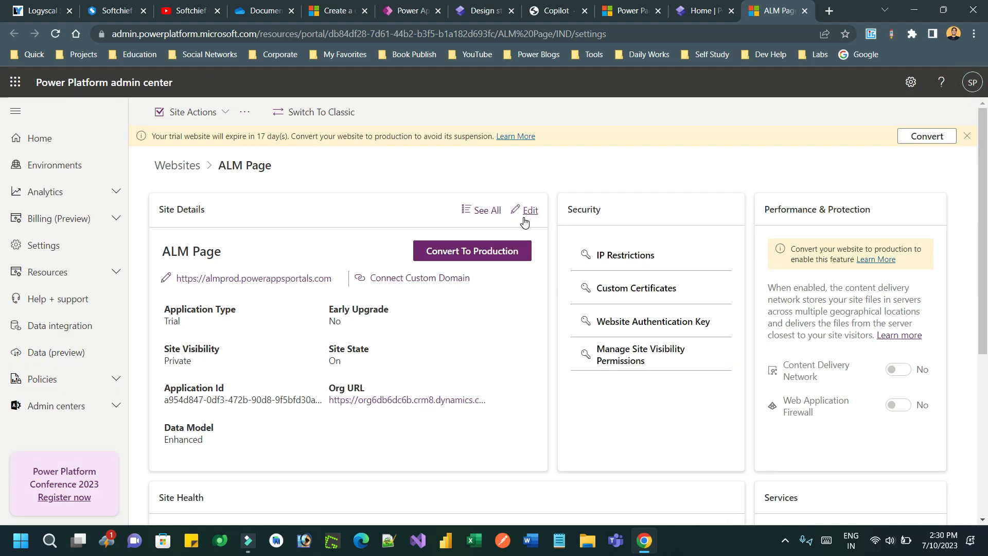
# Step: Restart the ALM Page website via Site Actions > Restart site
pyautogui.click(222, 112)
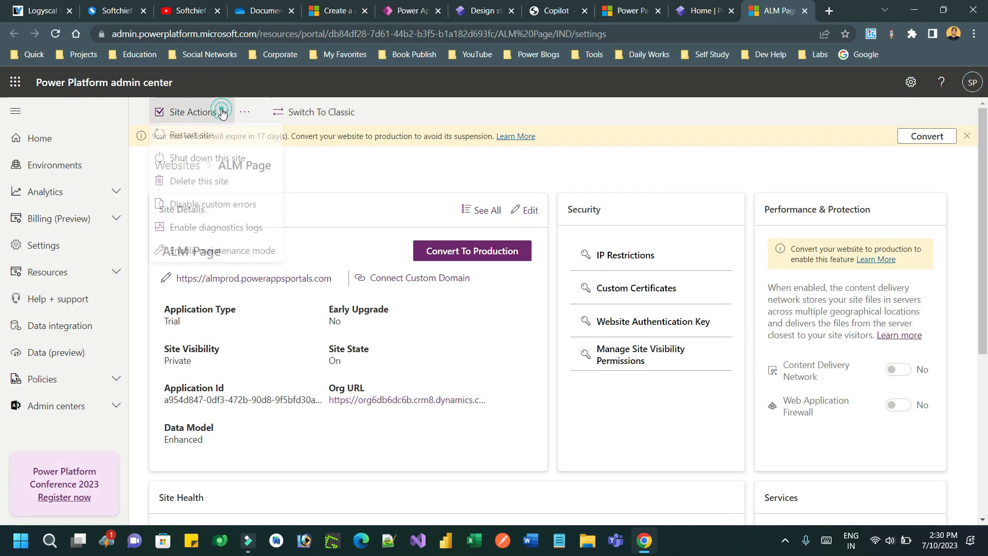
pyautogui.click(210, 135)
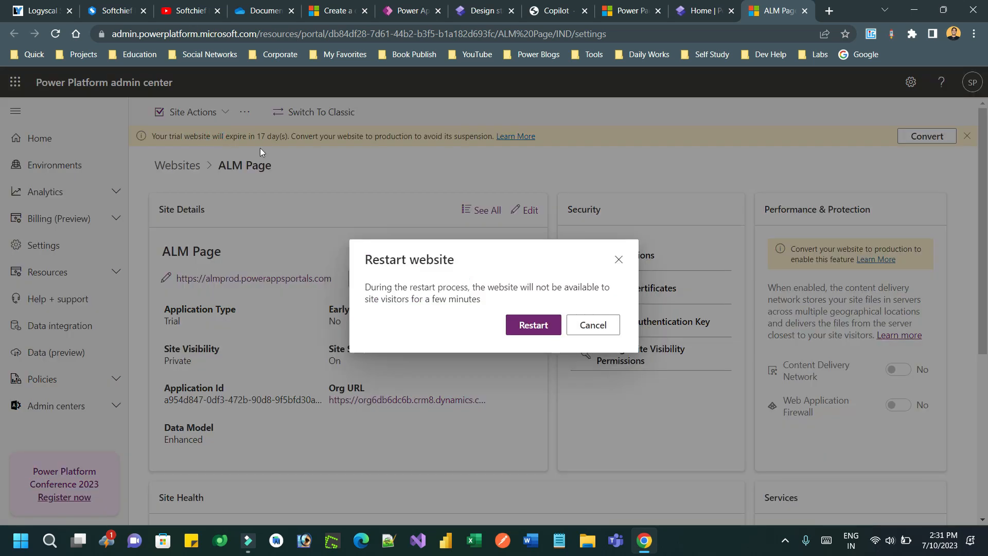
pyautogui.click(530, 325)
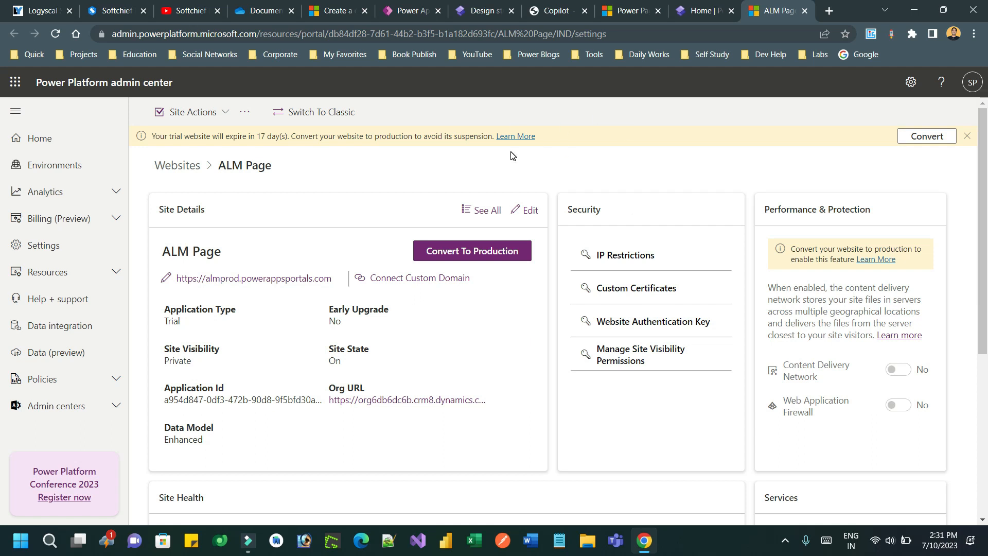
# Step: Open the ALM Page site in the design studio and change its visibility to Public
pyautogui.click(804, 11)
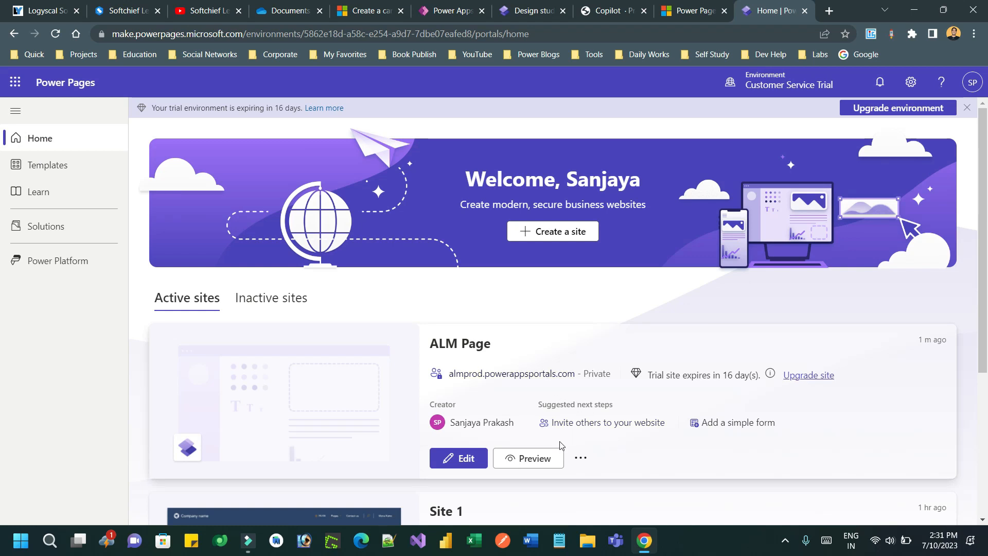
pyautogui.click(474, 458)
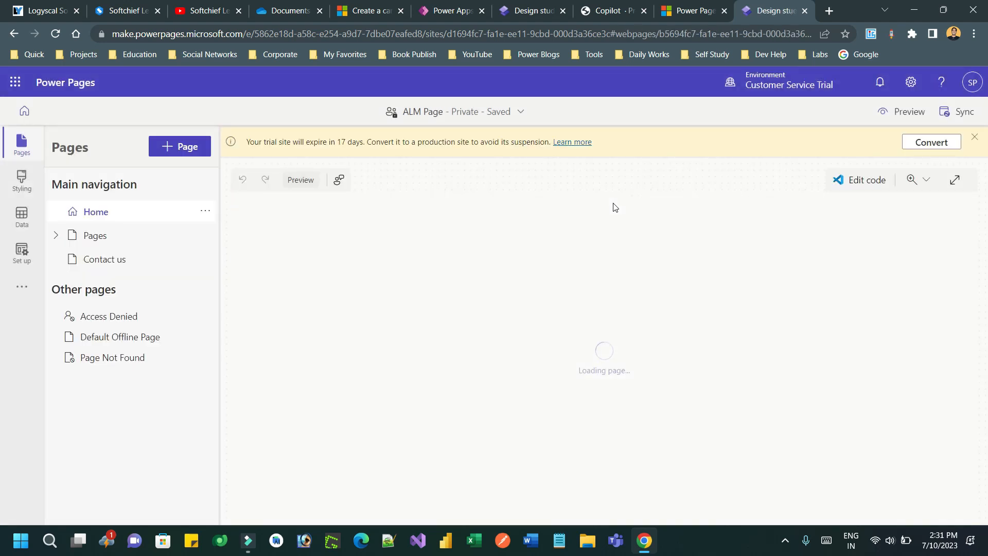
pyautogui.click(523, 112)
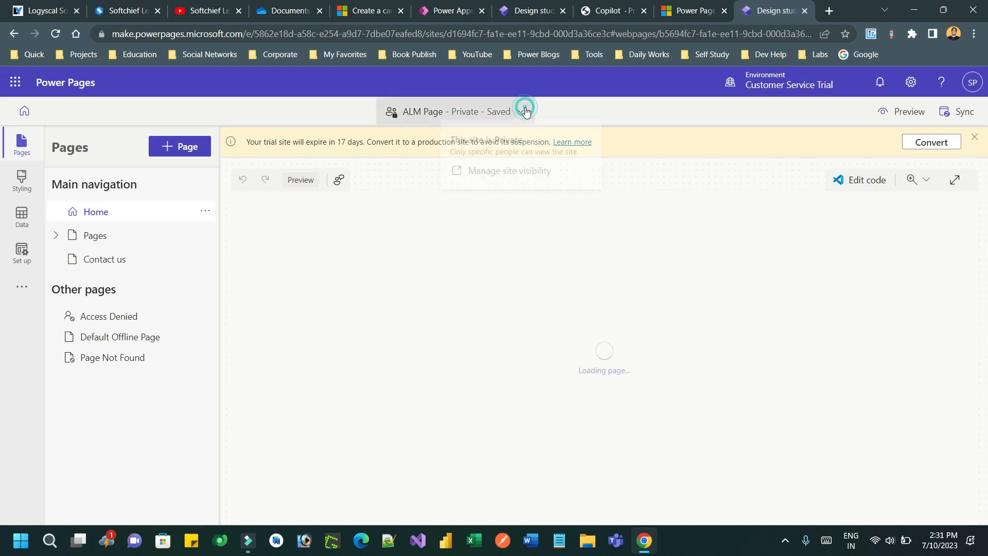
pyautogui.click(512, 177)
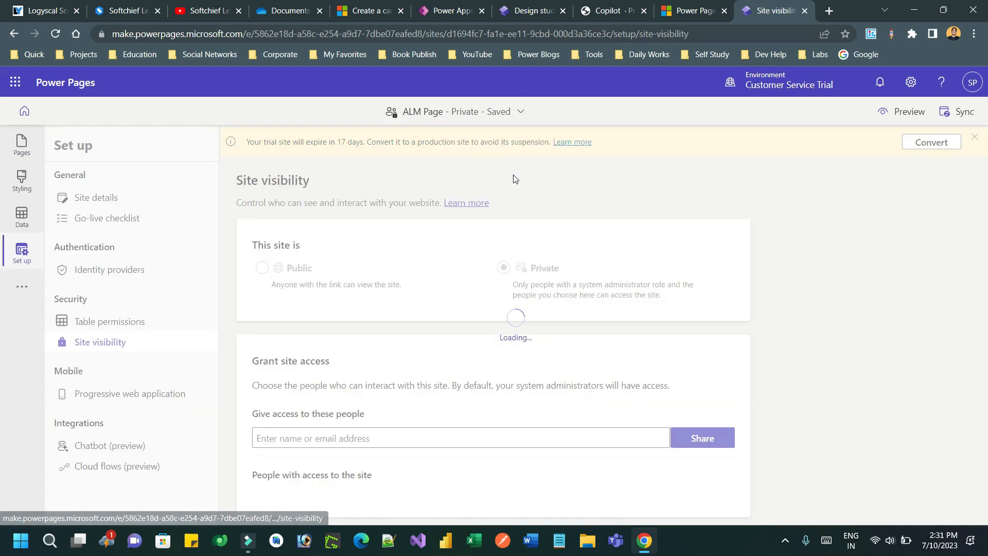
pyautogui.click(264, 268)
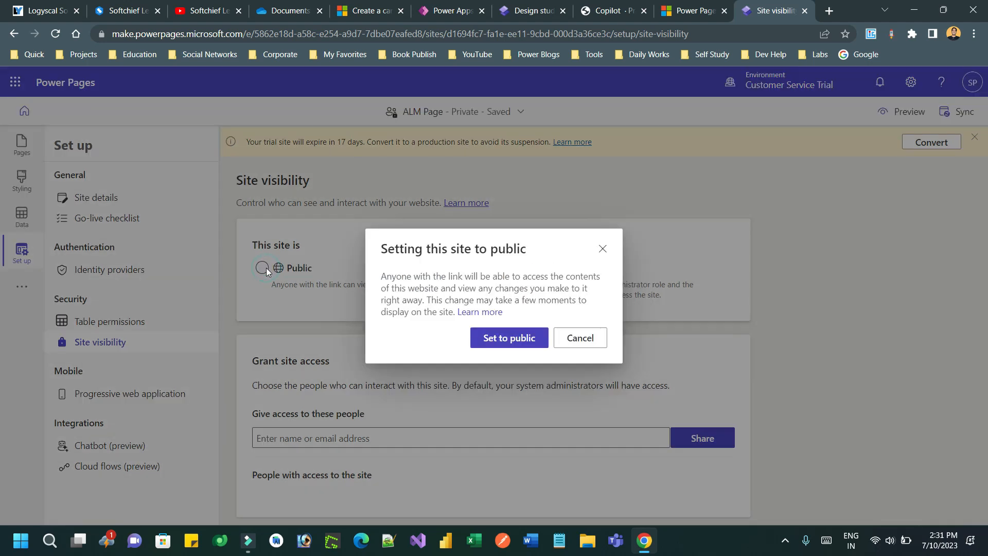
pyautogui.click(514, 344)
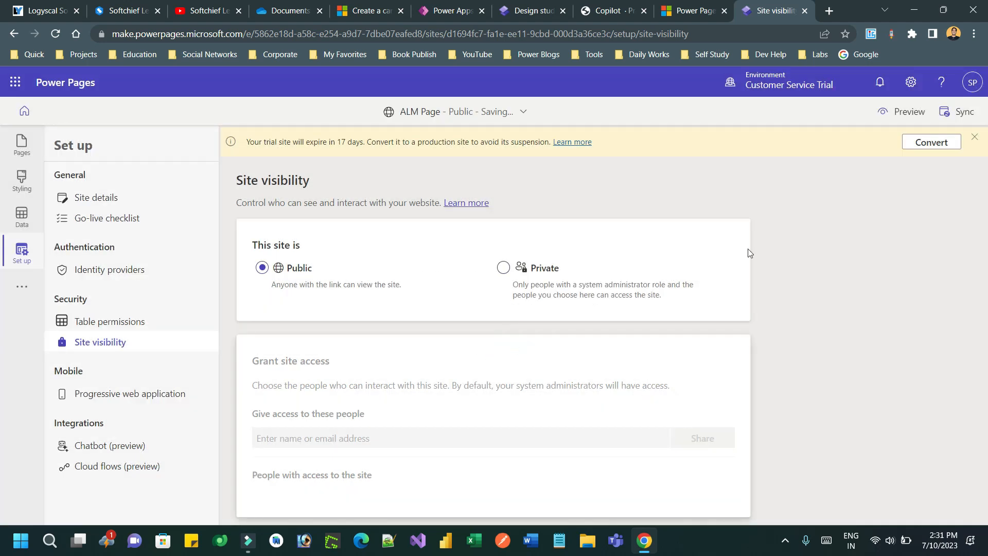
pyautogui.click(874, 221)
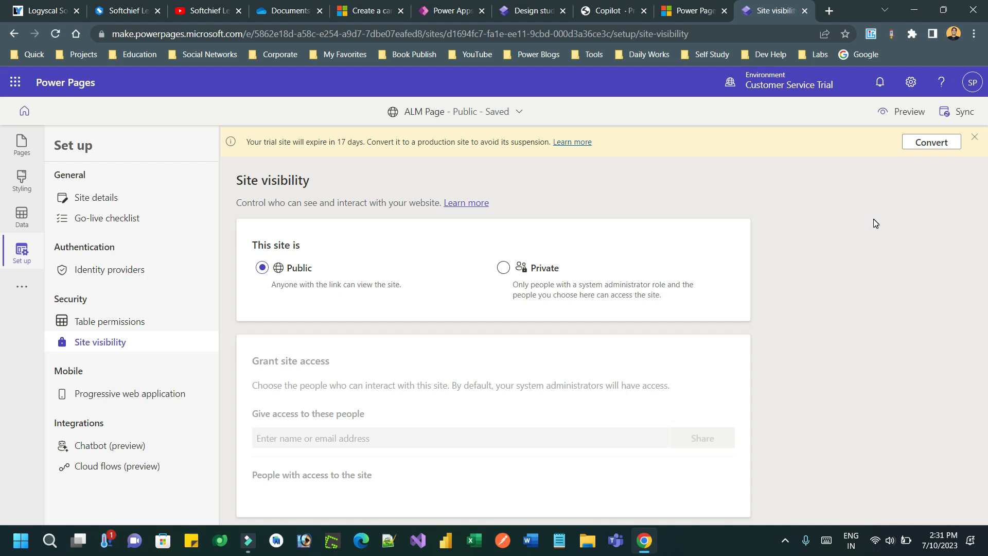
# Step: Preview the ALM Page site at desktop size and select its web address in the new tab
pyautogui.click(906, 111)
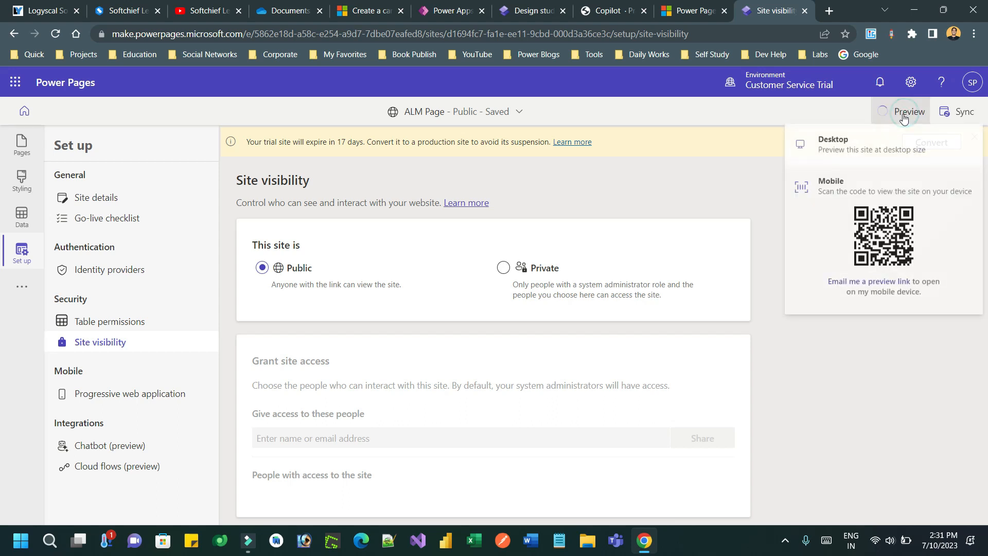
pyautogui.click(865, 148)
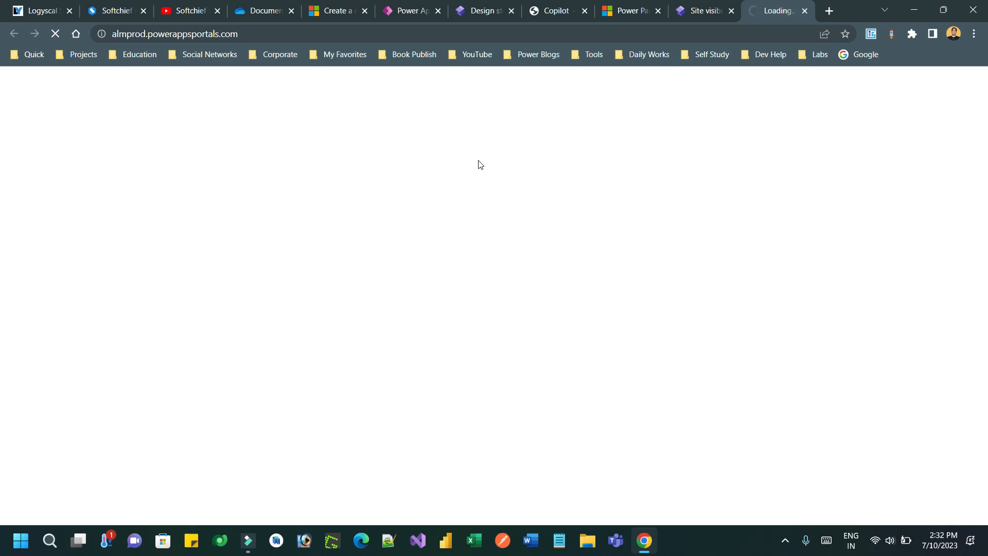
pyautogui.click(204, 40)
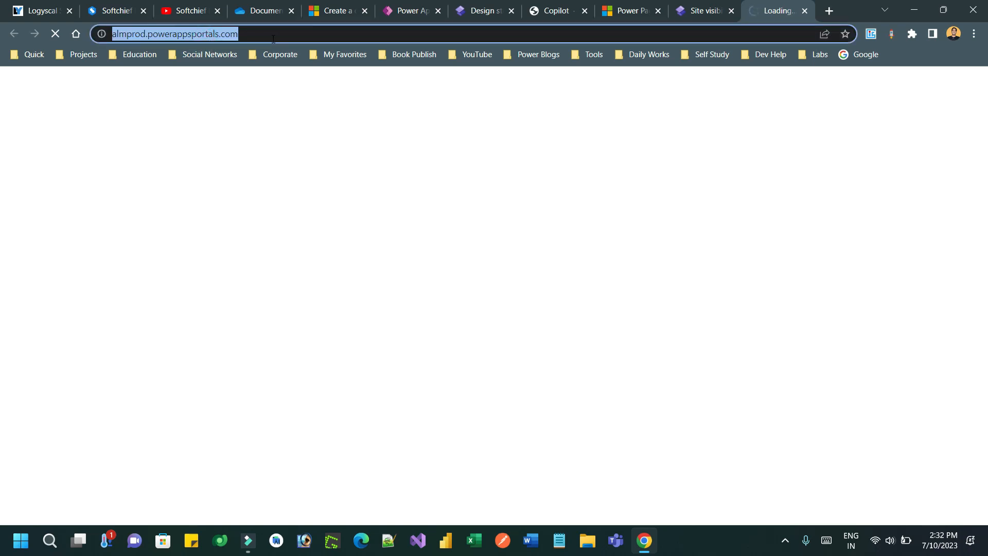
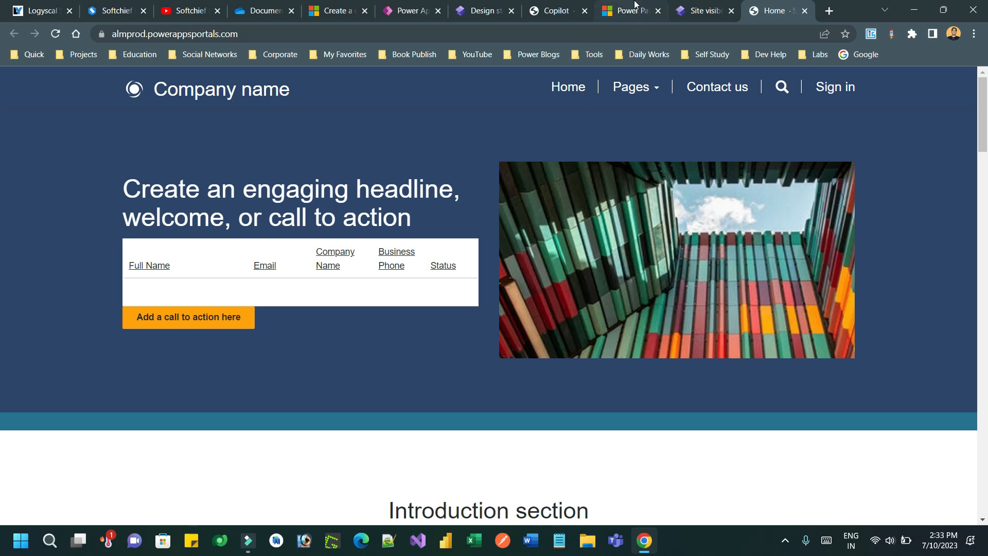
# Step: Close the live Home portal and Site visibility tabs, confirming Leave on the setup page
pyautogui.click(706, 7)
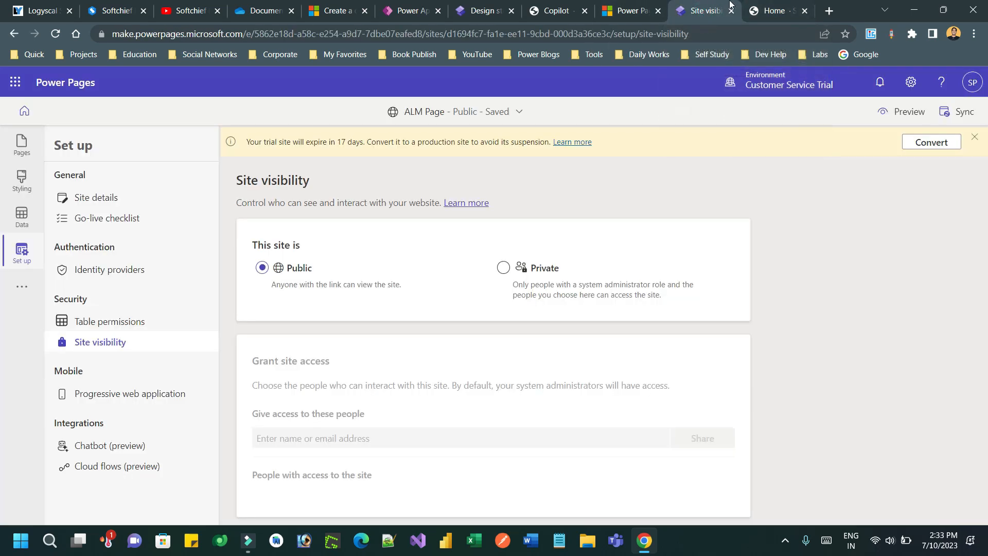
pyautogui.click(766, 9)
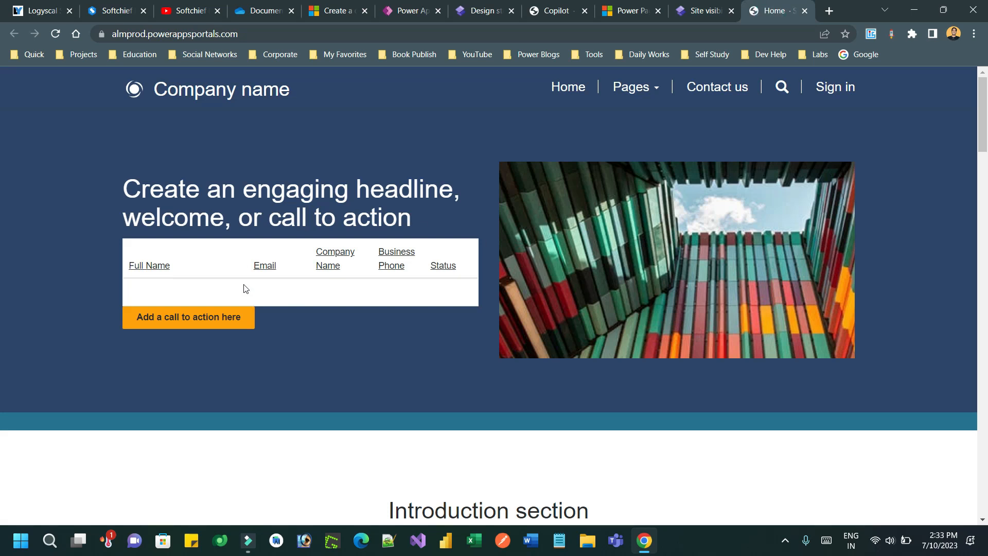
pyautogui.click(806, 12)
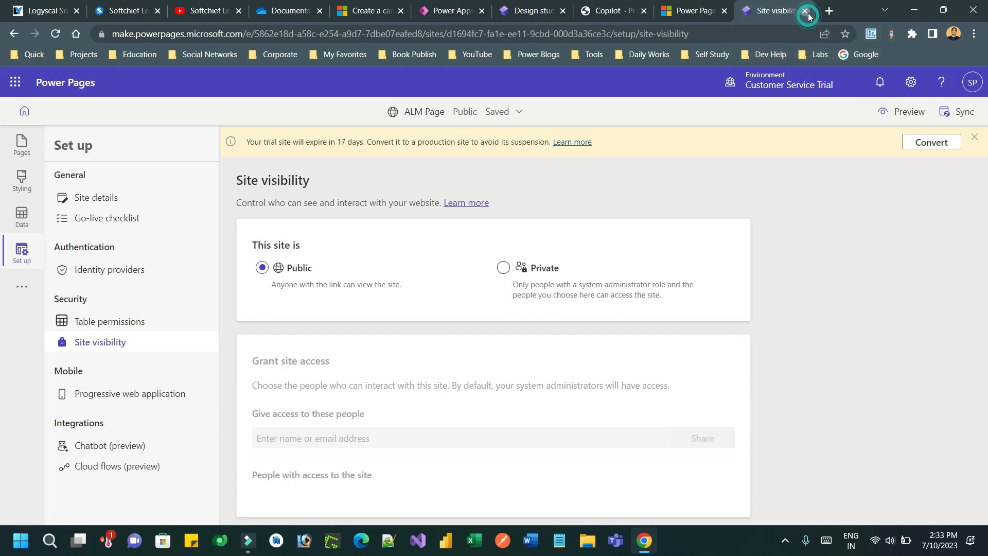
pyautogui.click(806, 12)
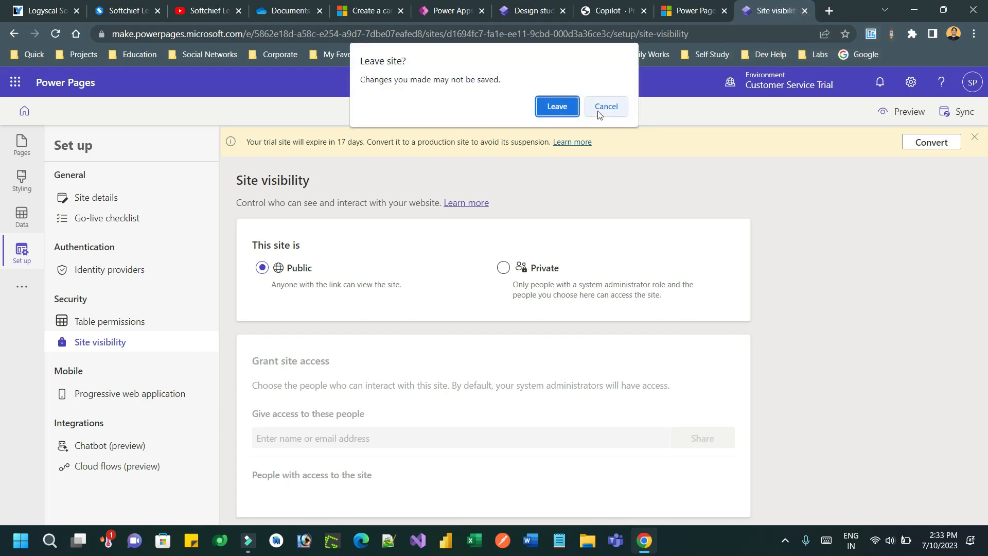
pyautogui.click(572, 108)
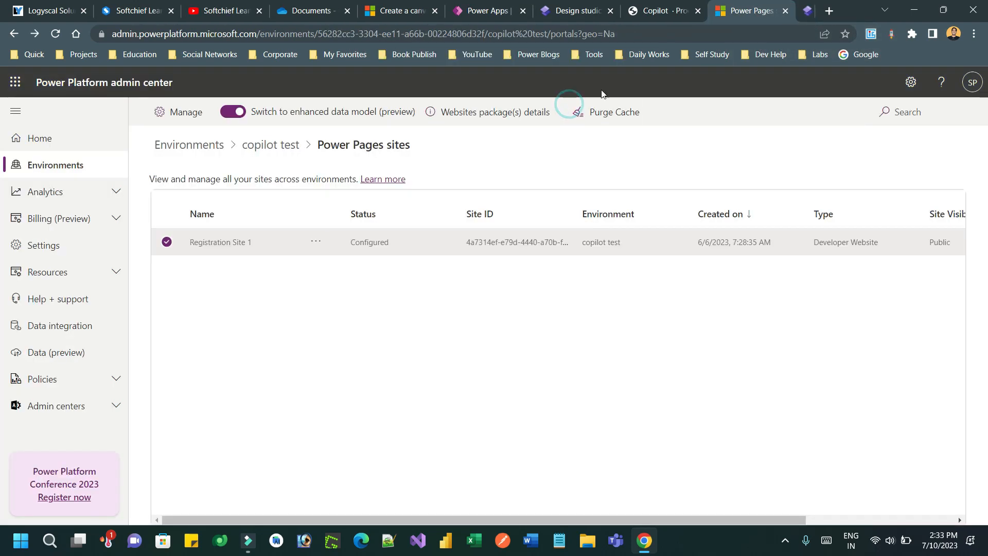
# Step: Close the admin center and Copilot tabs and load make.powerpages.microsoft.com in a new tab
pyautogui.click(806, 11)
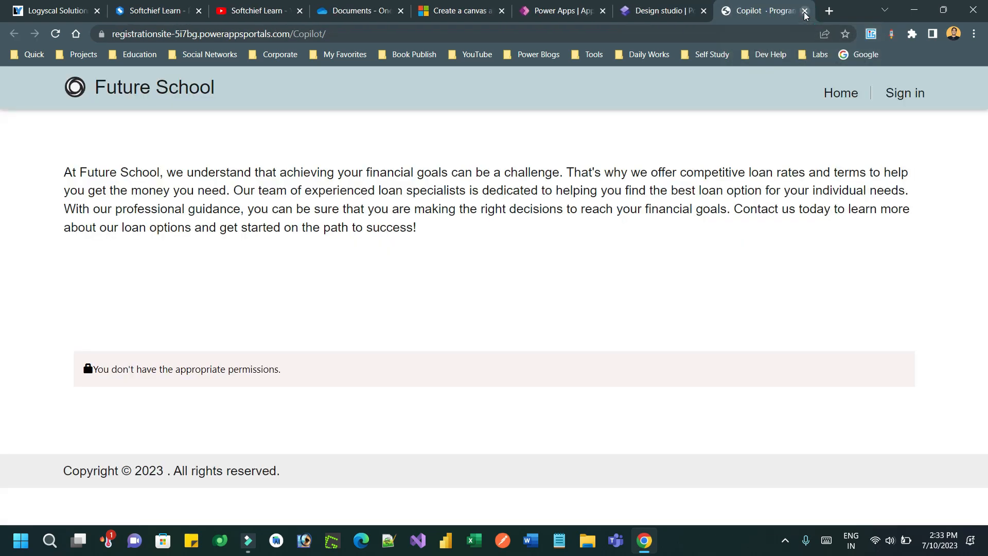
pyautogui.click(641, 10)
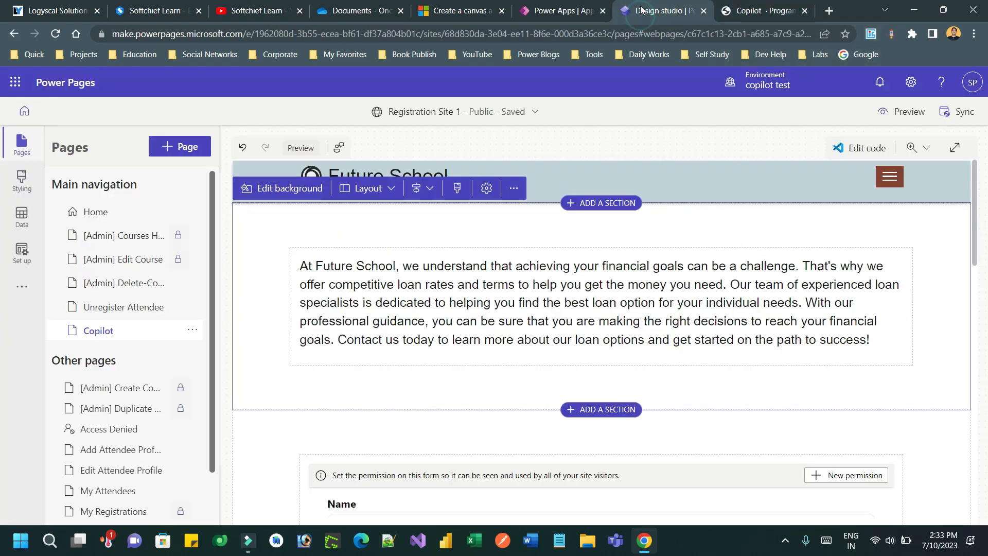
pyautogui.click(829, 11)
pyautogui.write('mA')
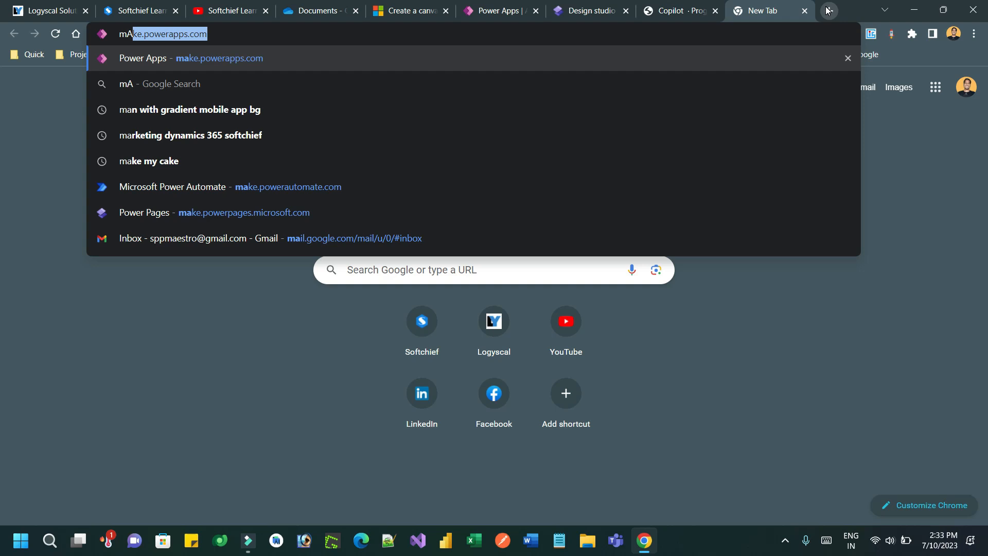
pyautogui.press('BackSpace')
pyautogui.press('BackSpace')
pyautogui.press('BackSpace')
pyautogui.write('mak')
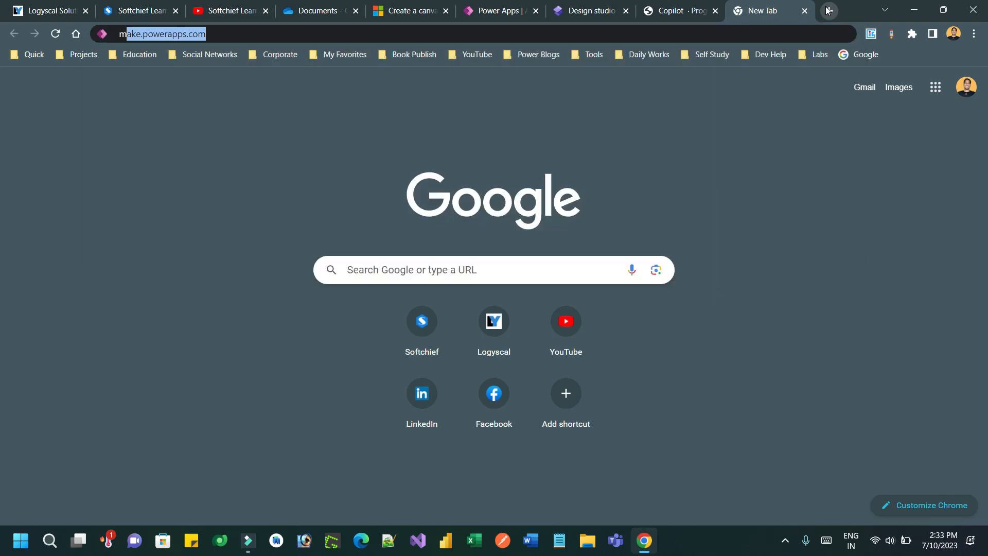
pyautogui.press('Right')
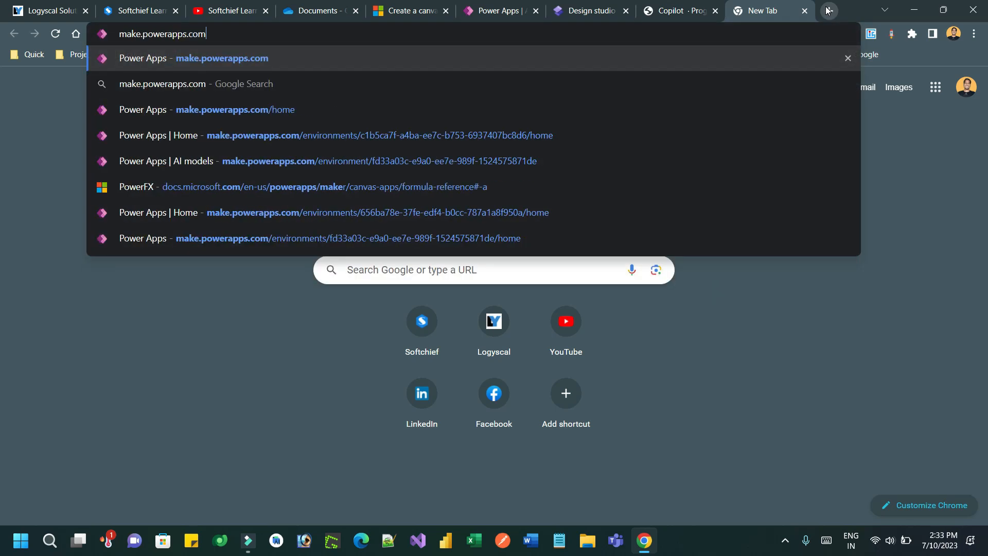
pyautogui.press('Left')
pyautogui.press('Left')
pyautogui.press('Left')
pyautogui.press('Left')
pyautogui.press('BackSpace')
pyautogui.press('BackSpace')
pyautogui.press('BackSpace')
pyautogui.press('BackSpace')
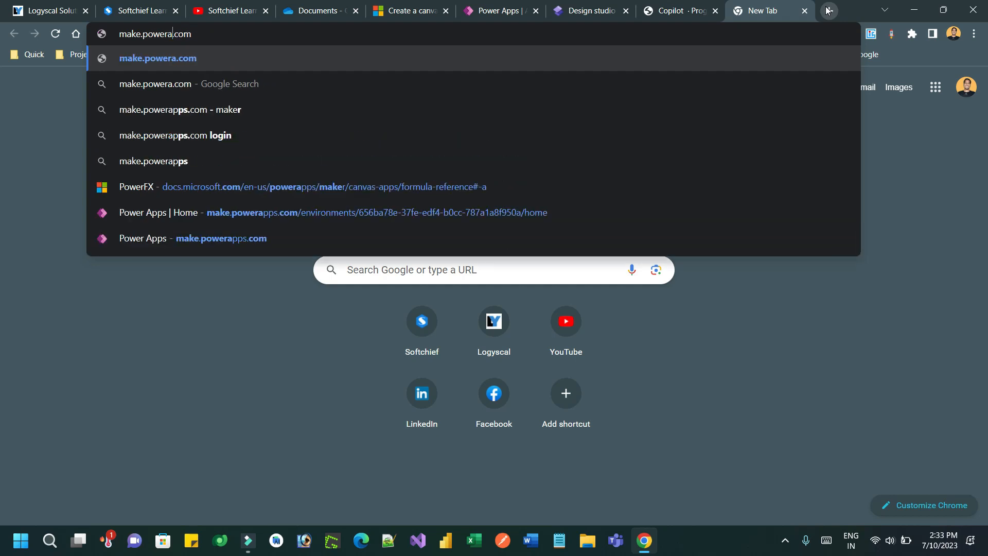
pyautogui.hotkey('ctrl', 'a')
pyautogui.write('make.pow')
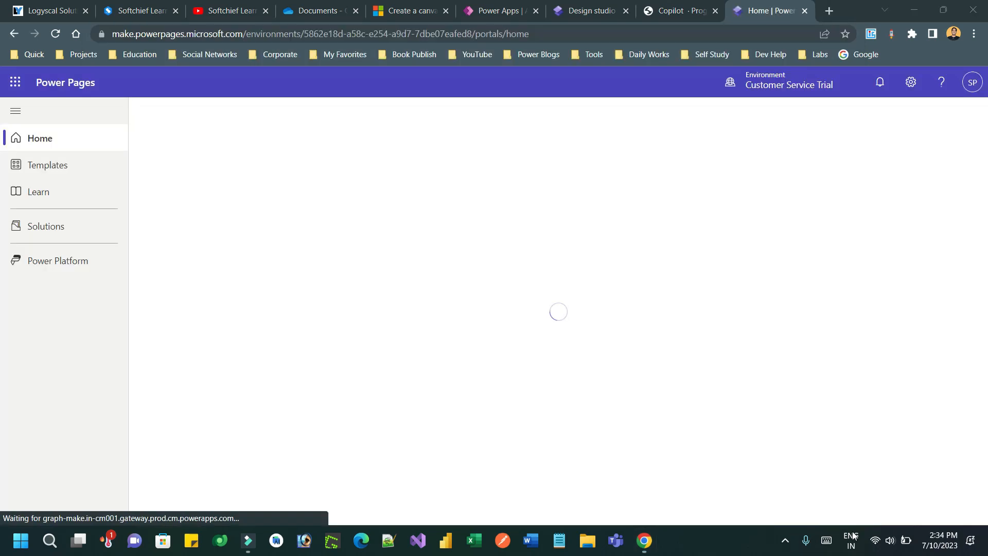
pyautogui.click(764, 88)
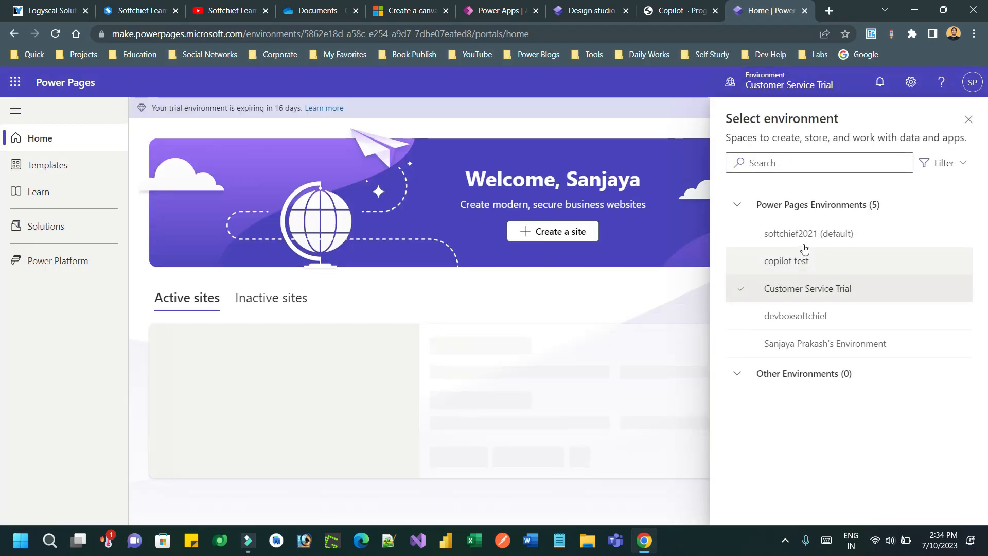
# Step: Switch to the copilot test environment and edit the ALM Page site
pyautogui.click(799, 264)
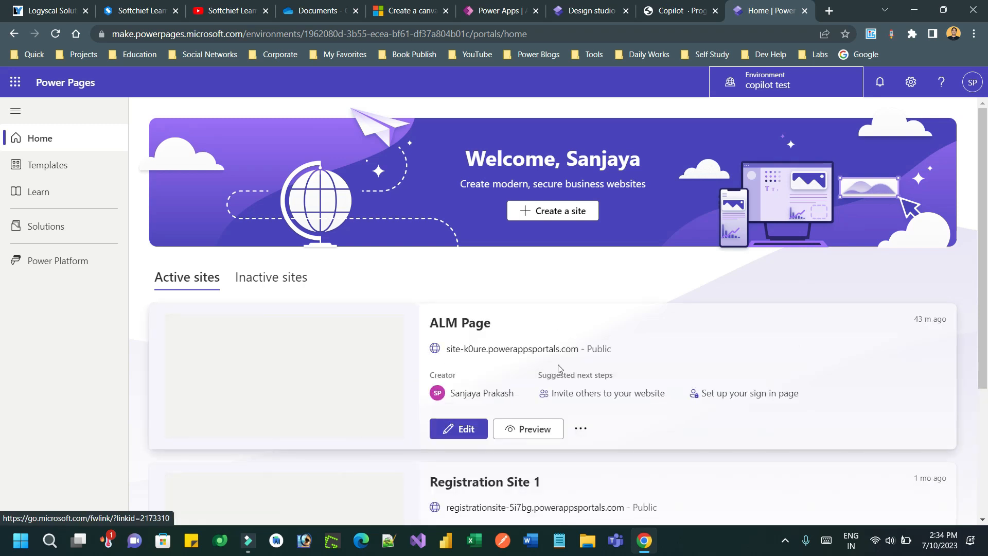
pyautogui.click(466, 429)
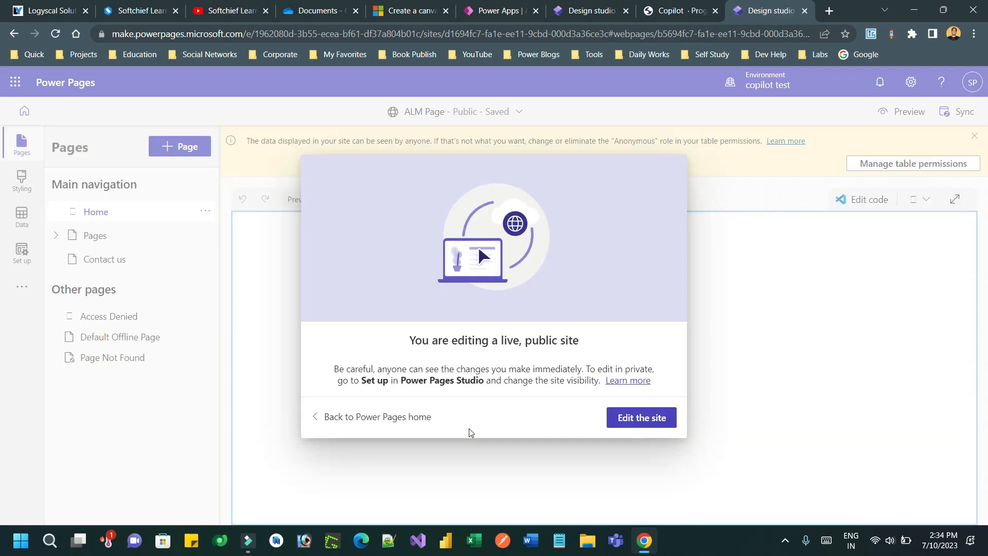
# Step: Preview the live ALM Page site on desktop, then open the contacts list's table permissions
pyautogui.click(613, 417)
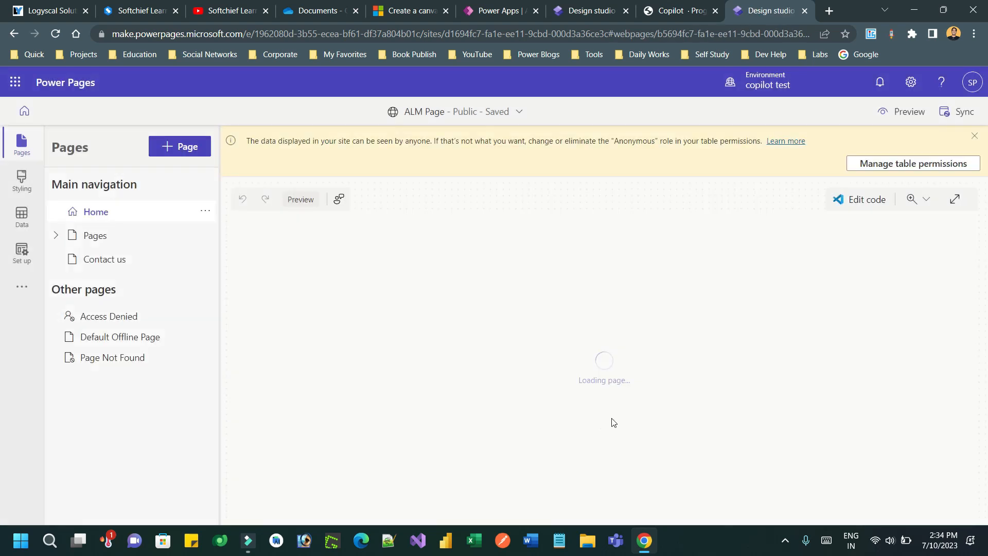
pyautogui.click(899, 114)
pyautogui.click(854, 148)
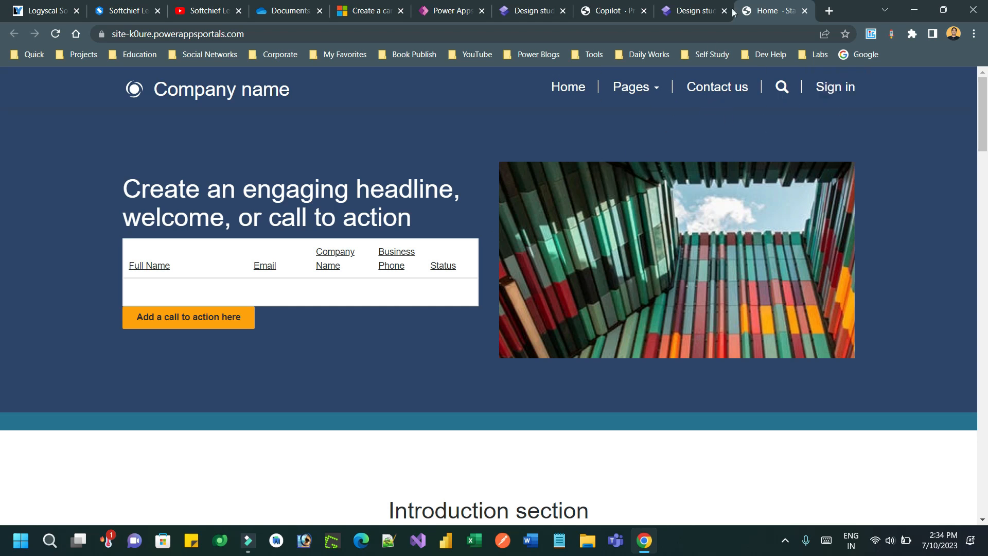
pyautogui.click(699, 10)
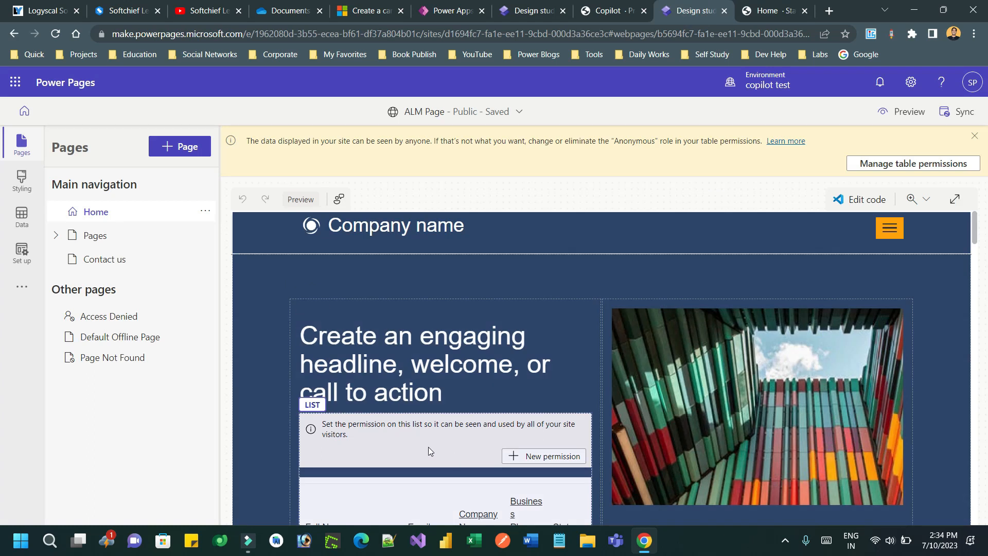
pyautogui.click(427, 489)
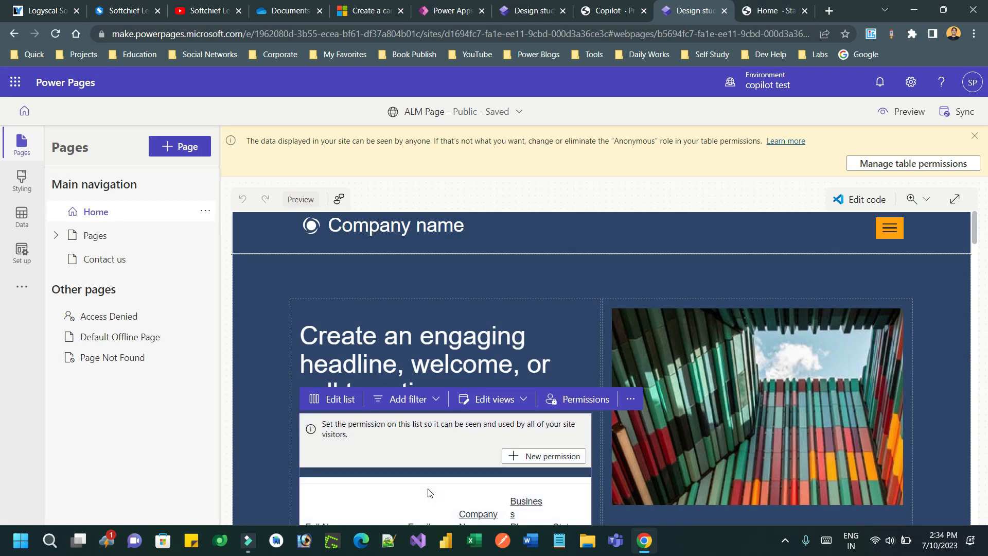
pyautogui.click(585, 399)
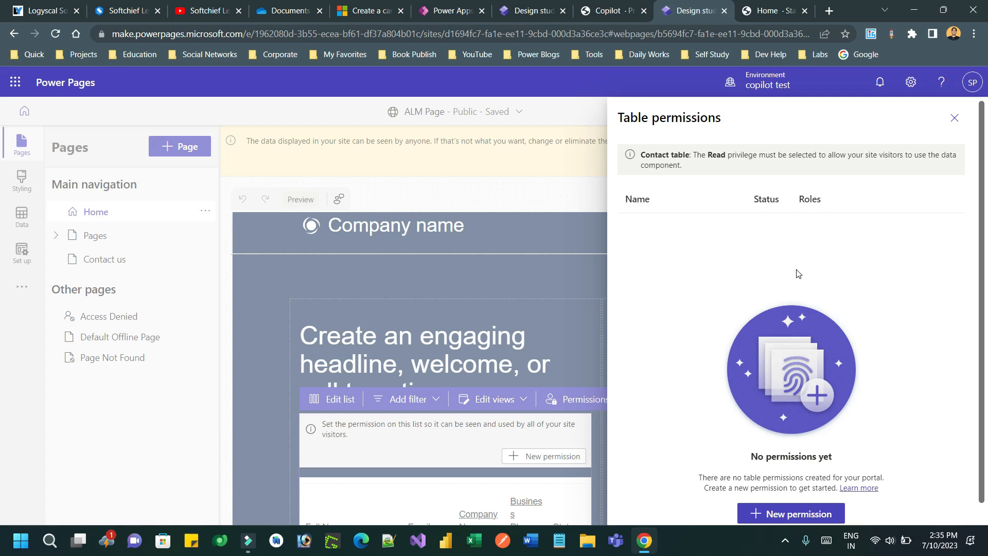
# Step: Start a new table permission for contacts and assign it the Anonymous Users role
pyautogui.scroll(-1, 824, 412)
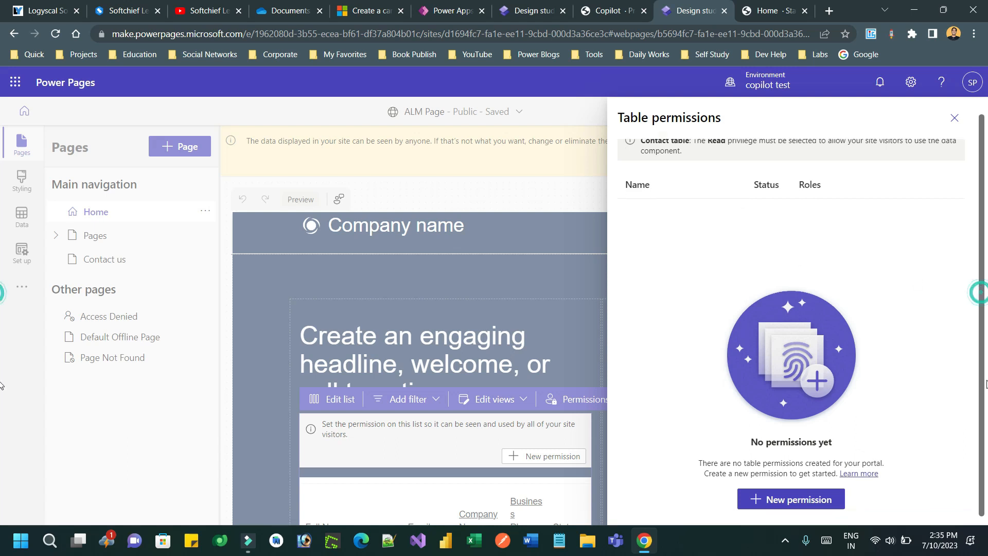
pyautogui.click(798, 494)
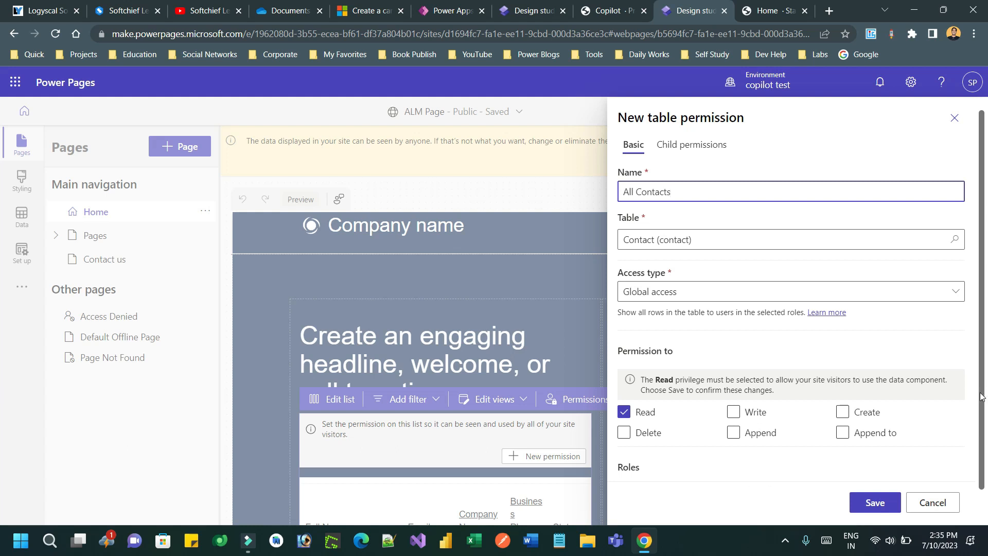
pyautogui.scroll(-1, 981, 396)
pyautogui.click(668, 461)
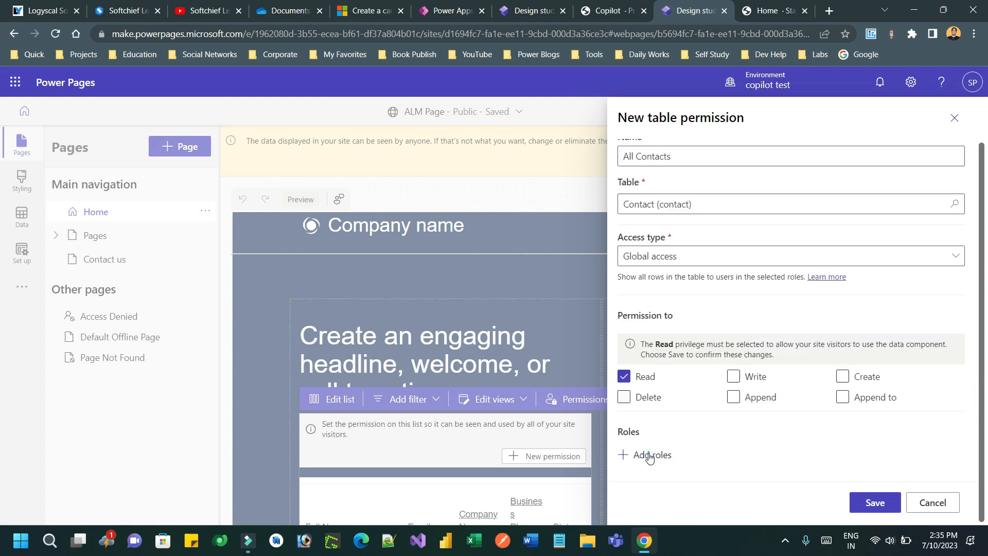
pyautogui.click(444, 456)
pyautogui.moveTo(537, 457)
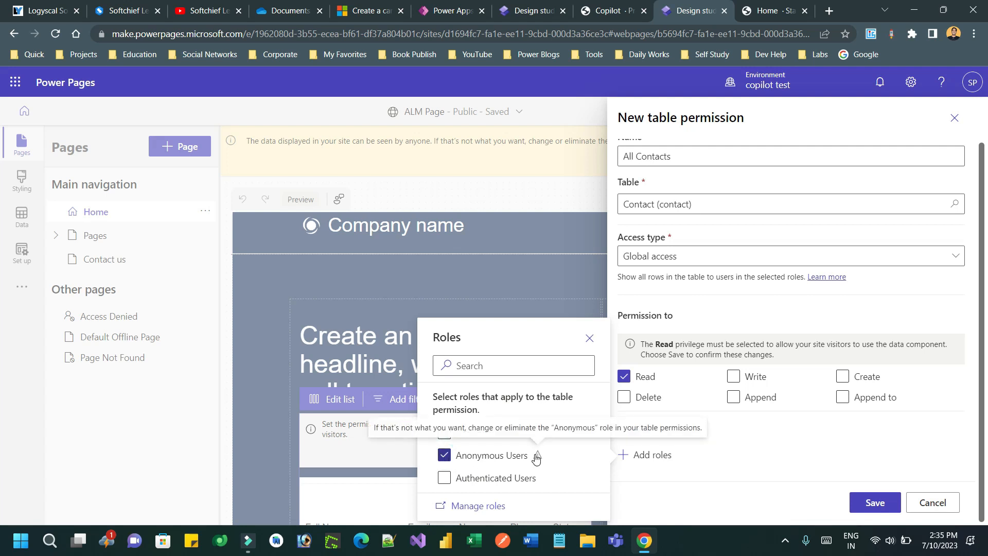
pyautogui.click(707, 502)
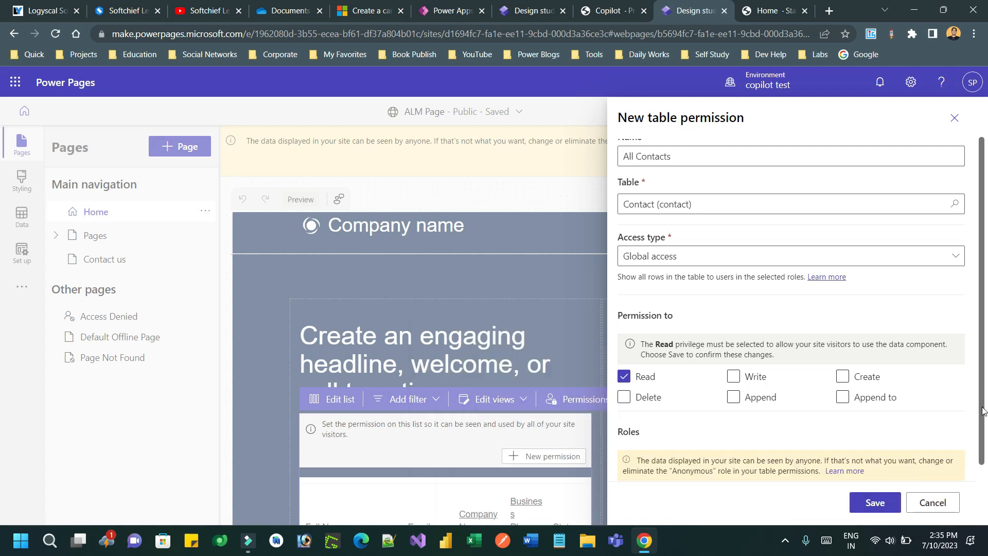
# Step: Save the All Contacts permission, accept the public-data warning, and close the permissions panel
pyautogui.scroll(-1, 984, 402)
pyautogui.click(880, 503)
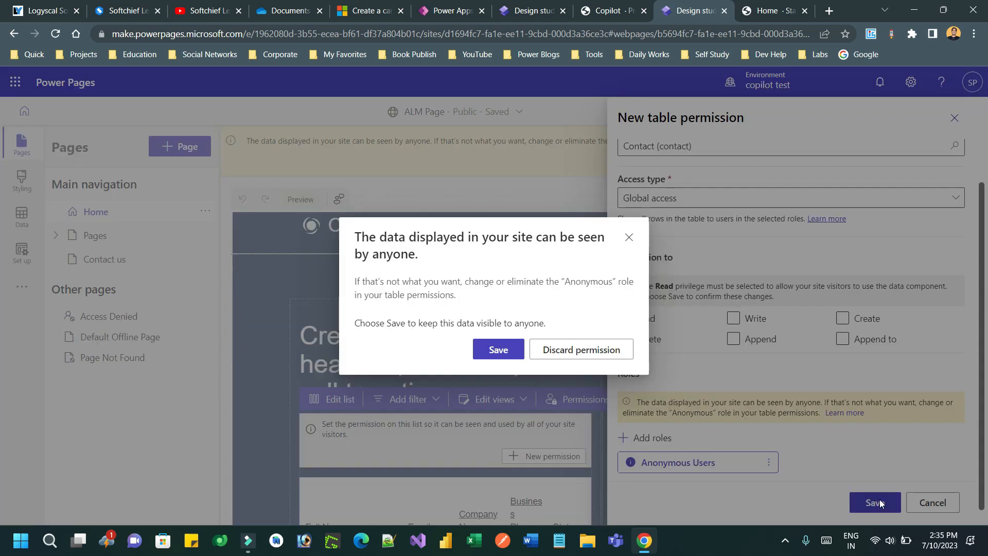
pyautogui.click(499, 350)
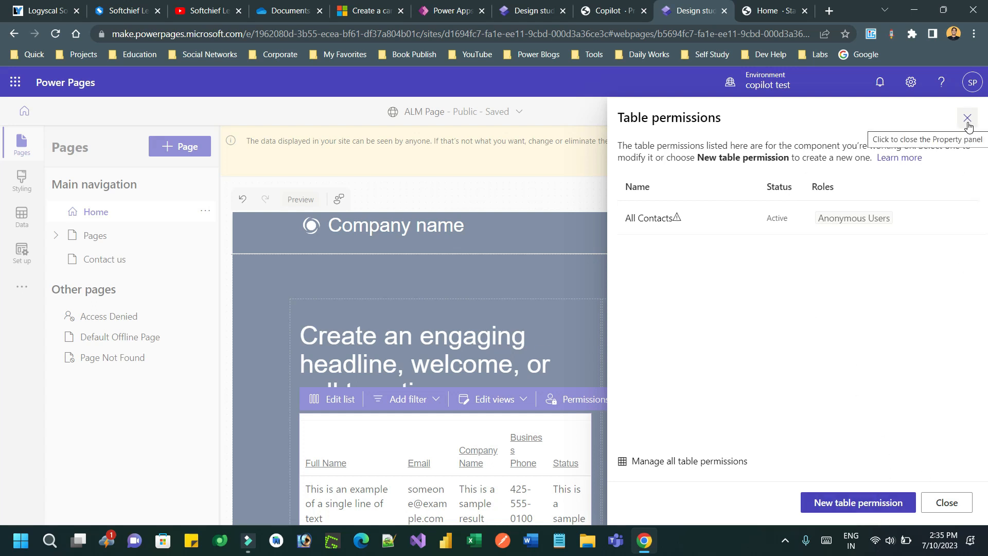
pyautogui.click(946, 502)
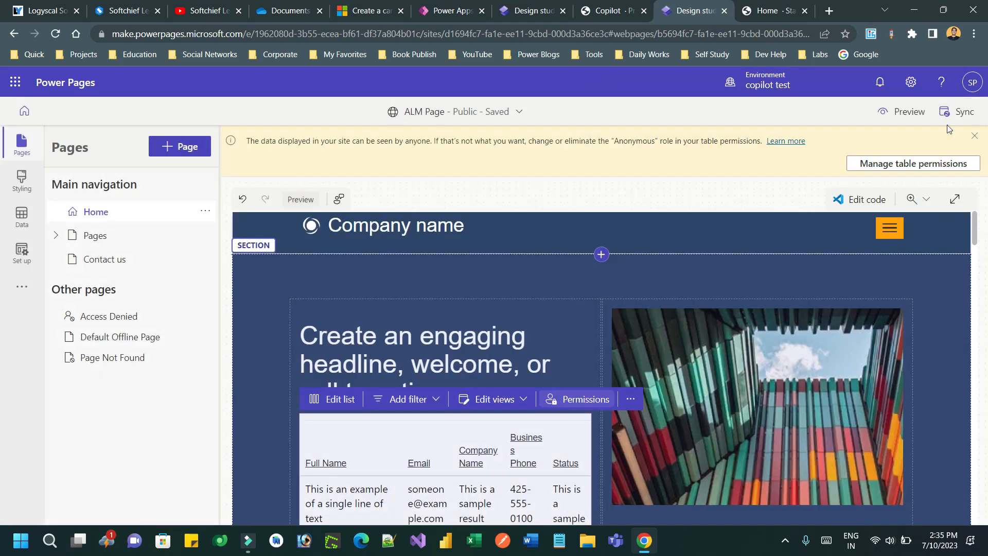
# Step: Preview the live site on desktop and inspect its list, showing only an Active status row
pyautogui.click(901, 113)
pyautogui.click(871, 139)
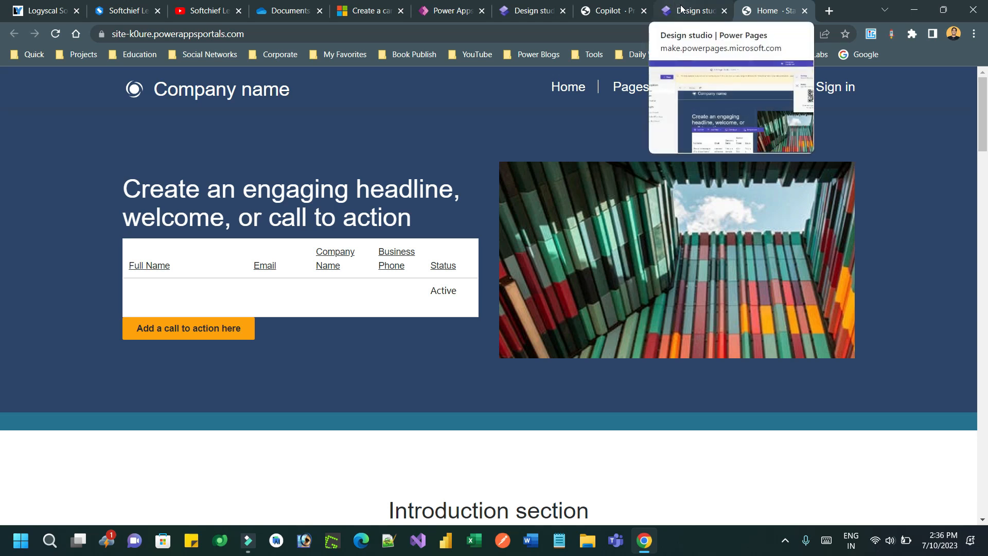
pyautogui.doubleClick(434, 296)
pyautogui.click(199, 289)
pyautogui.moveTo(427, 303); pyautogui.dragTo(443, 305)
pyautogui.doubleClick(446, 299)
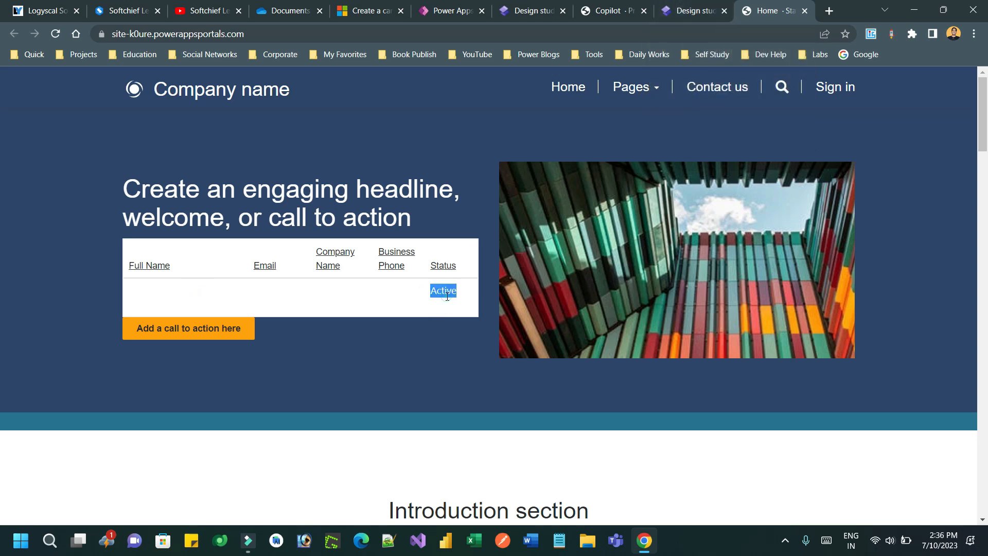
pyautogui.click(670, 6)
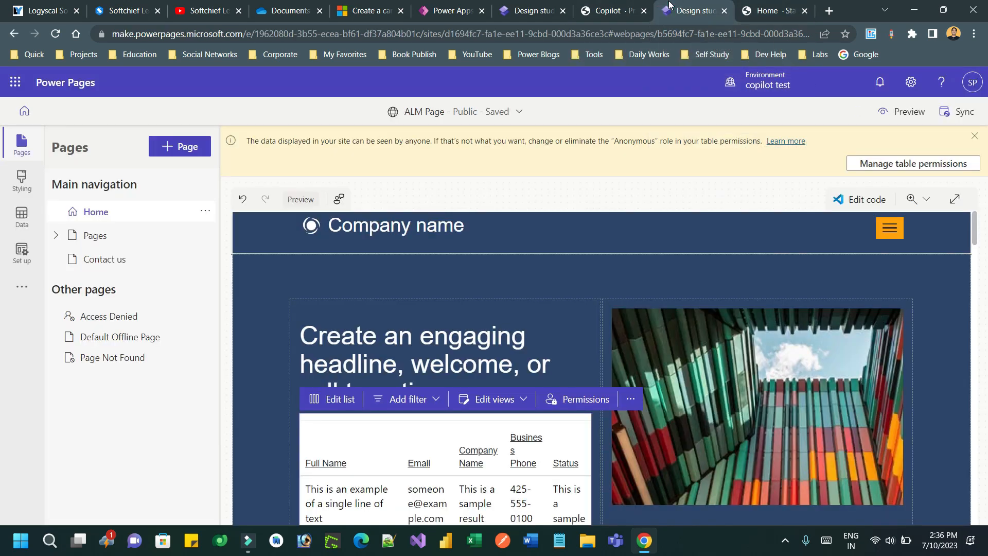
pyautogui.click(766, 11)
# Step: Open make.powerapps.com in a new tab and switch to the copilot test environment
pyautogui.click(828, 11)
pyautogui.write('make')
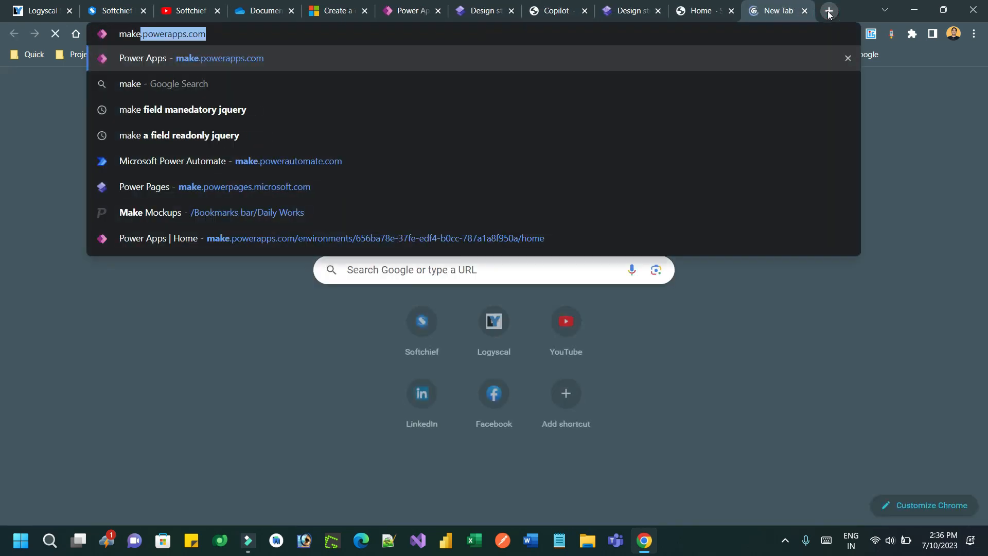
pyautogui.press('Return')
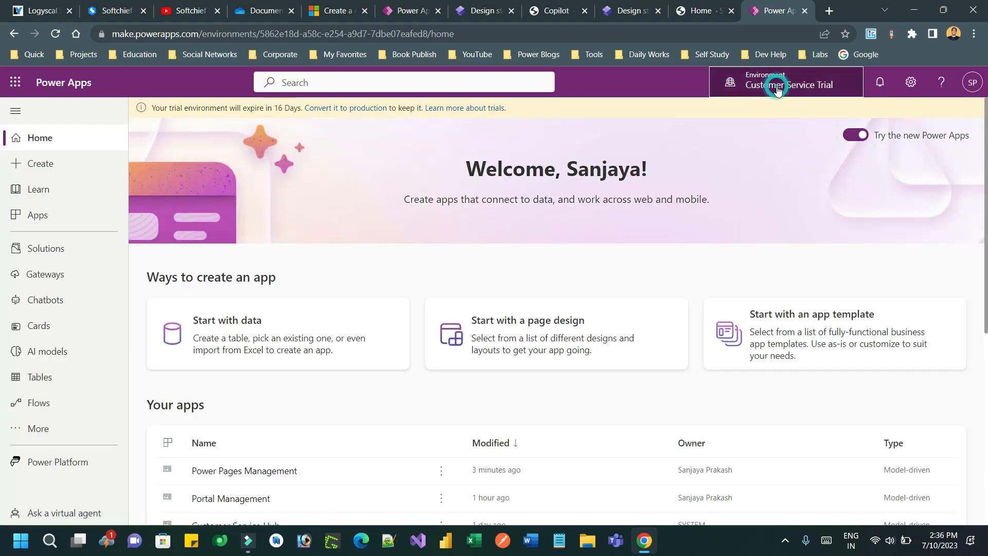
pyautogui.click(776, 84)
pyautogui.click(782, 280)
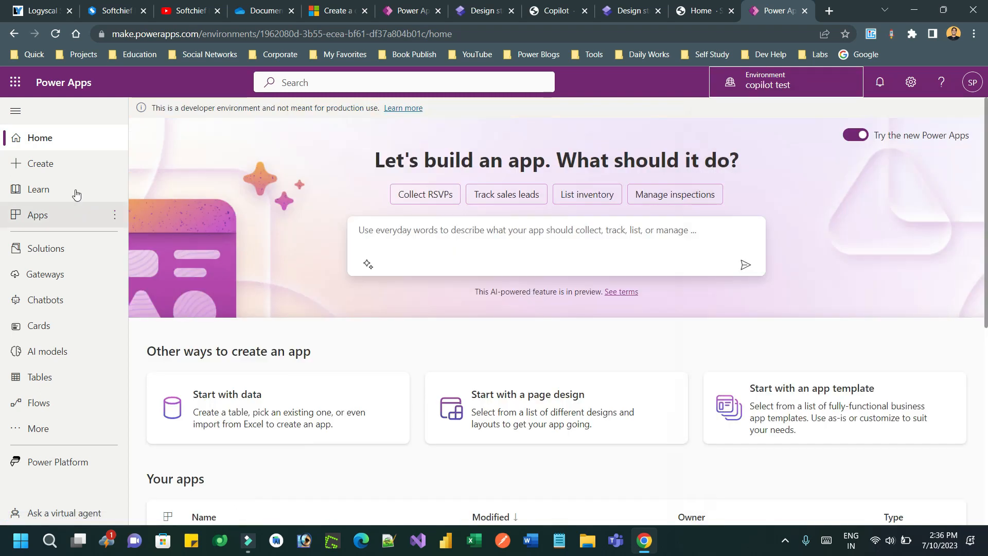
# Step: Open the Power Pages Management app from Apps and scroll its left navigation
pyautogui.click(72, 220)
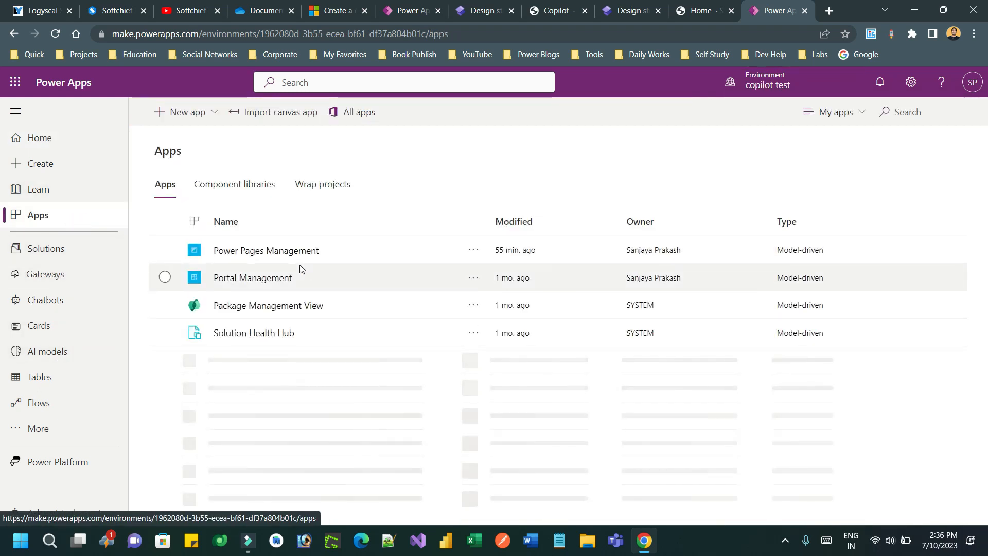
pyautogui.click(265, 252)
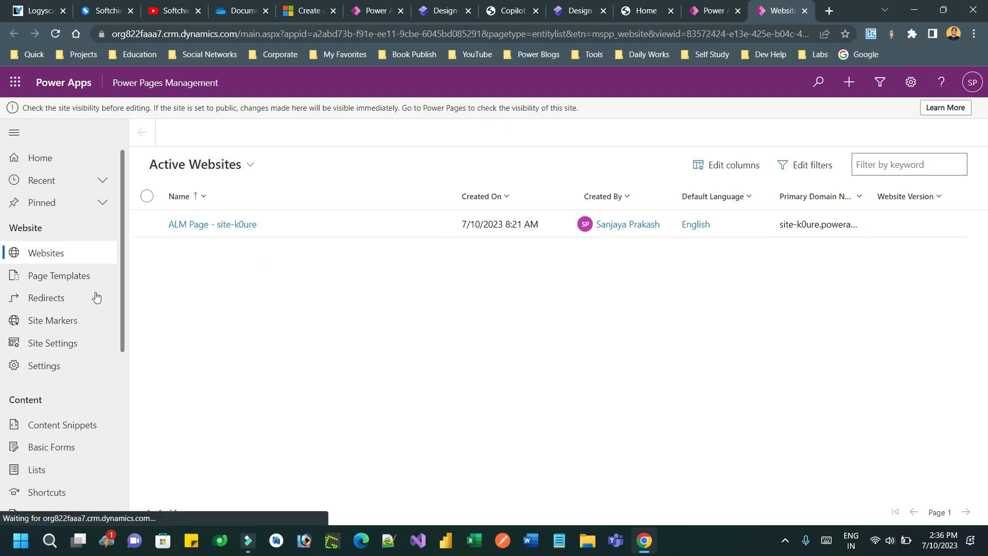
pyautogui.moveTo(123, 331); pyautogui.dragTo(130, 414)
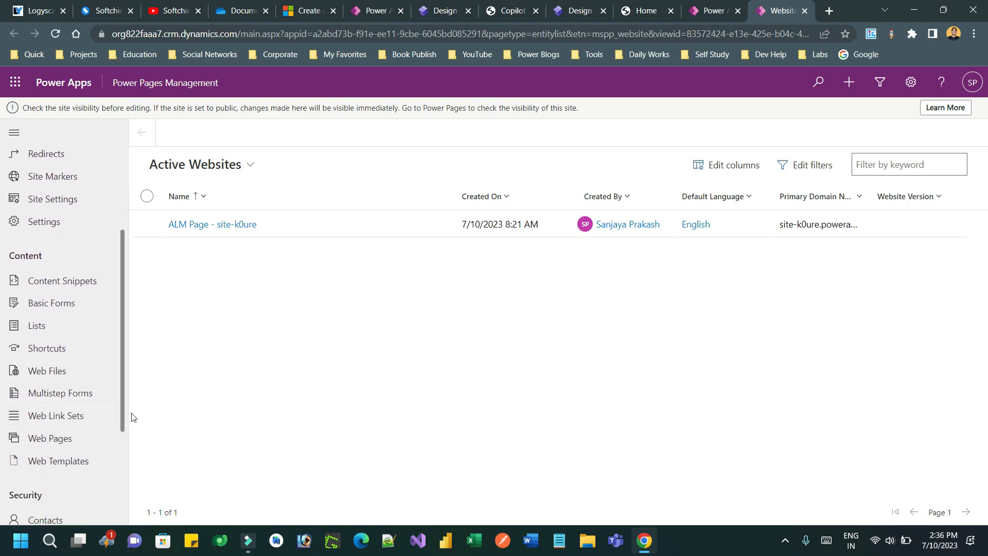
pyautogui.moveTo(122, 419); pyautogui.dragTo(129, 485)
# Step: Create and save a first new contact with a first name and last name
pyautogui.click(47, 400)
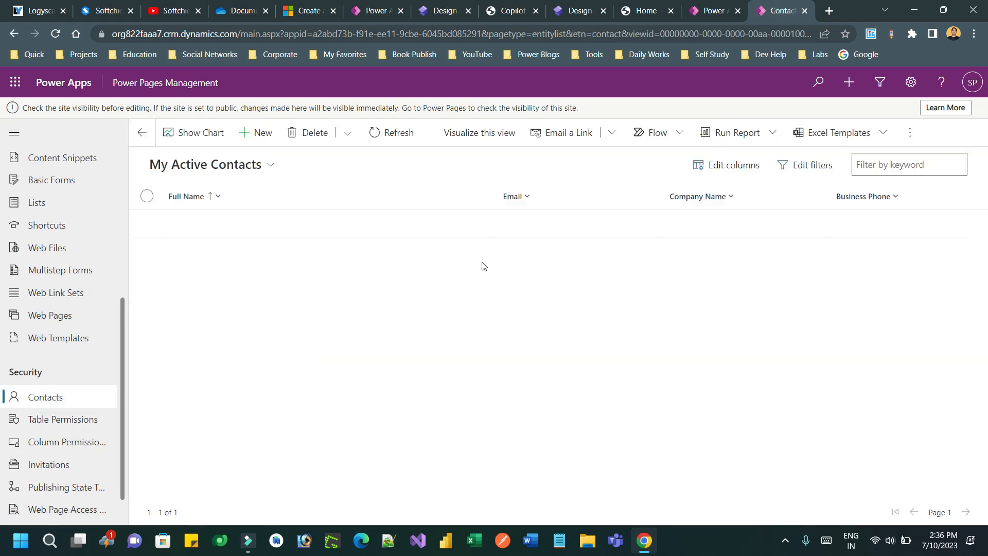
pyautogui.click(255, 133)
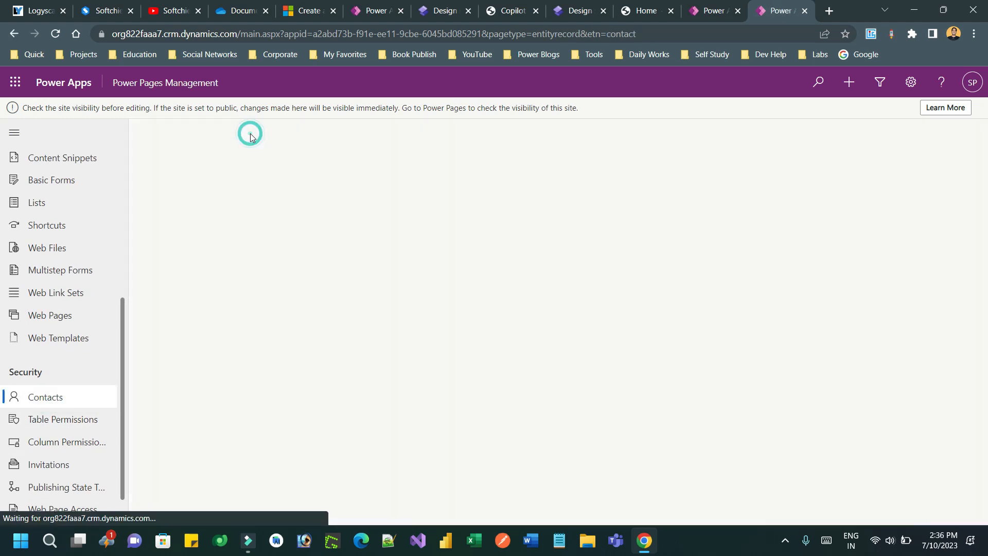
pyautogui.click(275, 281)
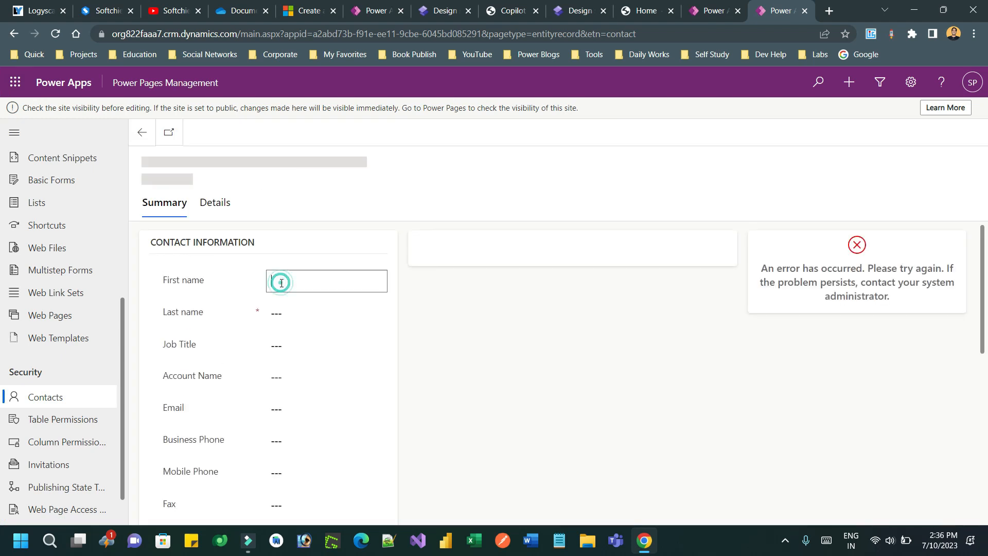
pyautogui.write('CLient')
pyautogui.doubleClick(282, 284)
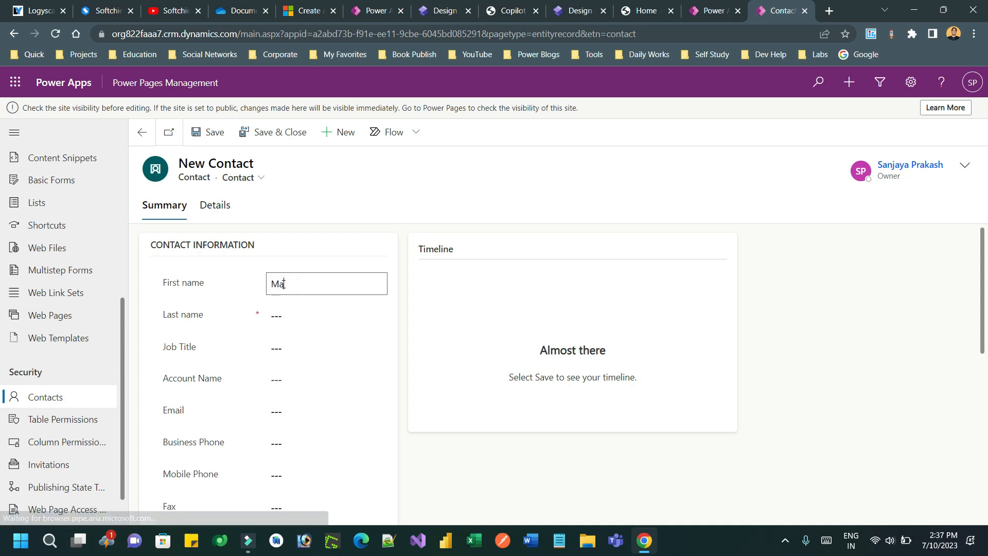
pyautogui.press('Tab')
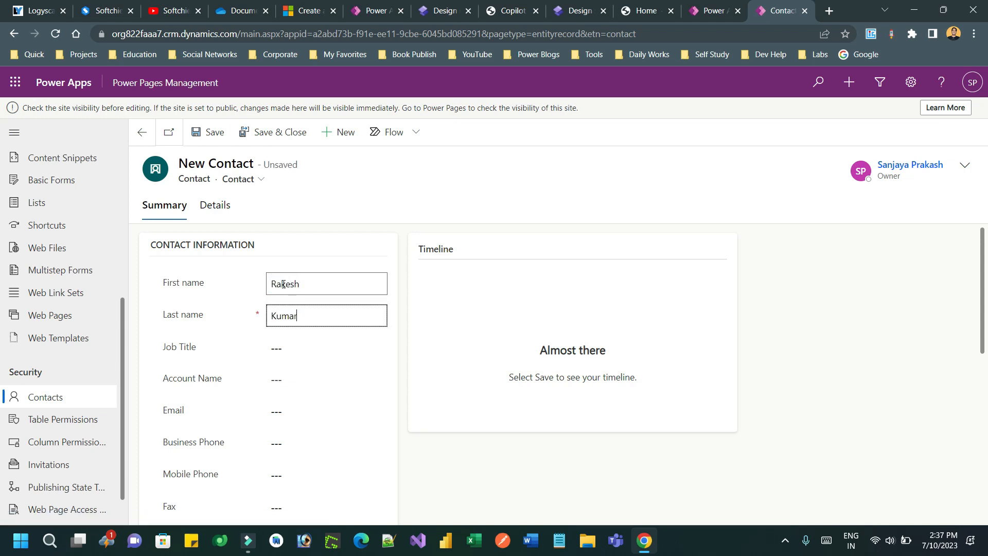
pyautogui.click(210, 133)
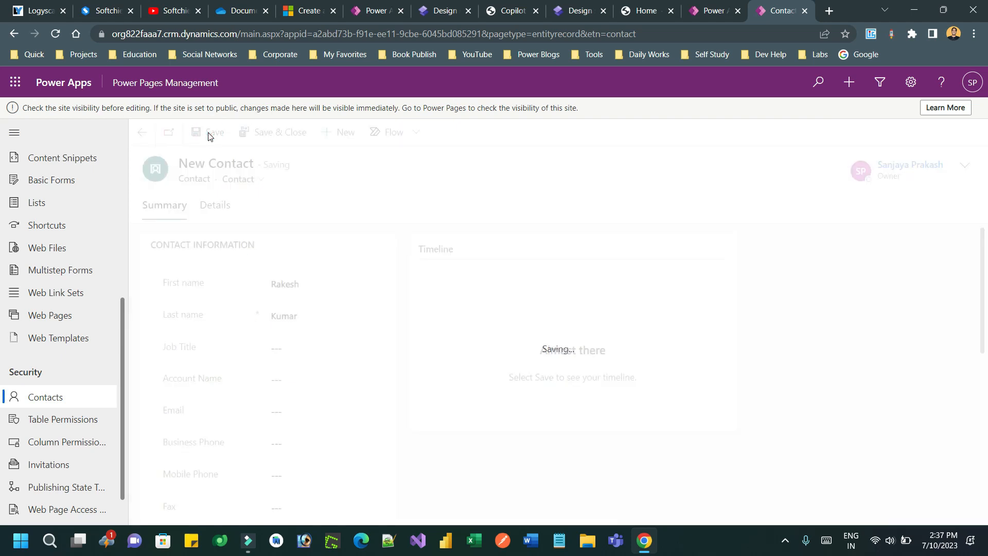
# Step: Create and save a second contact with a first and last name, then return to the live site
pyautogui.click(343, 133)
pyautogui.click(288, 276)
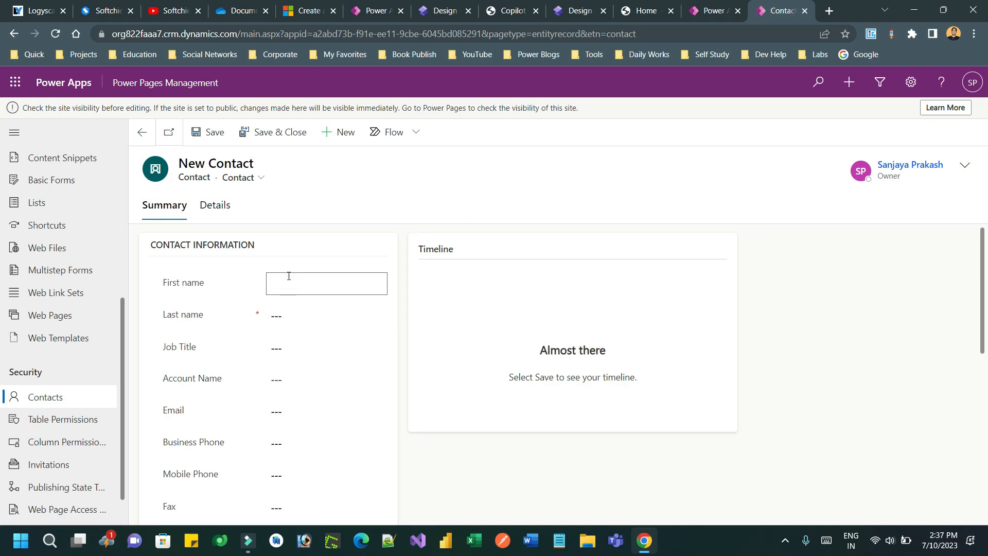
pyautogui.press('Tab')
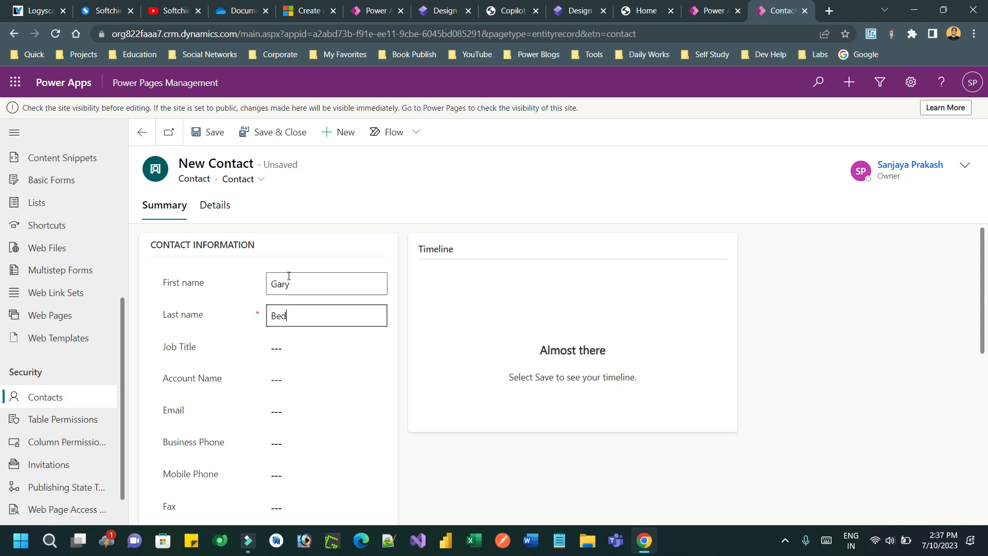
pyautogui.click(211, 132)
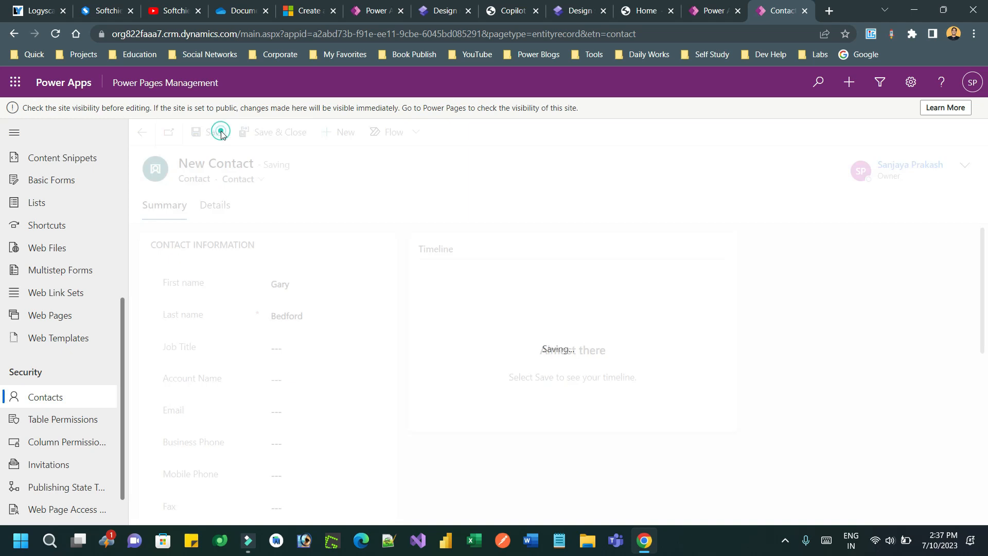
pyautogui.click(659, 5)
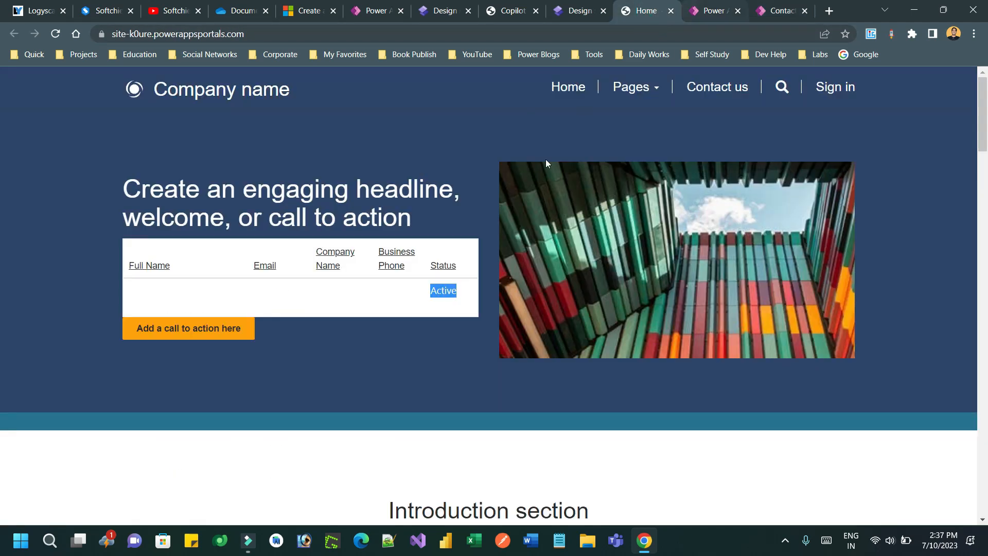
# Step: Reload the live site, then sync the ALM Page site and preview it at desktop size
pyautogui.click(55, 34)
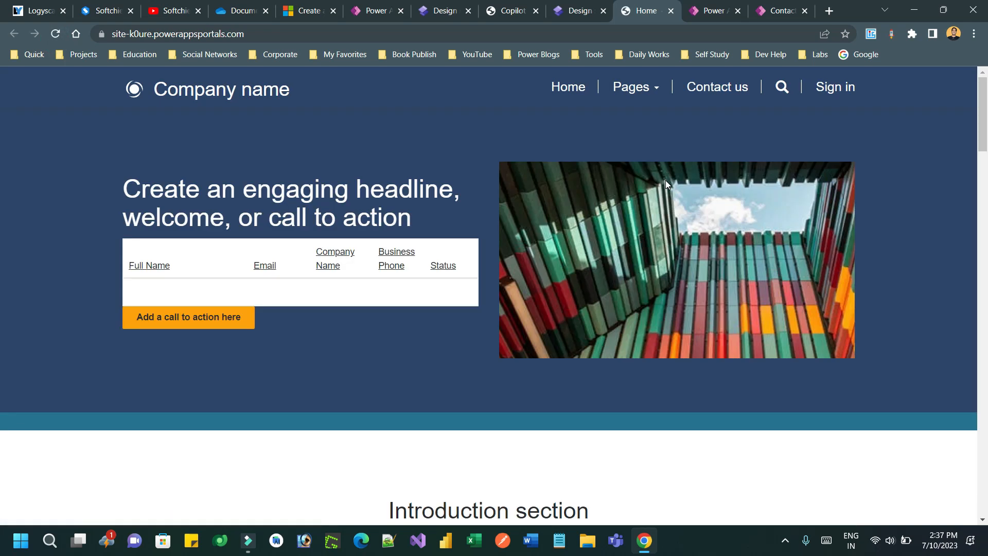
pyautogui.click(710, 11)
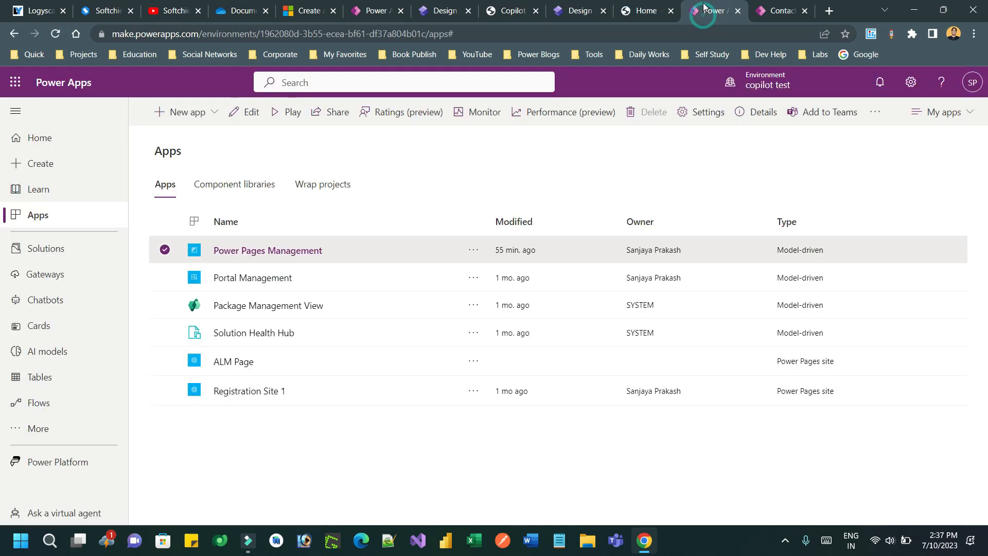
pyautogui.click(574, 10)
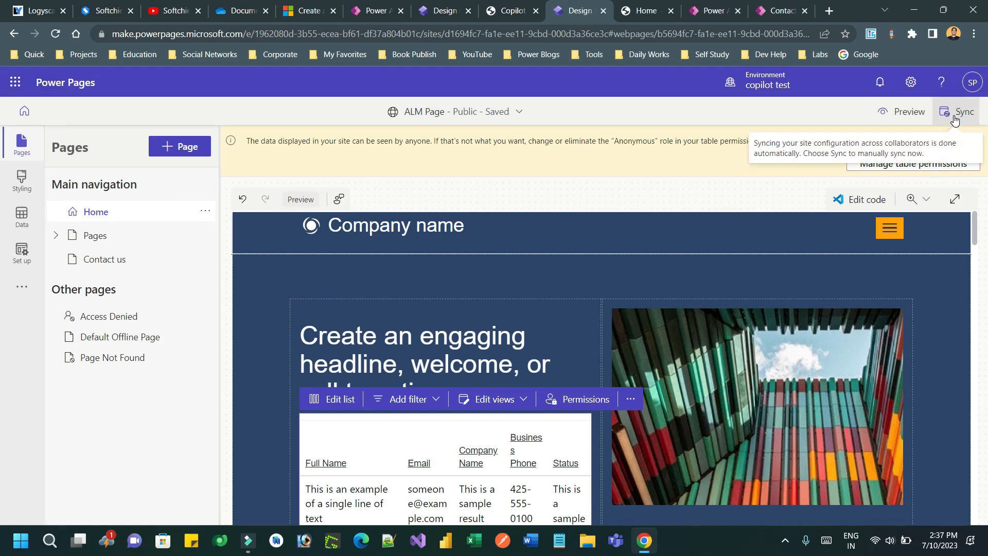
pyautogui.click(897, 115)
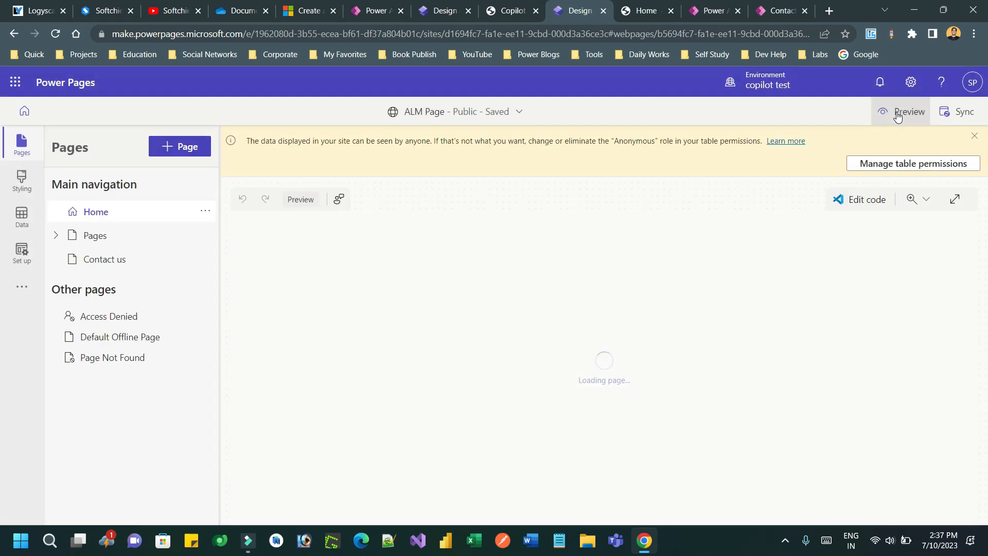
pyautogui.click(899, 118)
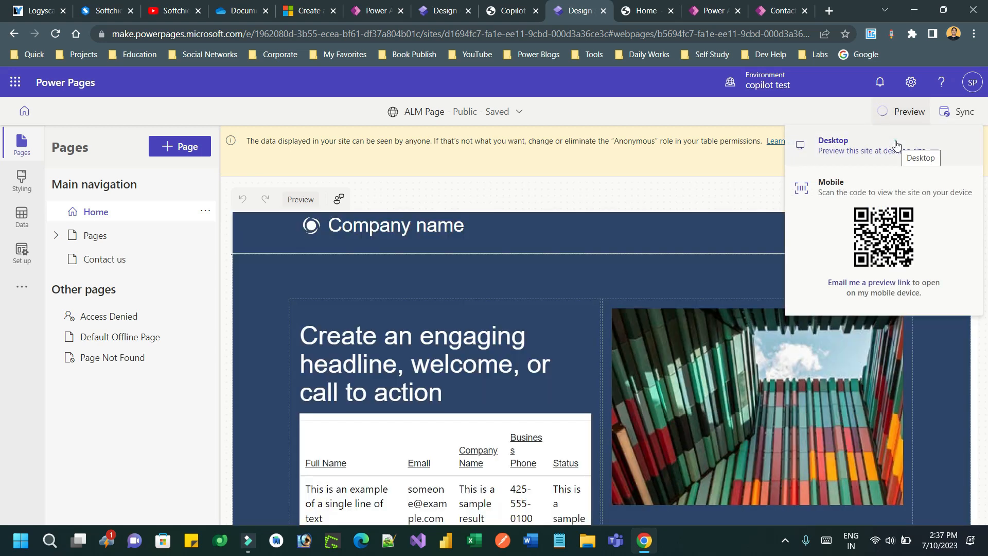
pyautogui.click(896, 144)
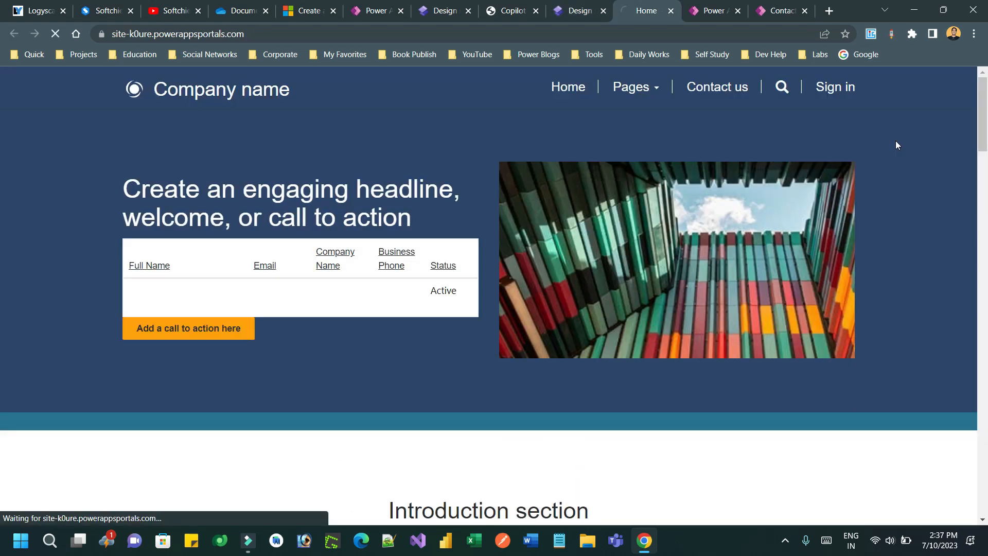
# Step: Close the contact record and apps tabs, check the contacts list, then close the preview
pyautogui.click(792, 13)
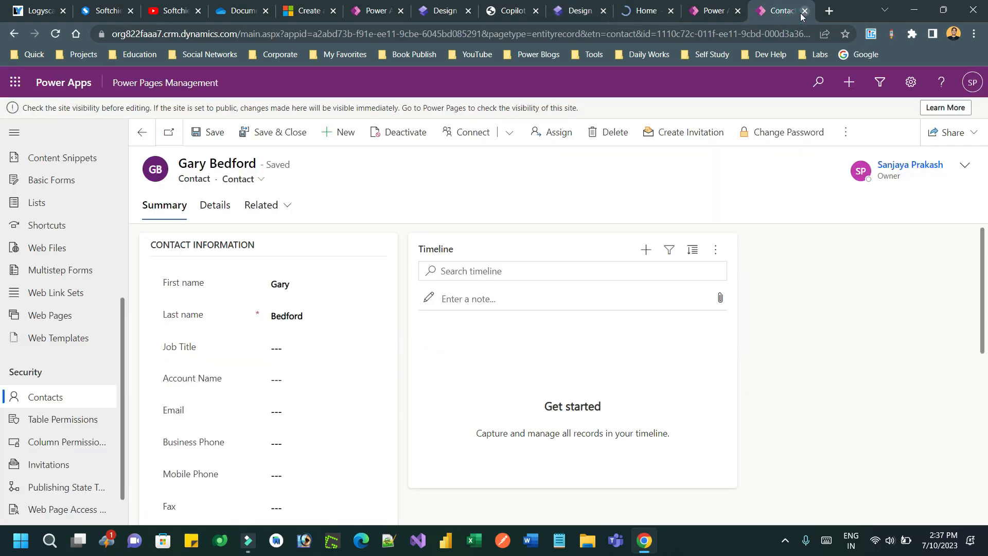
pyautogui.click(804, 12)
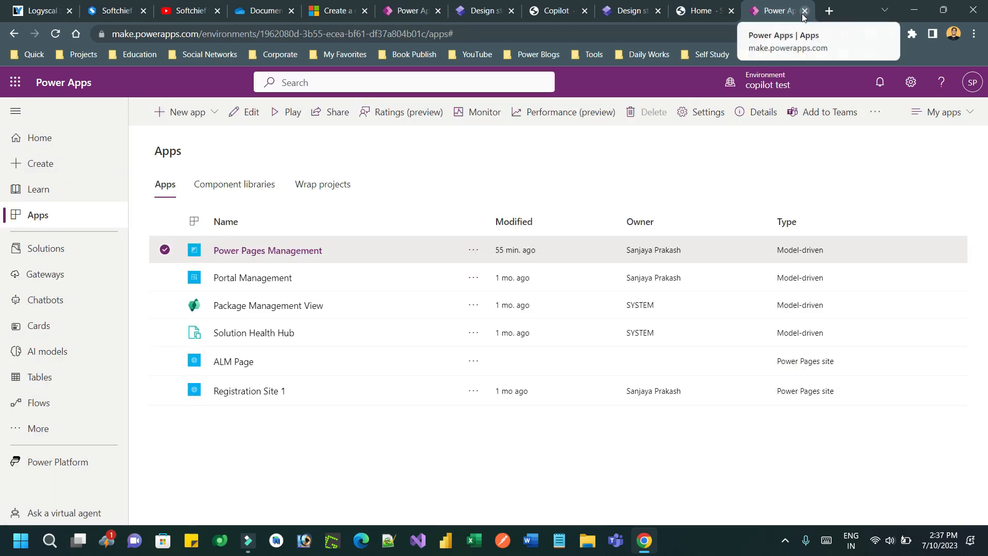
pyautogui.click(804, 11)
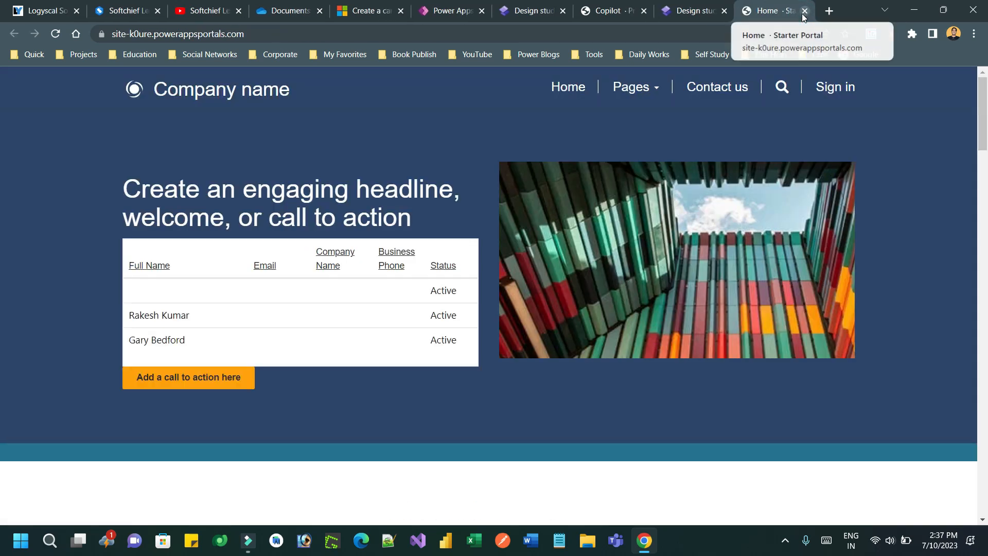
pyautogui.moveTo(151, 314); pyautogui.dragTo(444, 339)
pyautogui.click(432, 305)
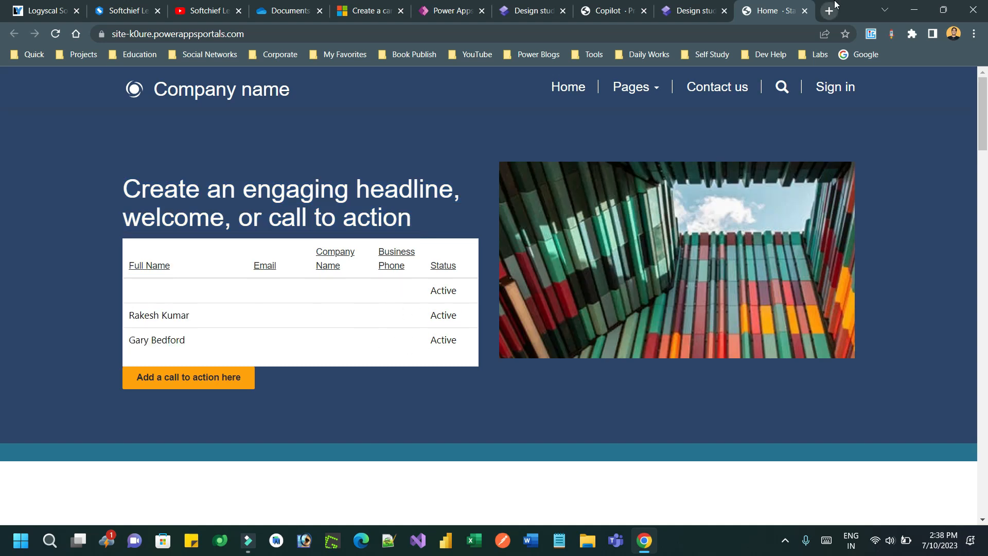
pyautogui.click(806, 11)
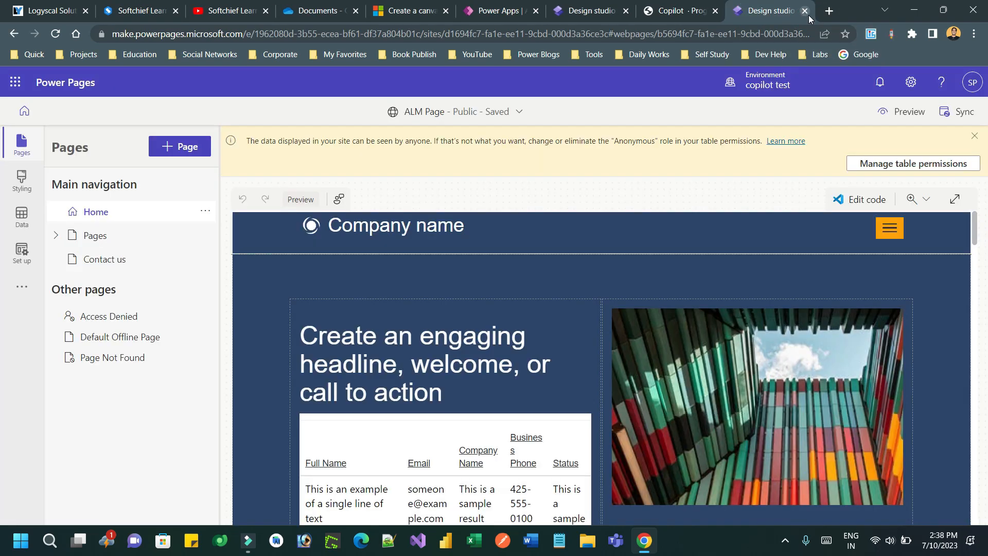
# Step: Navigate from the site design studio back to the Power Pages home page
pyautogui.click(687, 11)
pyautogui.click(746, 7)
pyautogui.click(359, 31)
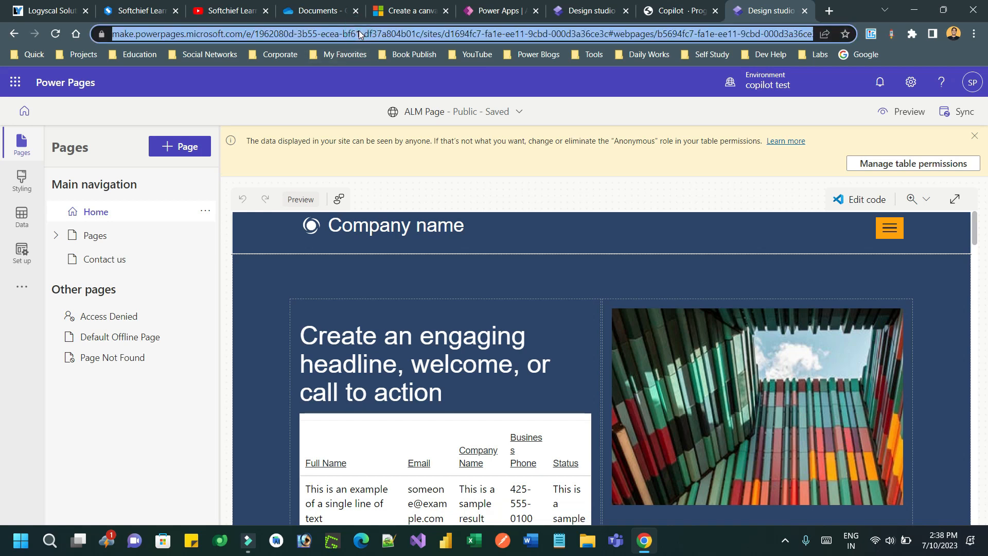
pyautogui.click(14, 35)
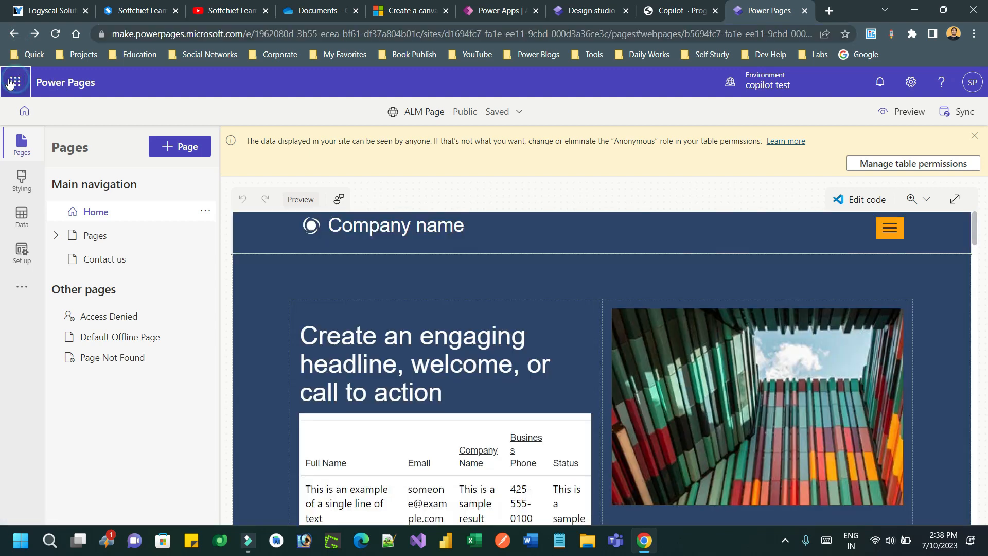
pyautogui.click(17, 84)
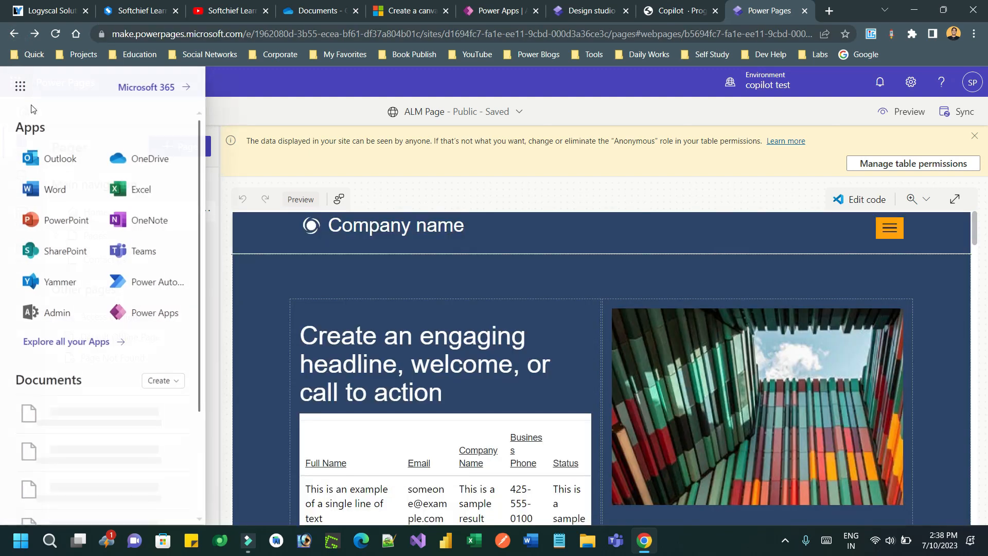
pyautogui.click(22, 87)
pyautogui.click(24, 108)
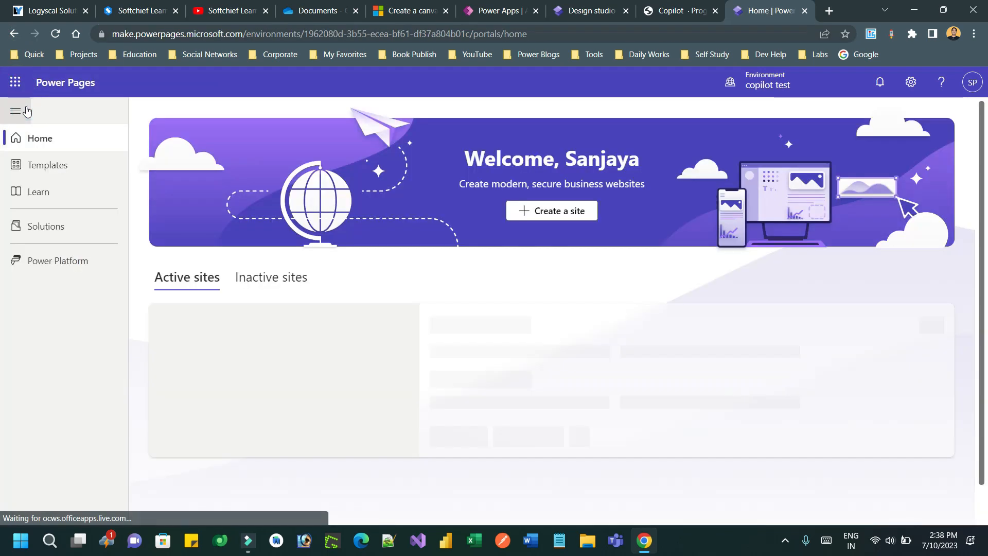
pyautogui.click(77, 265)
# Step: Open the Power Page ALM Demo solution and view its Site Component objects, then All
pyautogui.click(67, 232)
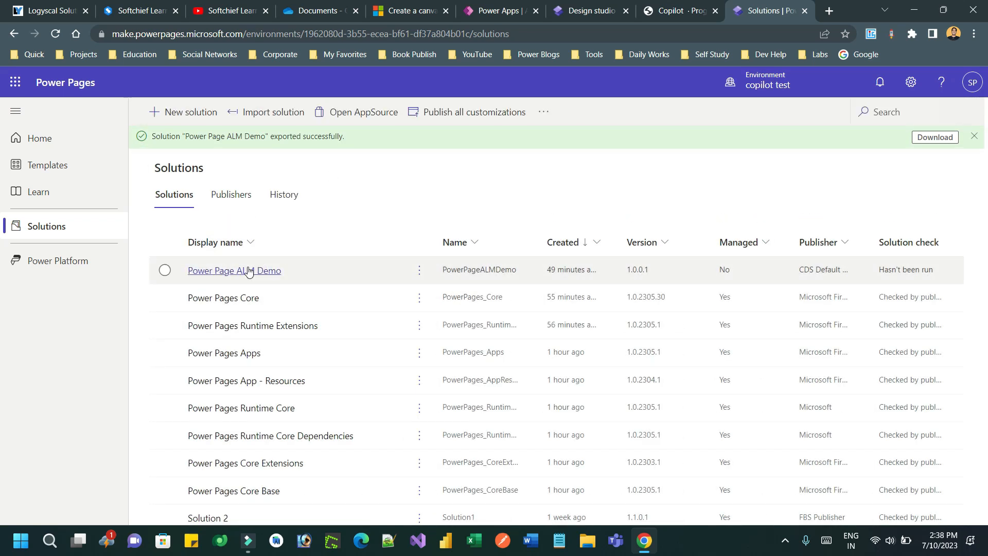
pyautogui.click(248, 271)
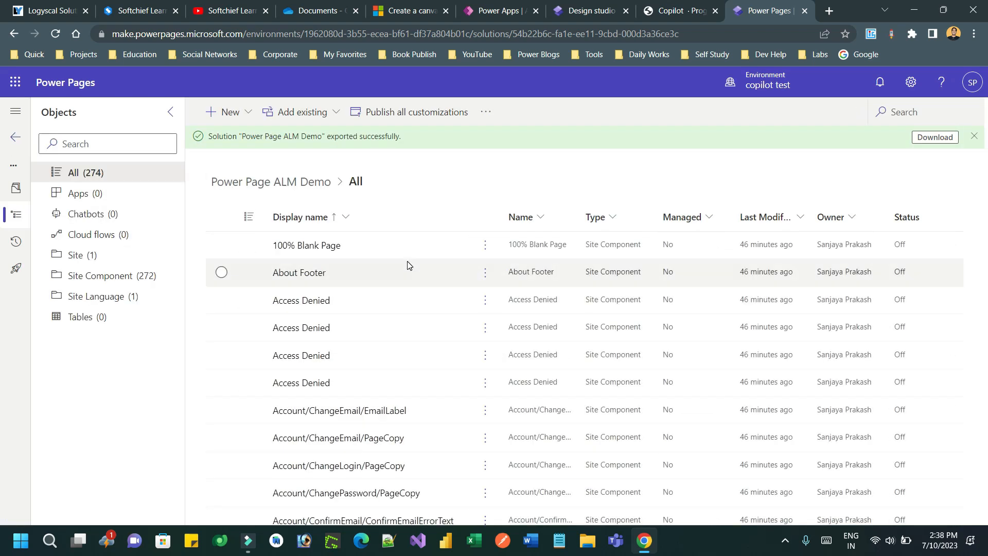
pyautogui.click(125, 276)
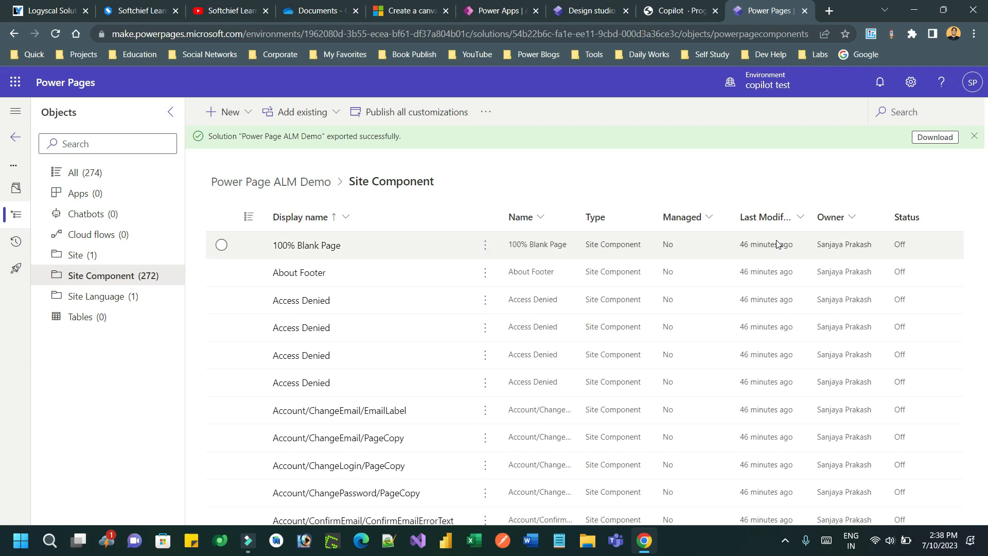
pyautogui.click(116, 176)
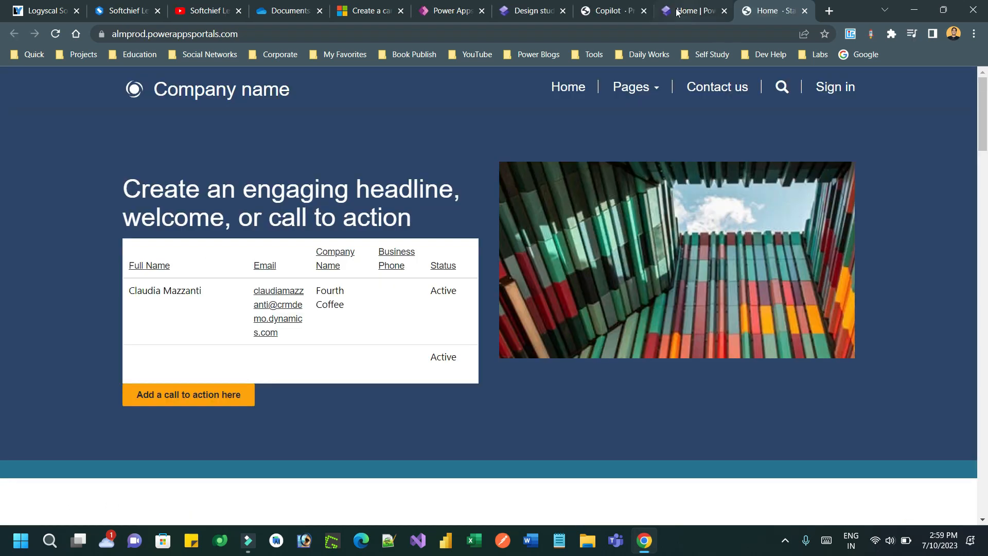
# Step: Confirm the ALM Demo import success message in the production environment's Solutions list
pyautogui.click(685, 10)
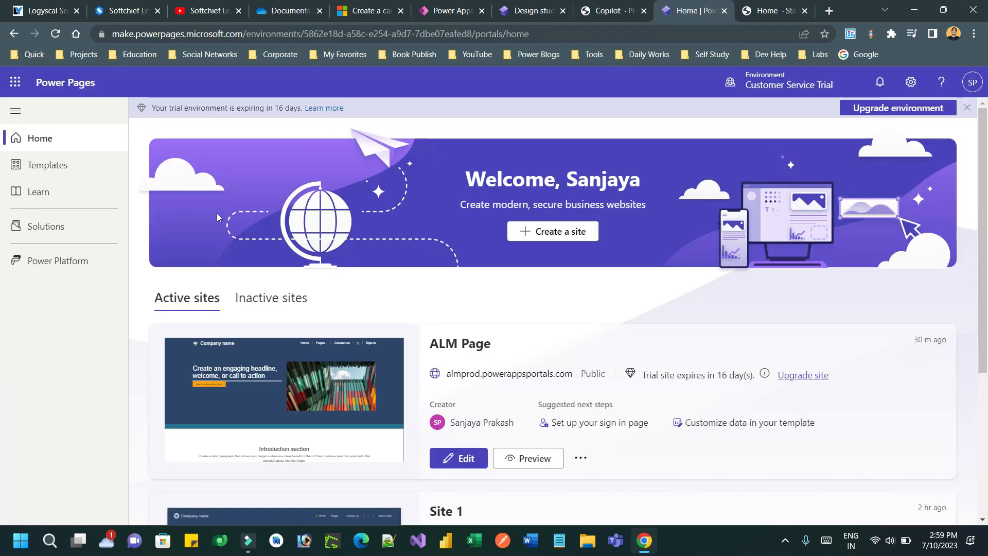
pyautogui.click(60, 235)
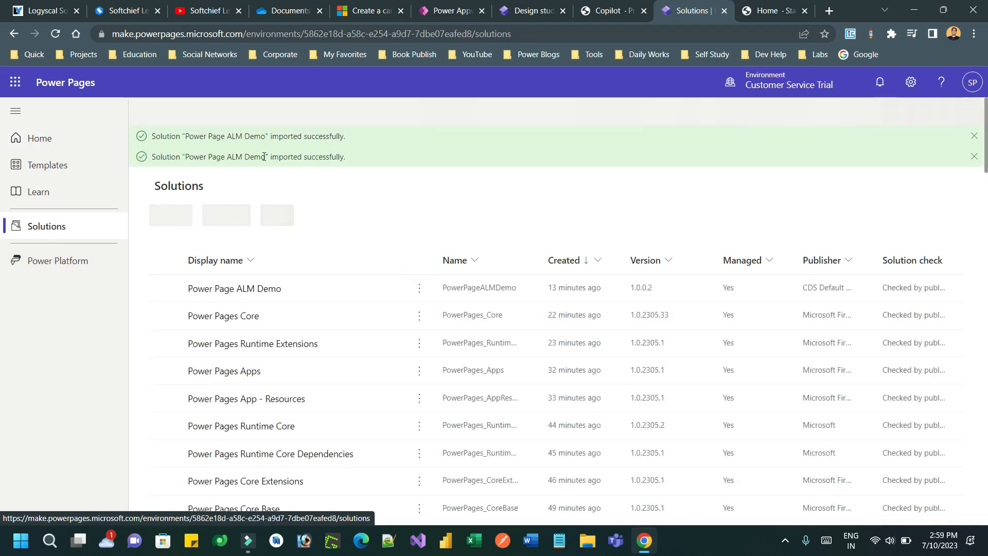
pyautogui.moveTo(230, 157); pyautogui.dragTo(329, 156)
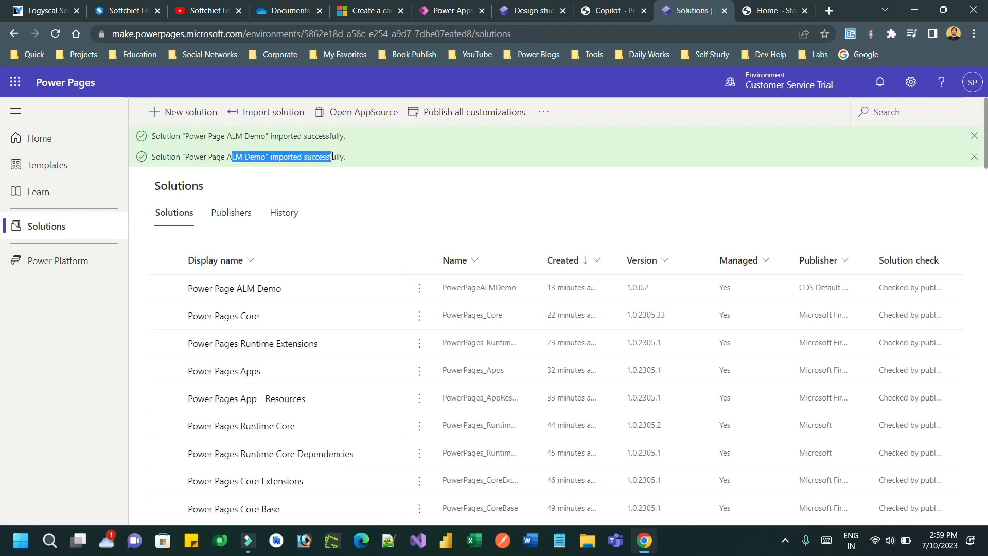
# Step: Preview the production ALM Page at desktop size, then close both live-site tabs
pyautogui.click(46, 146)
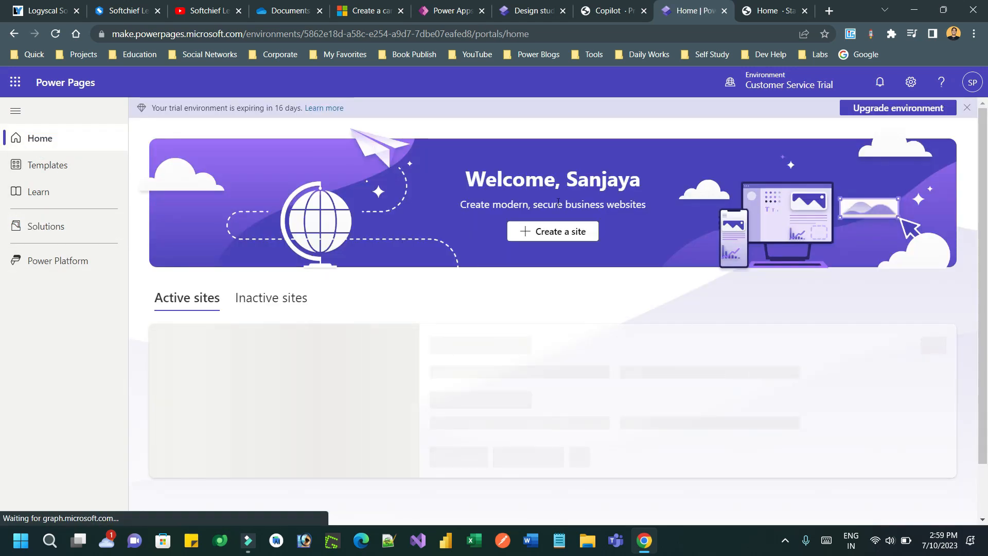
pyautogui.click(530, 460)
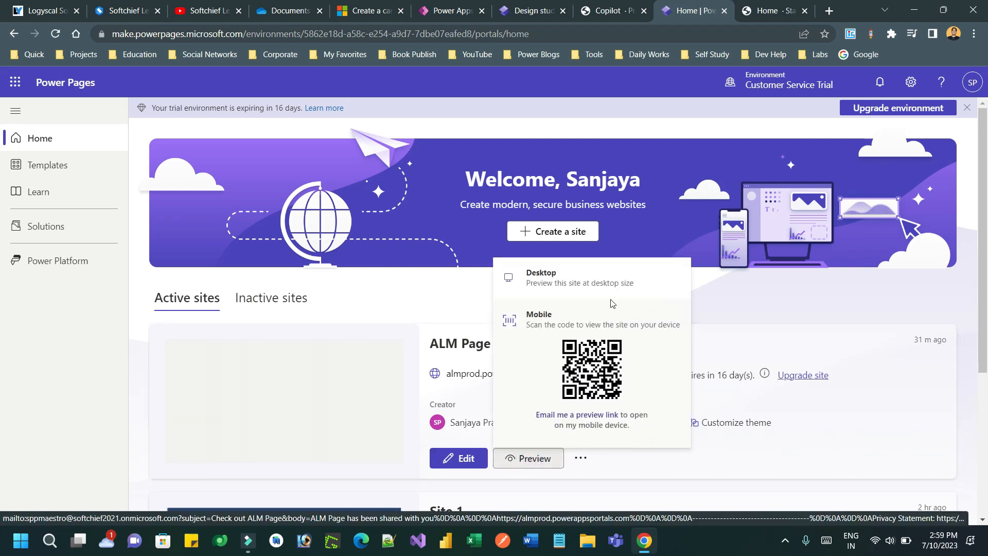
pyautogui.click(610, 293)
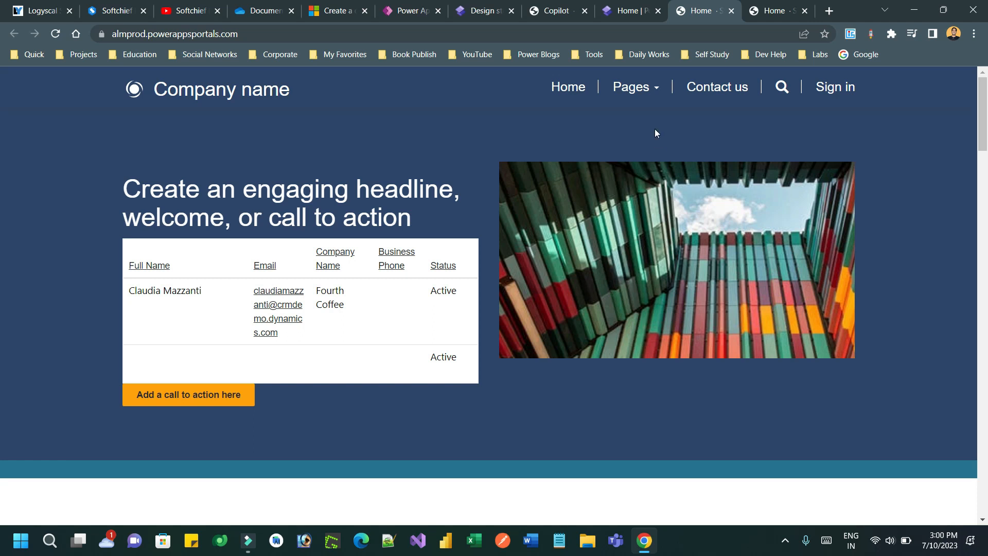
pyautogui.click(748, 12)
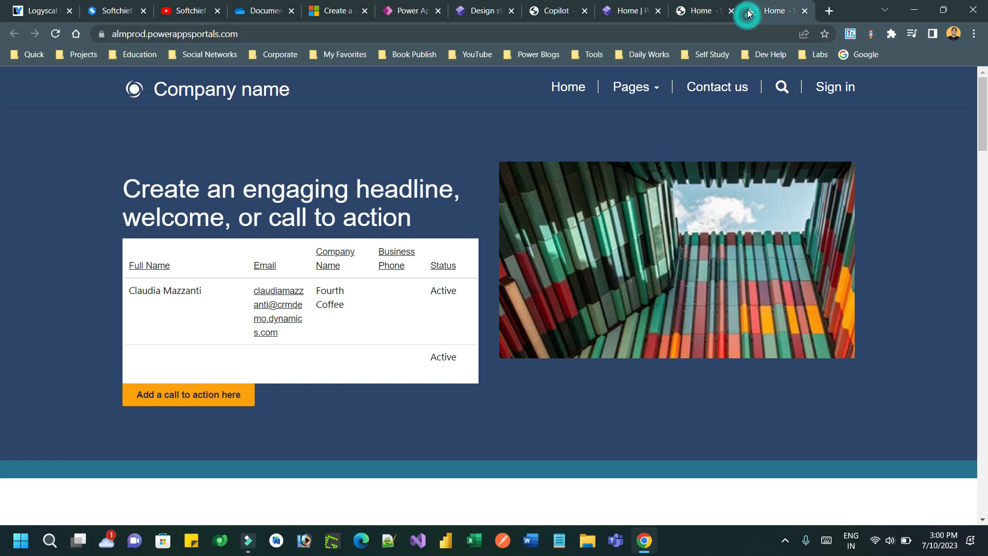
pyautogui.click(805, 11)
pyautogui.click(805, 10)
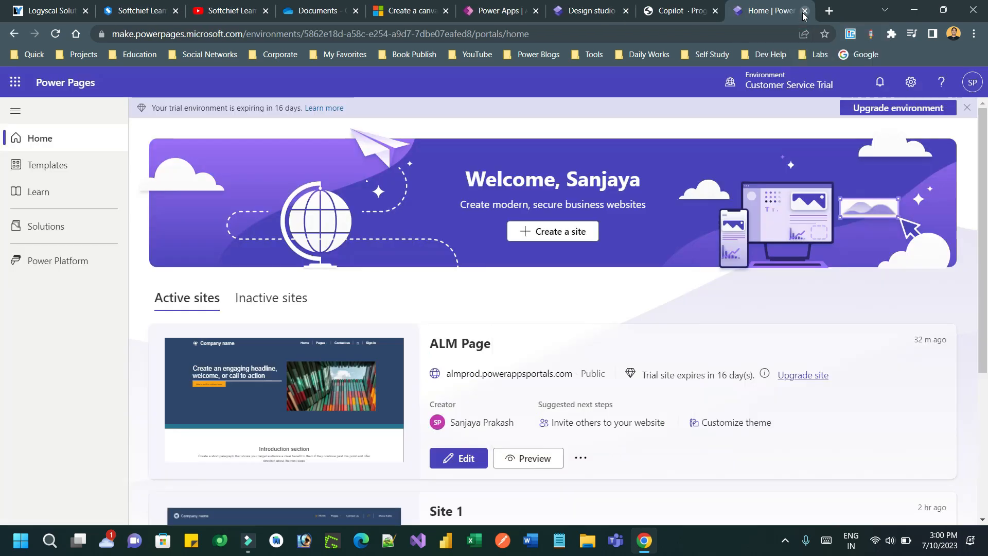